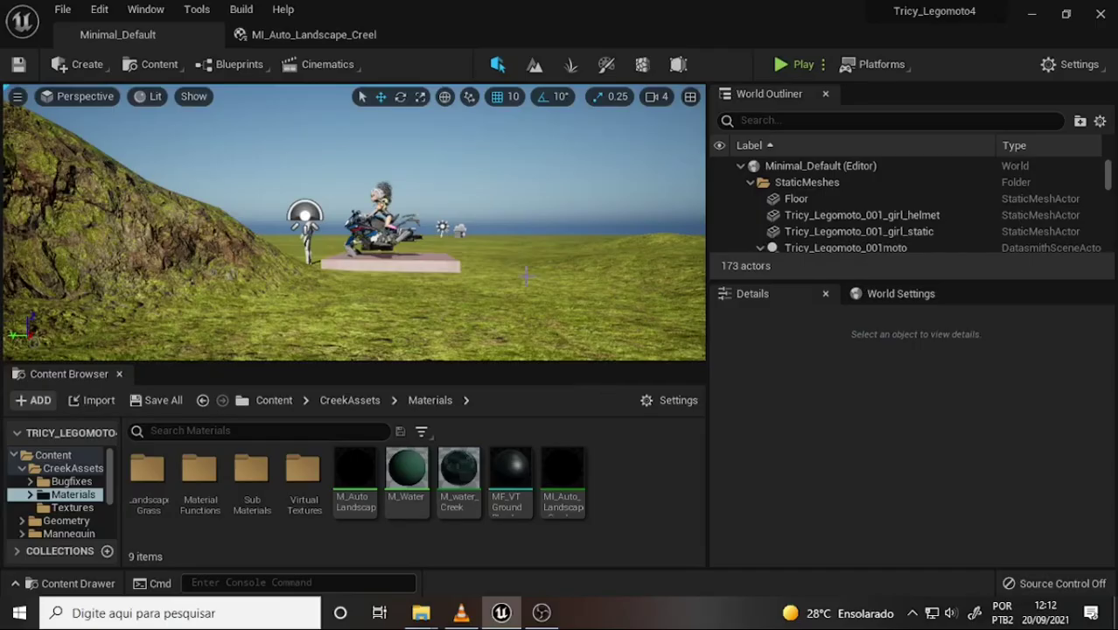
- Fly the camera in toward the motorcycle rider on the landscape
mouse_move(526, 276)
right_mouse_down()
mouse_move(613, 289)
mouse_move(525, 289)
right_mouse_up()
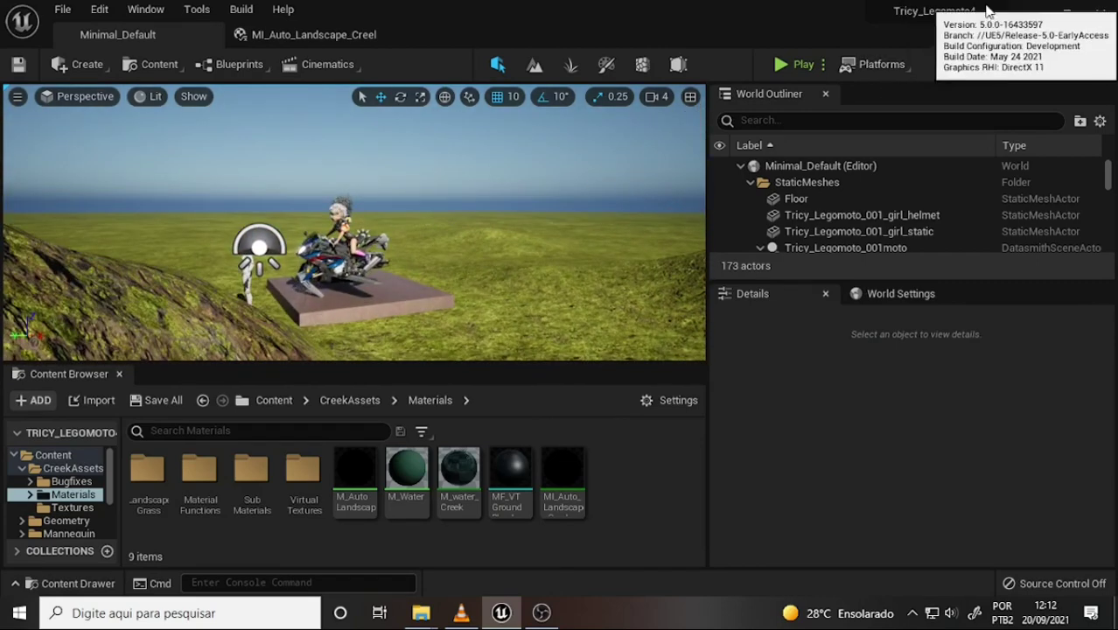
- Hide the Floor slab and survey the bike and hills from several camera angles
left_click(719, 199)
mouse_move(448, 232)
right_mouse_down()
mouse_move(411, 236)
mouse_move(502, 219)
mouse_move(470, 212)
right_mouse_up()
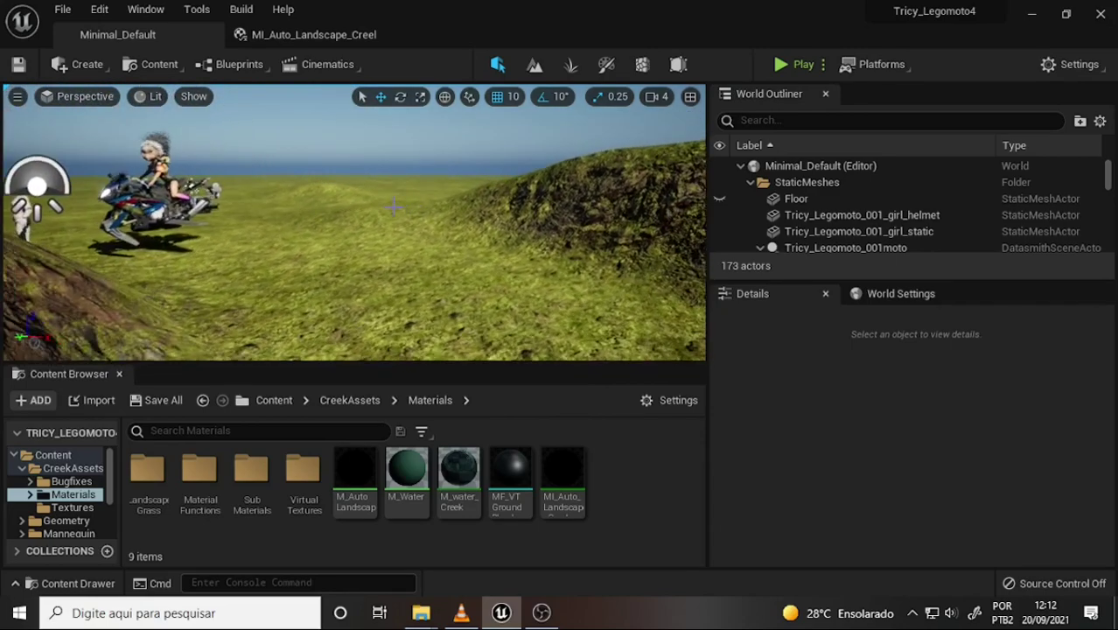
mouse_move(470, 213)
right_mouse_down()
mouse_move(529, 200)
mouse_move(498, 246)
mouse_move(521, 253)
right_mouse_up()
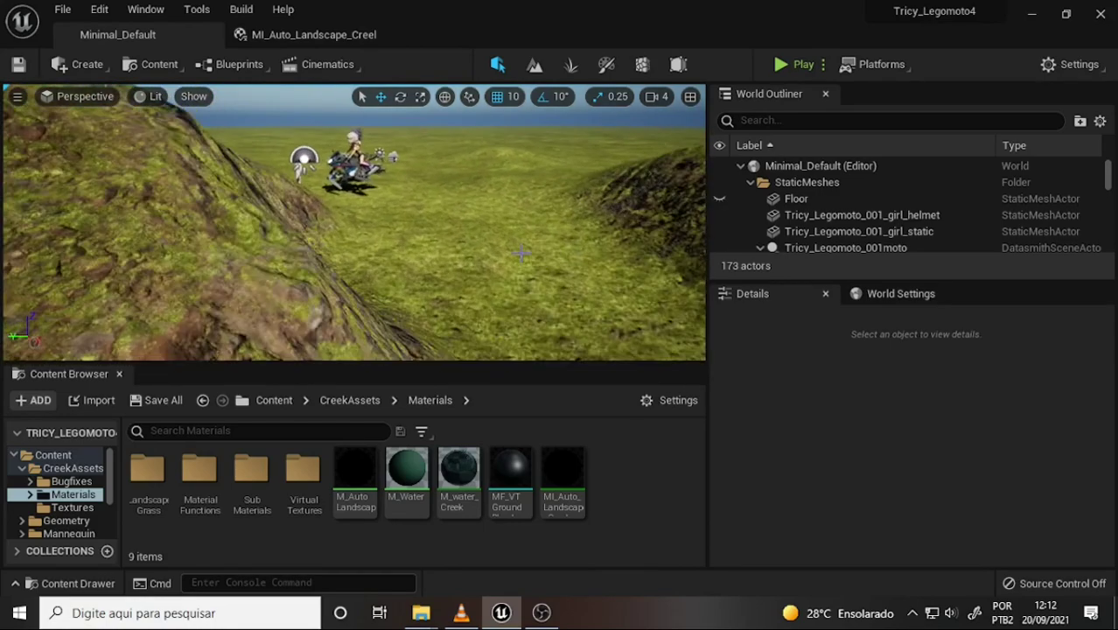
right_click_drag(521, 253, 588, 264)
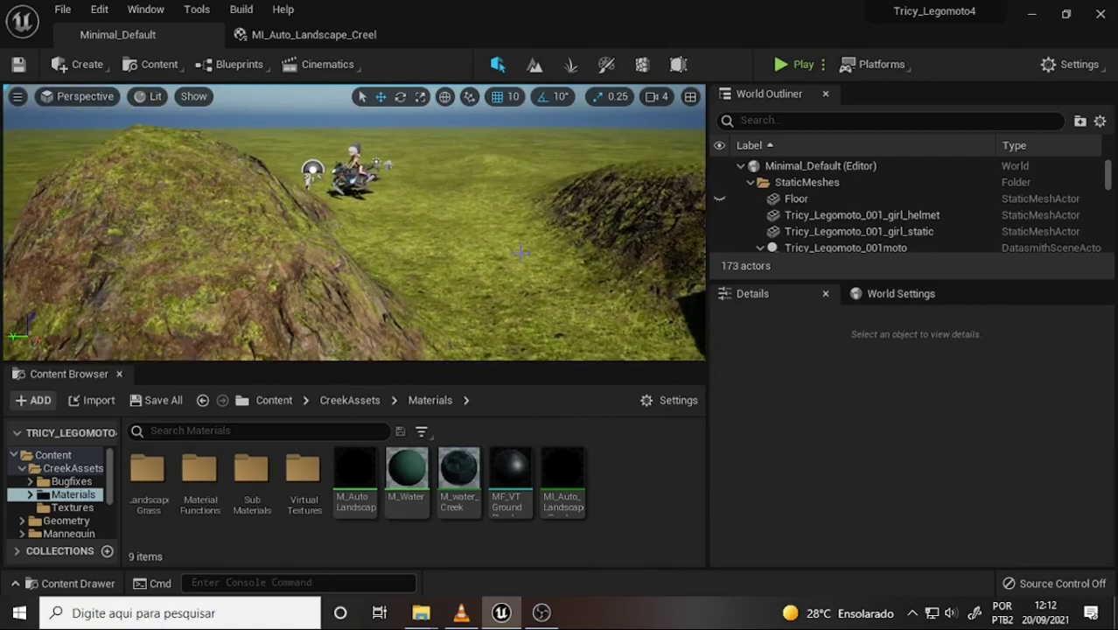
left_click(461, 613)
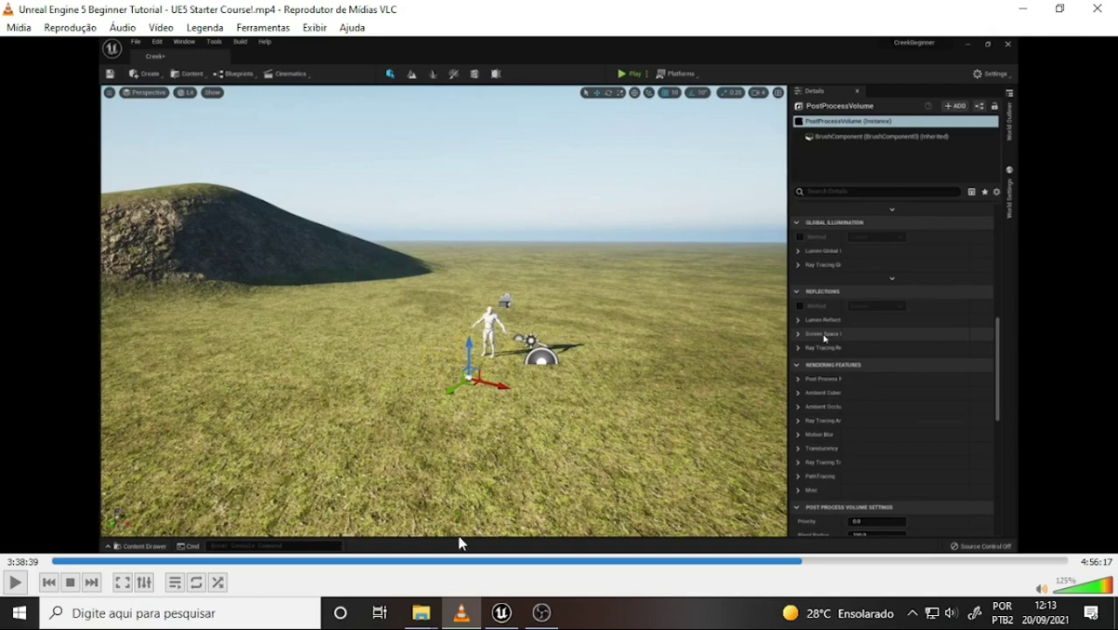
- Leave the tutorial video and bring the Unreal editor back to the front
left_click(542, 613)
left_click(502, 612)
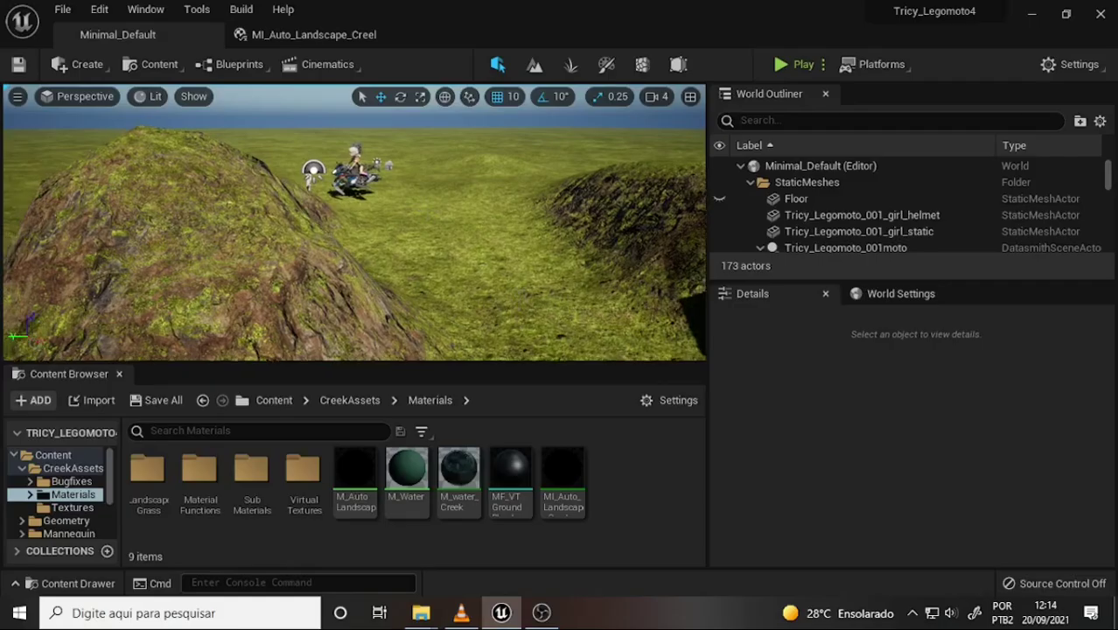
- Add a Post Process Volume, reset it to the world origin, and raise it to Z 90
left_click(83, 64)
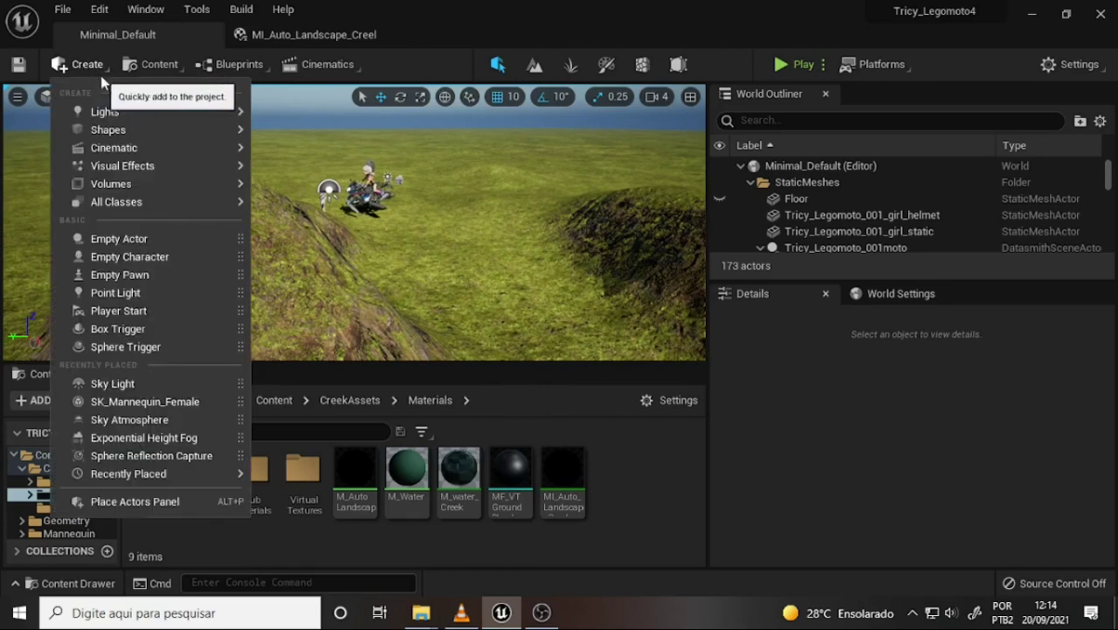
mouse_move(127, 129)
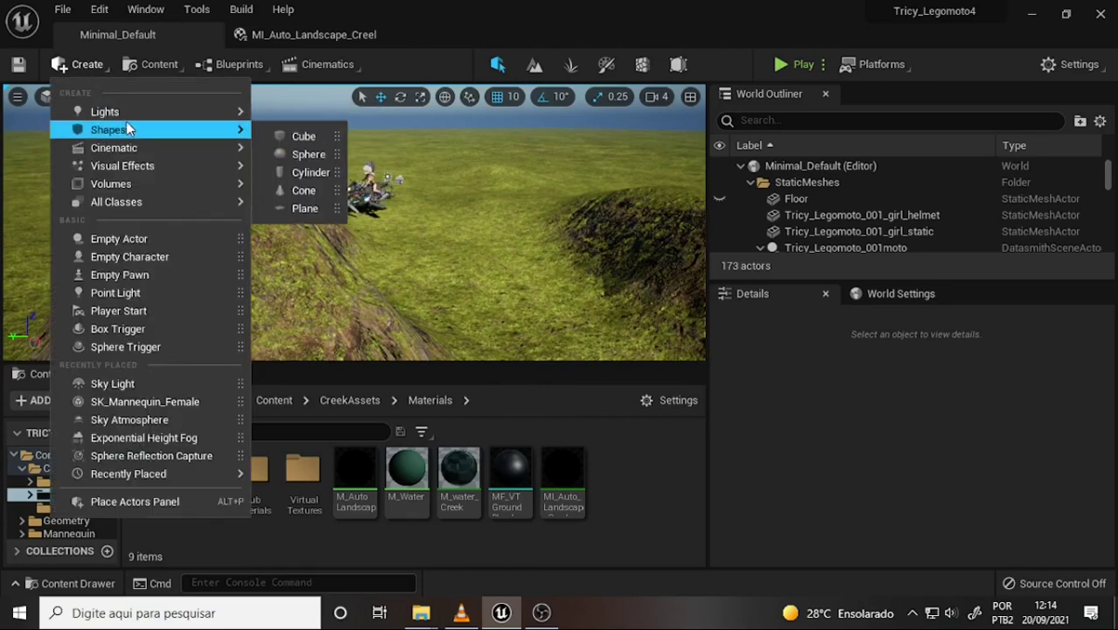
mouse_move(133, 171)
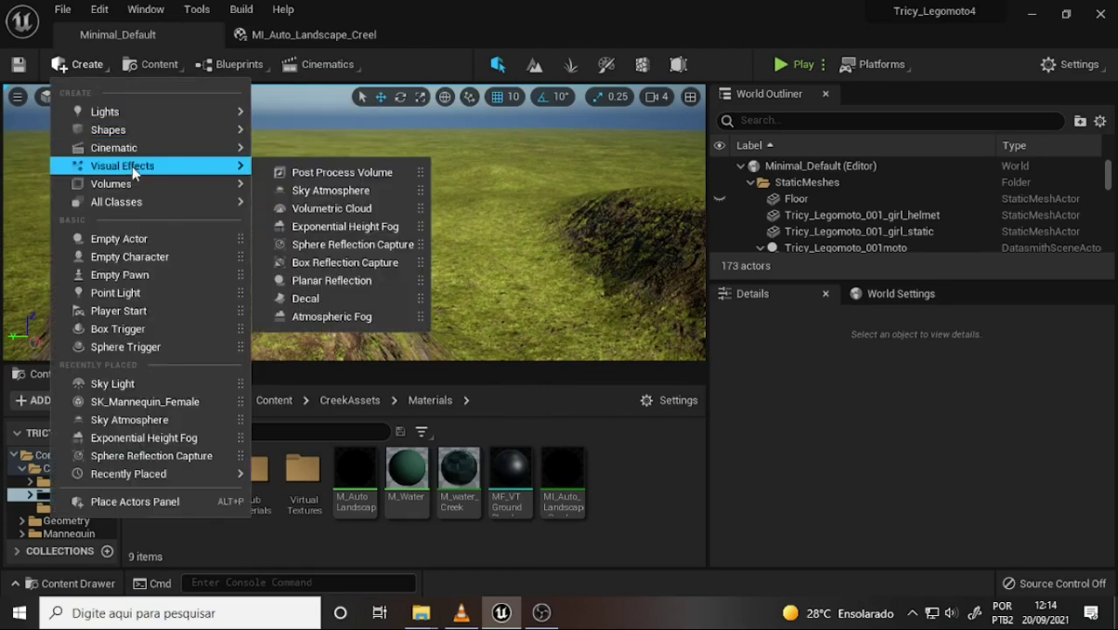
left_click(337, 172)
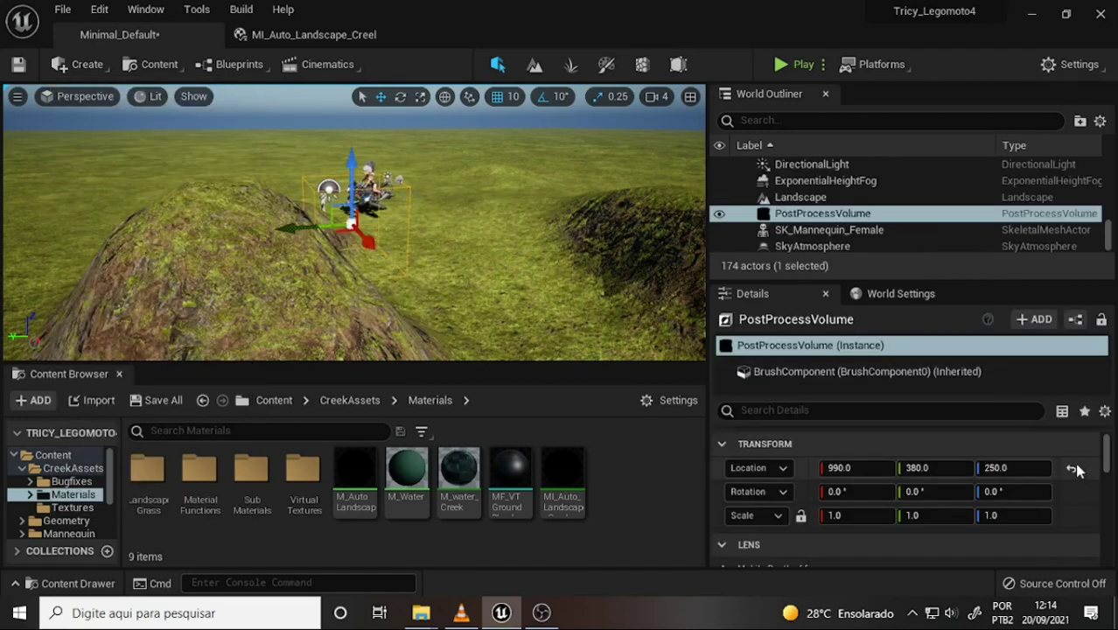
left_click(1071, 468)
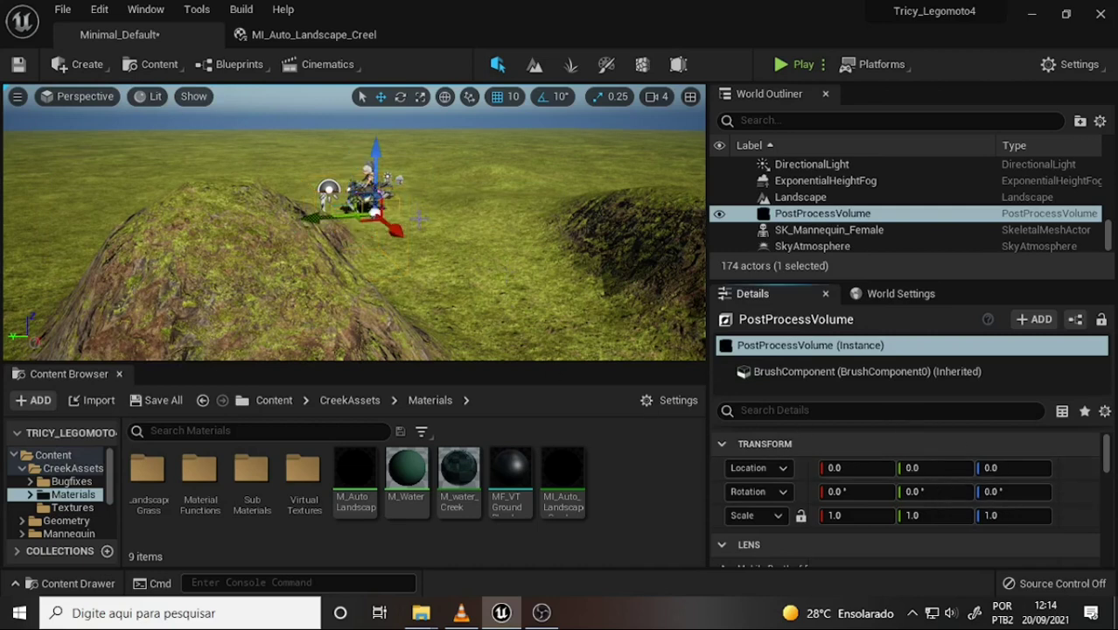
mouse_move(376, 158)
left_mouse_down()
mouse_move(376, 130)
mouse_move(375, 140)
left_mouse_up()
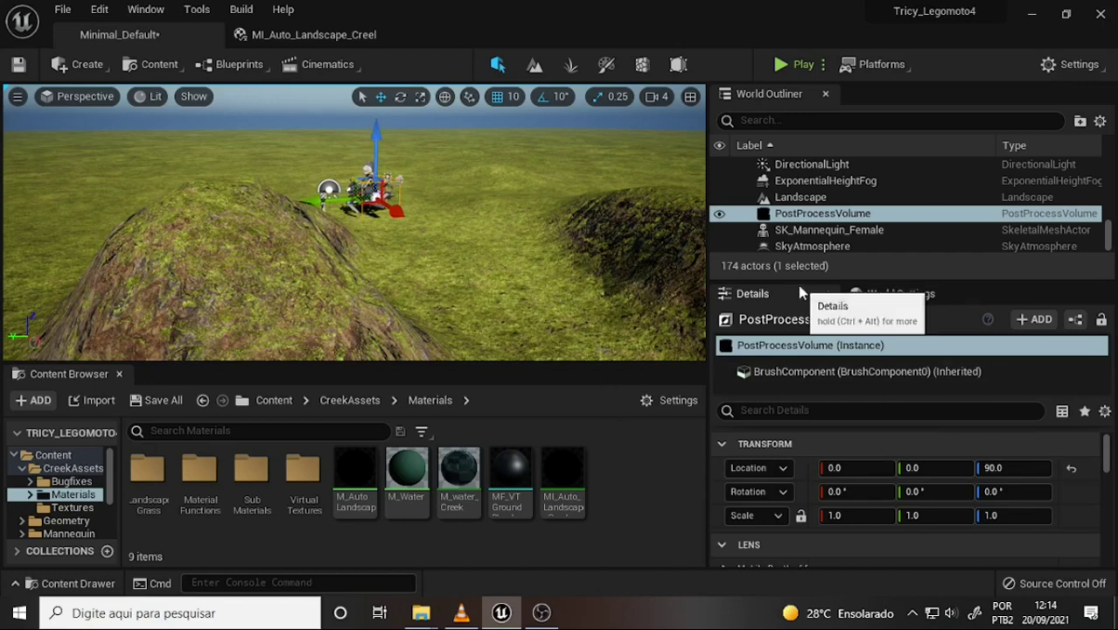
left_click_drag(795, 280, 795, 103)
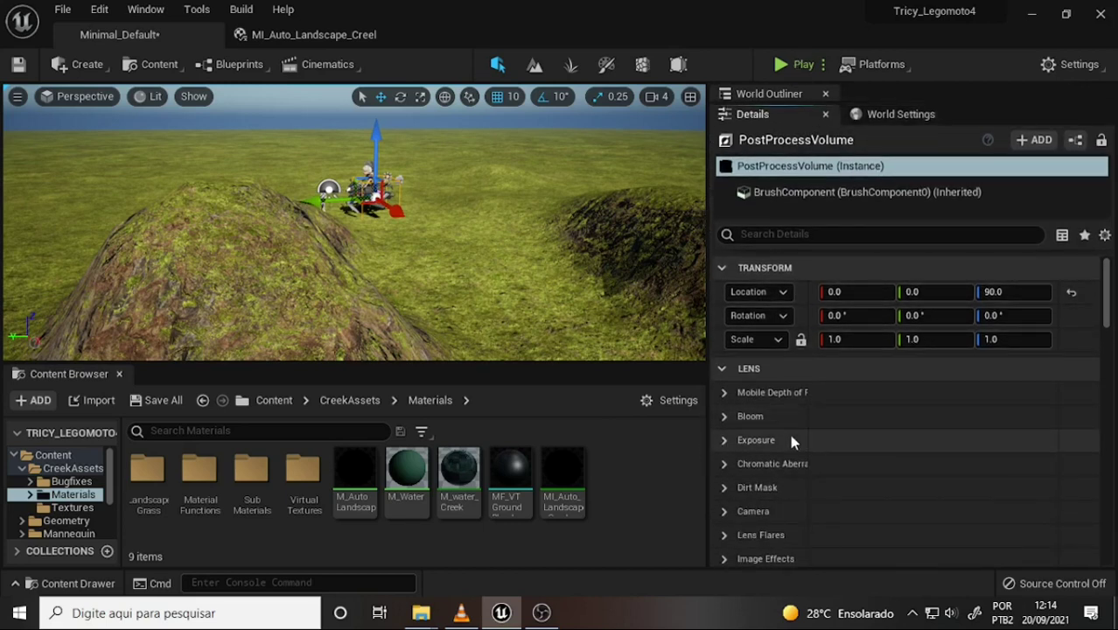
- Expand the Exposure settings and widen the property-name column to browse the volume's properties
left_click(723, 442)
scroll(812, 408, "down", 2)
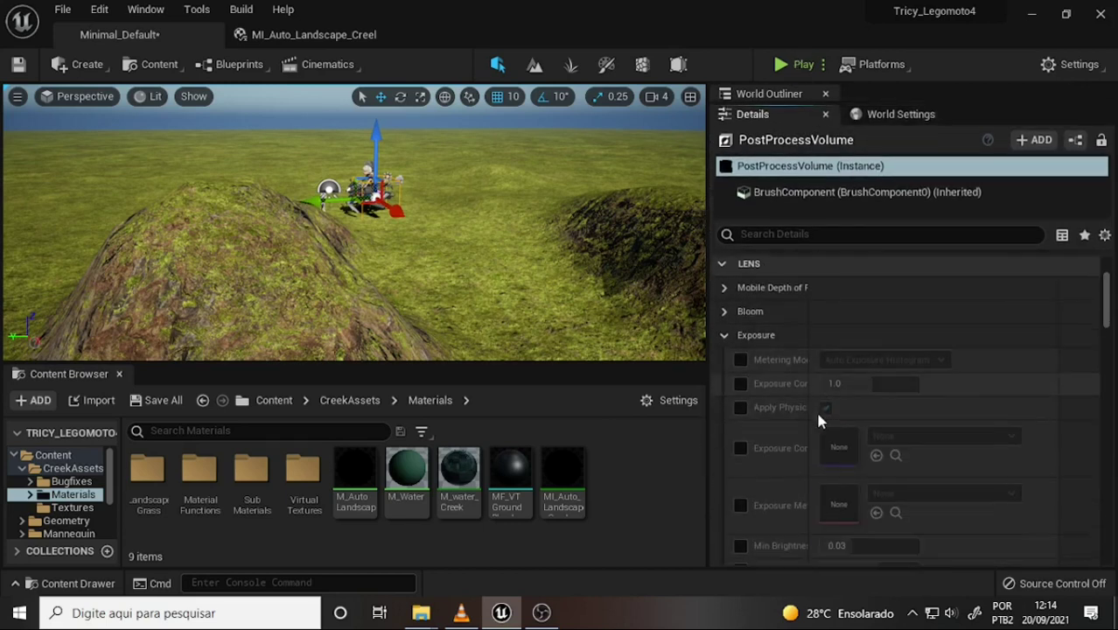
left_click_drag(810, 385, 885, 375)
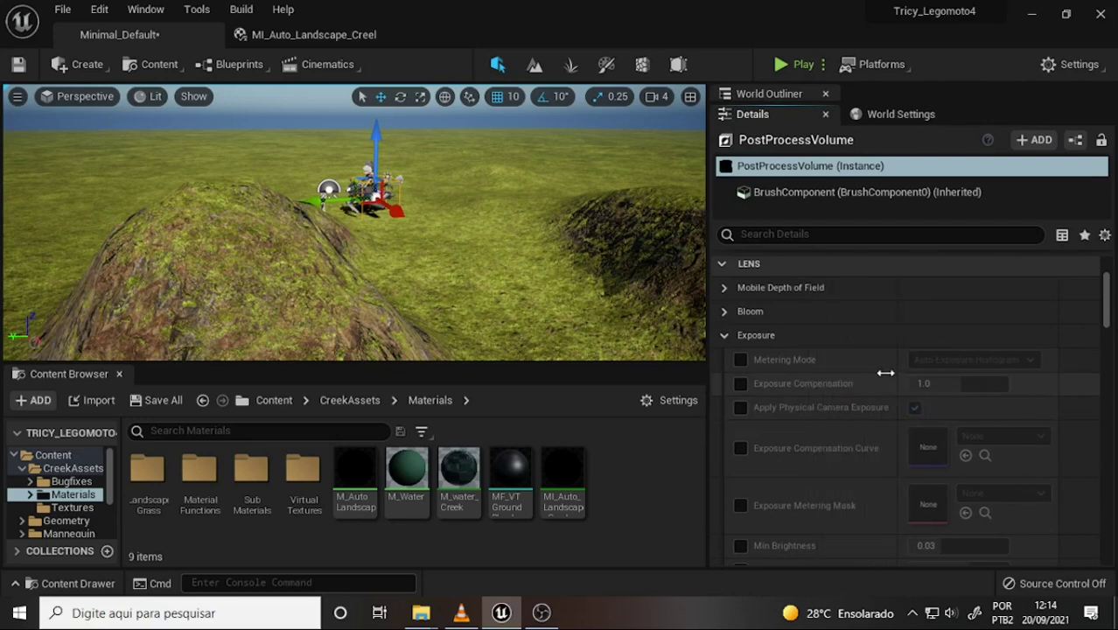
scroll(768, 339, "down", 5)
scroll(777, 341, "down", 2)
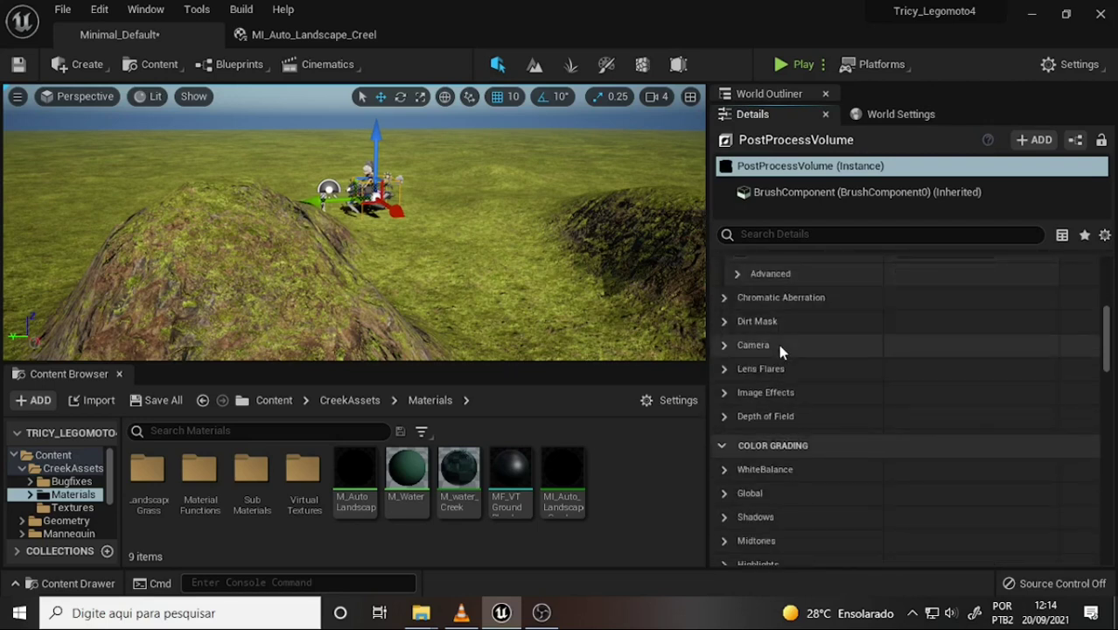
scroll(804, 354, "down", 1)
scroll(805, 356, "down", 5)
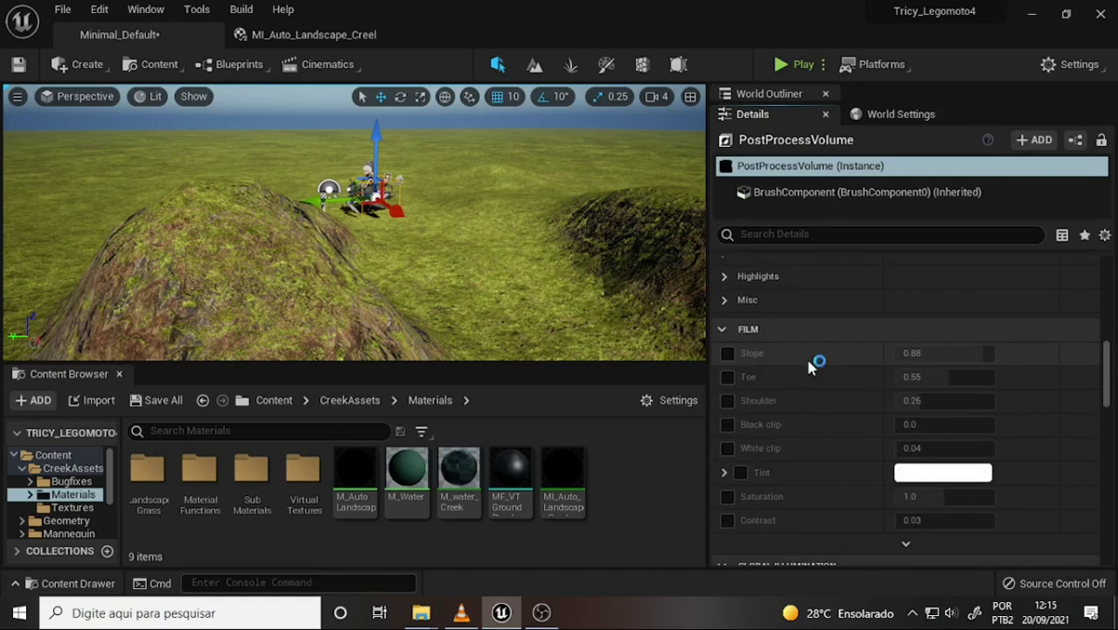
scroll(807, 359, "down", 4)
scroll(808, 354, "down", 2)
scroll(834, 355, "down", 1)
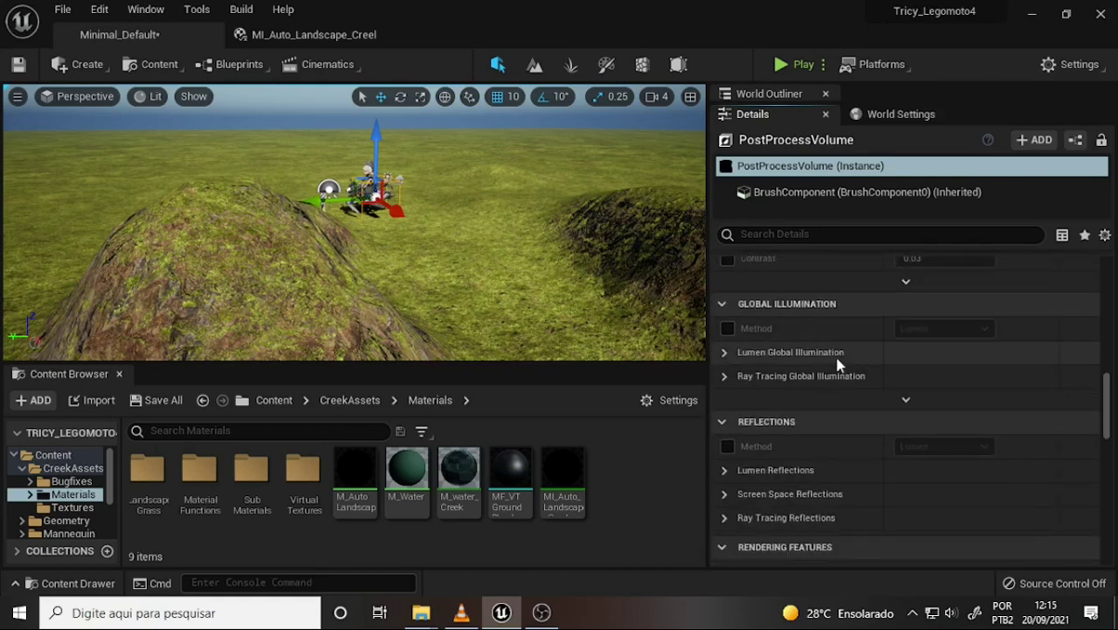
scroll(836, 355, "down", 2)
scroll(836, 350, "down", 1)
scroll(839, 348, "down", 1)
scroll(840, 350, "down", 4)
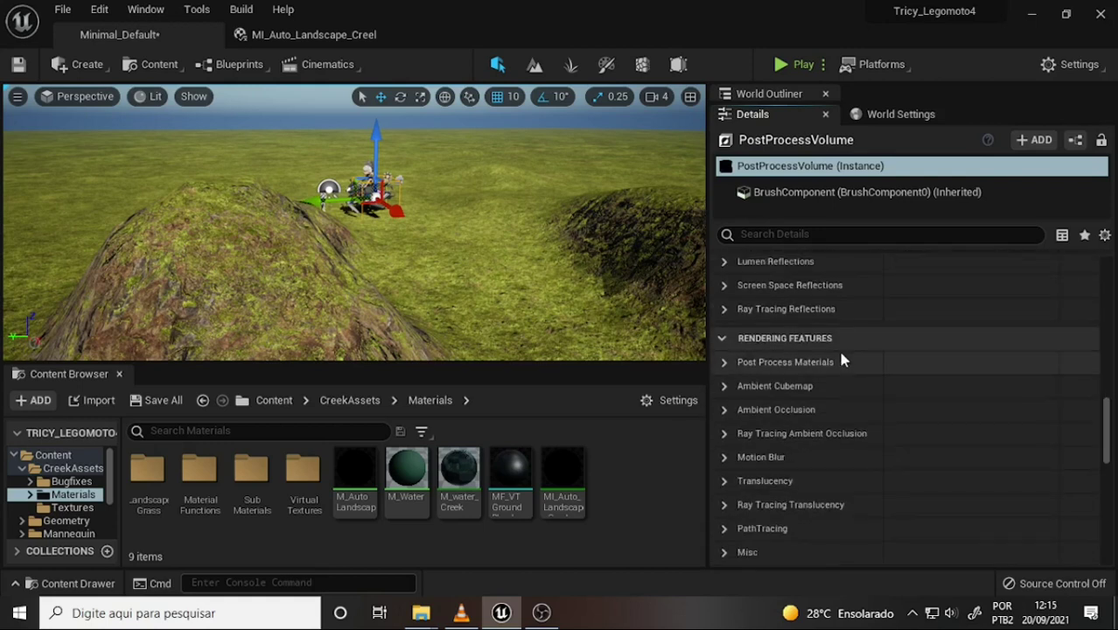
scroll(840, 357, "up", 1)
scroll(840, 357, "up", 1)
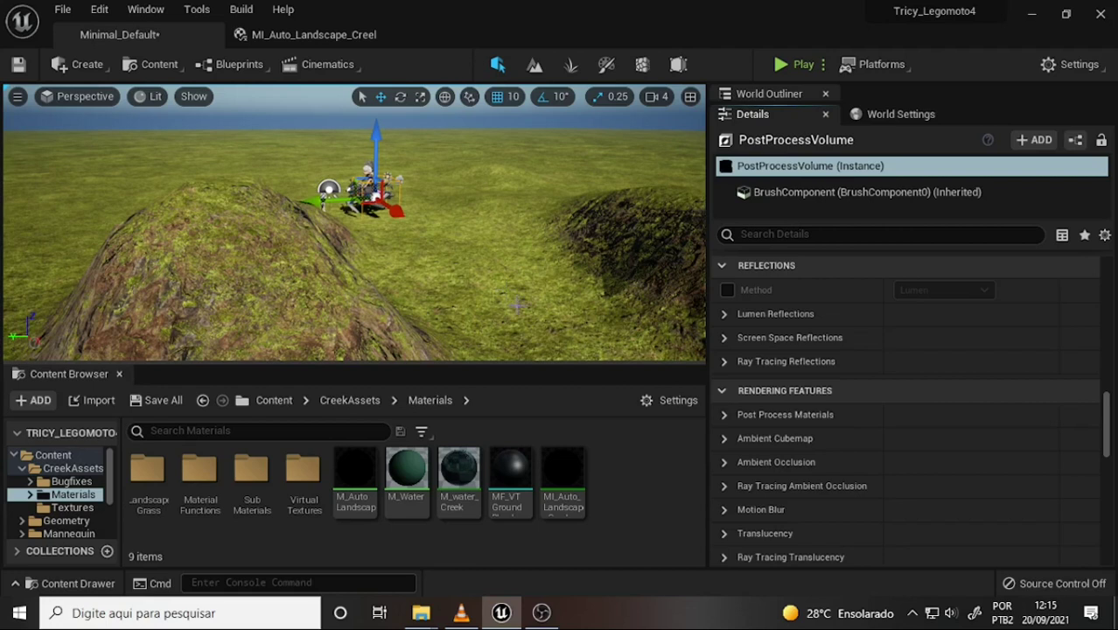
- Turn on Infinite Extent (Unbound) so the volume affects the whole level
scroll(834, 333, "down", 3)
scroll(834, 333, "down", 2)
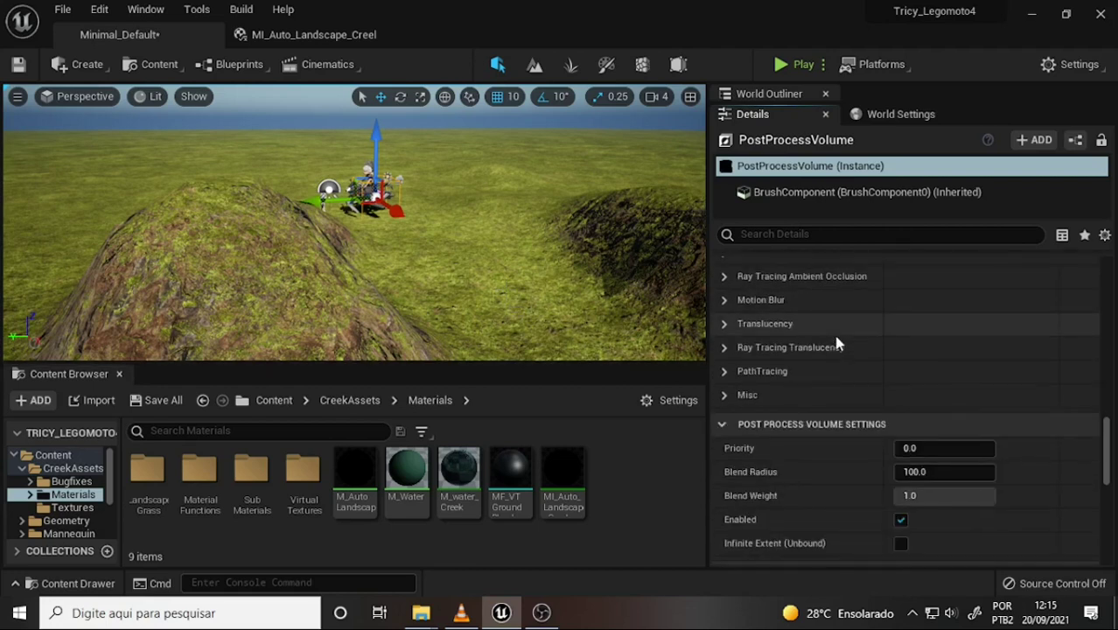
scroll(835, 341, "down", 3)
scroll(836, 341, "down", 2)
scroll(836, 341, "down", 2)
scroll(835, 342, "down", 2)
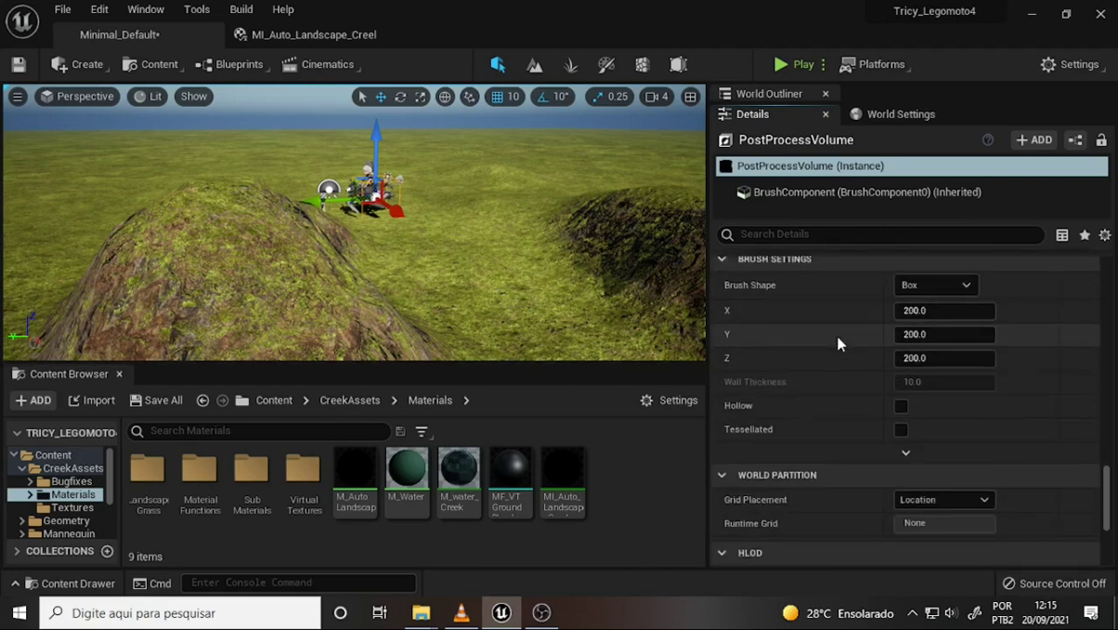
scroll(837, 343, "down", 2)
scroll(838, 343, "down", 2)
scroll(840, 343, "down", 2)
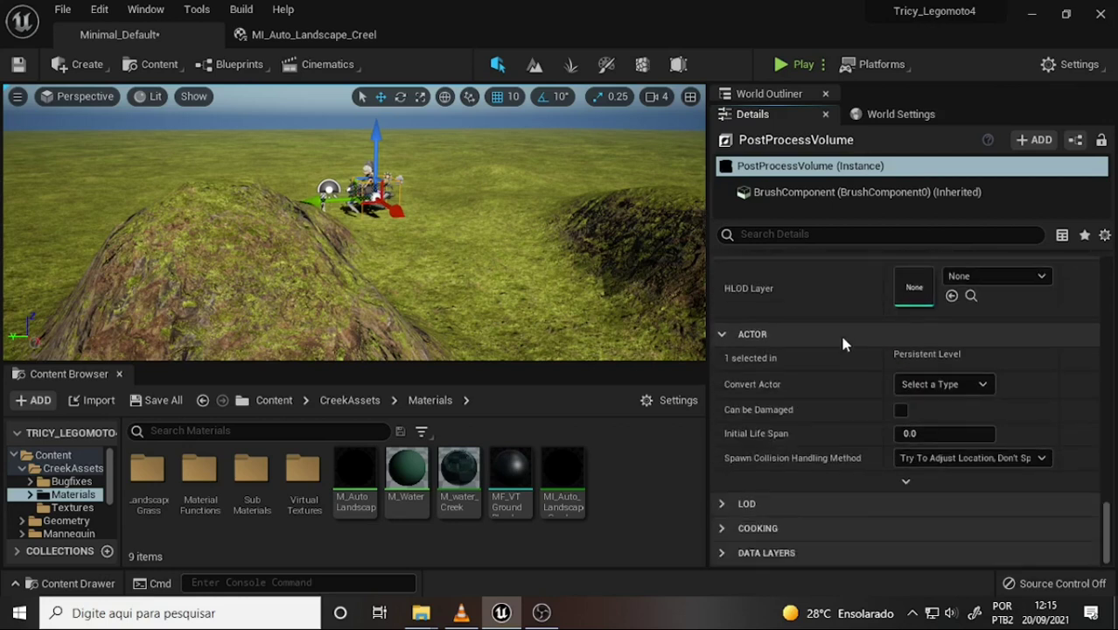
scroll(840, 338, "up", 2)
scroll(840, 338, "up", 2)
scroll(840, 338, "up", 2)
scroll(881, 358, "up", 1)
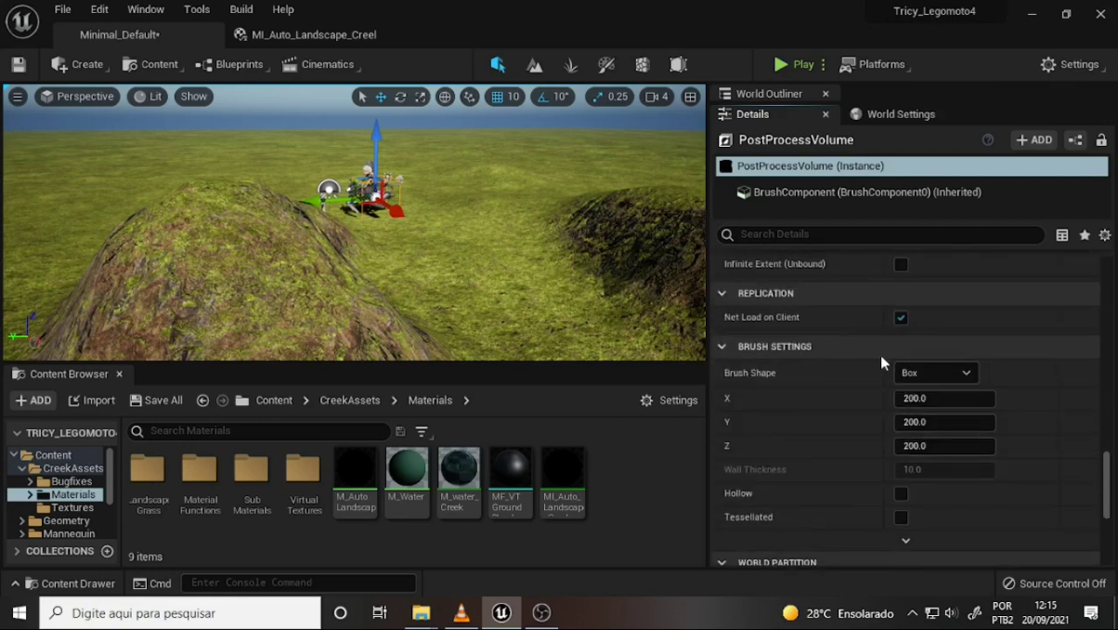
scroll(879, 360, "up", 2)
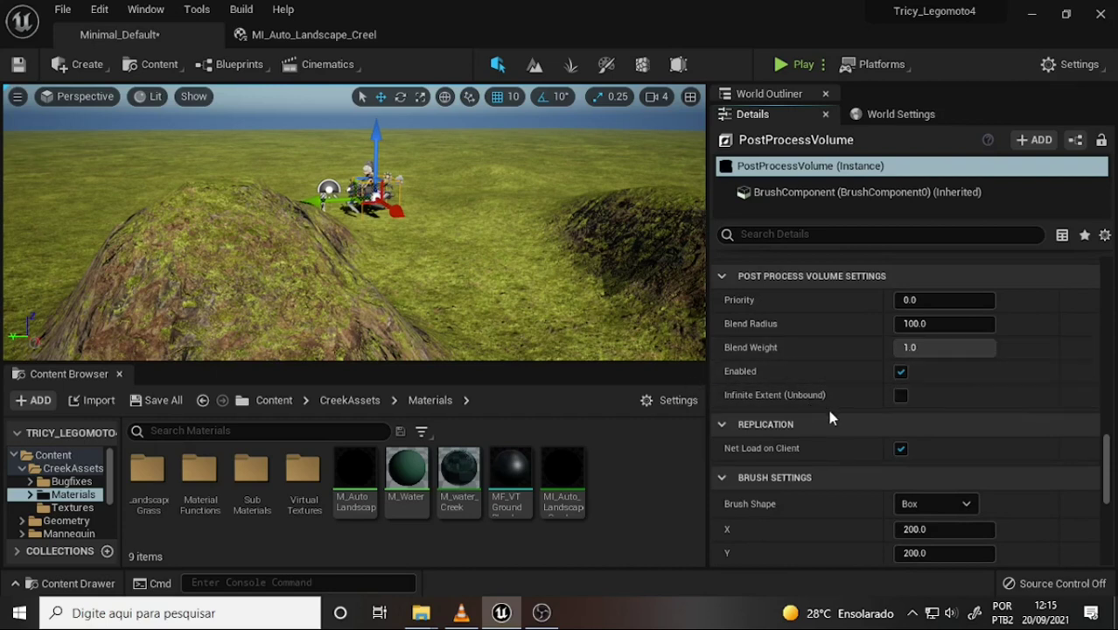
left_click(901, 396)
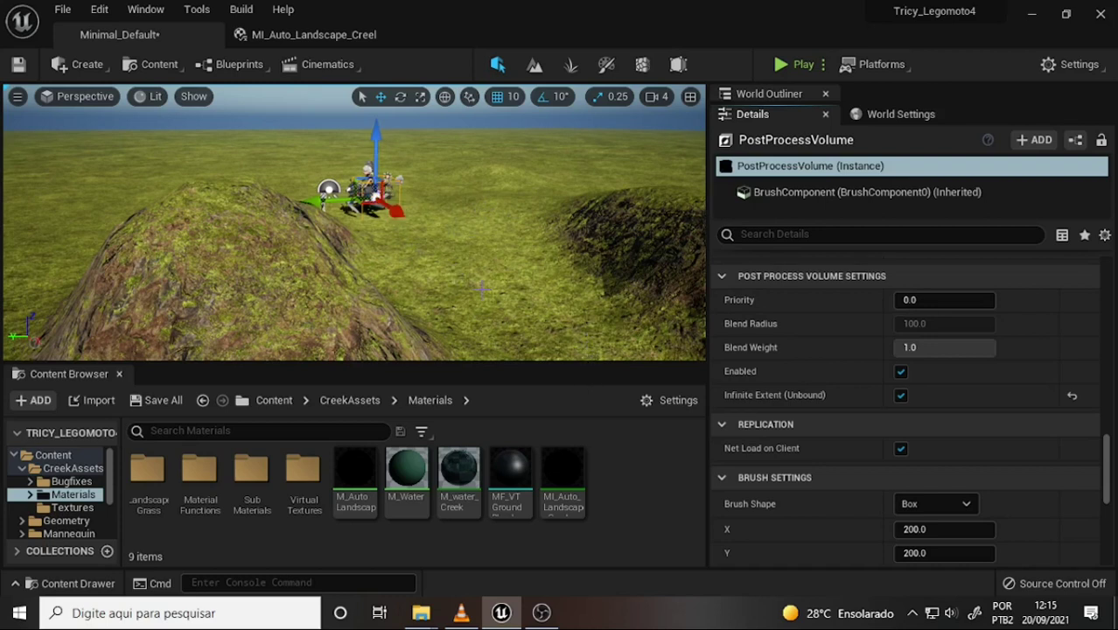
- Check the tutorial video, then return to the Unreal editor
left_click(542, 613)
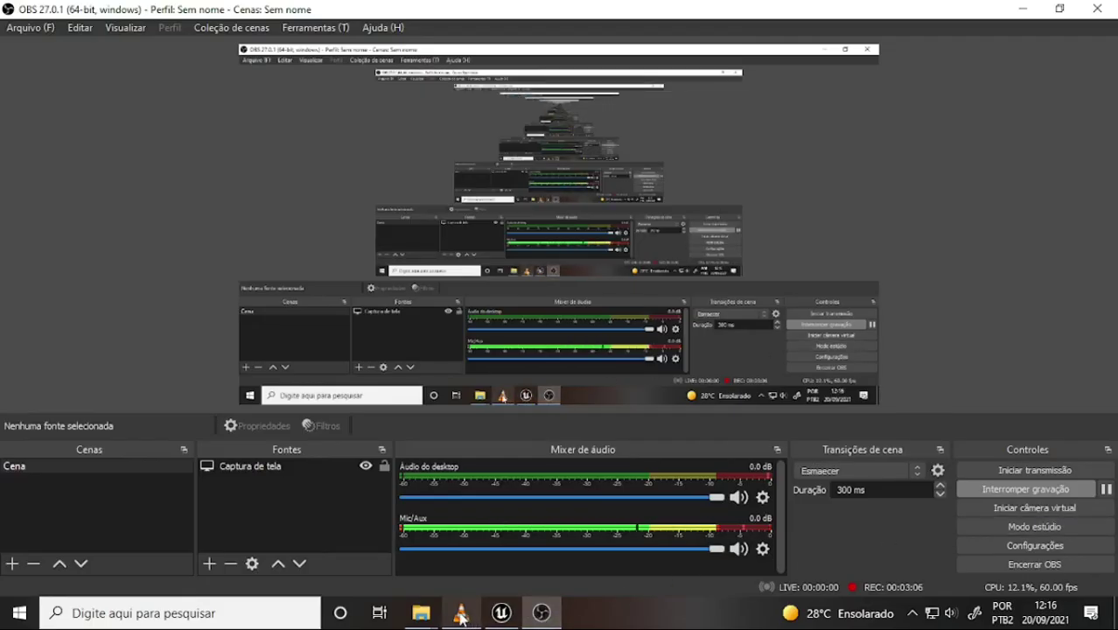
left_click(461, 613)
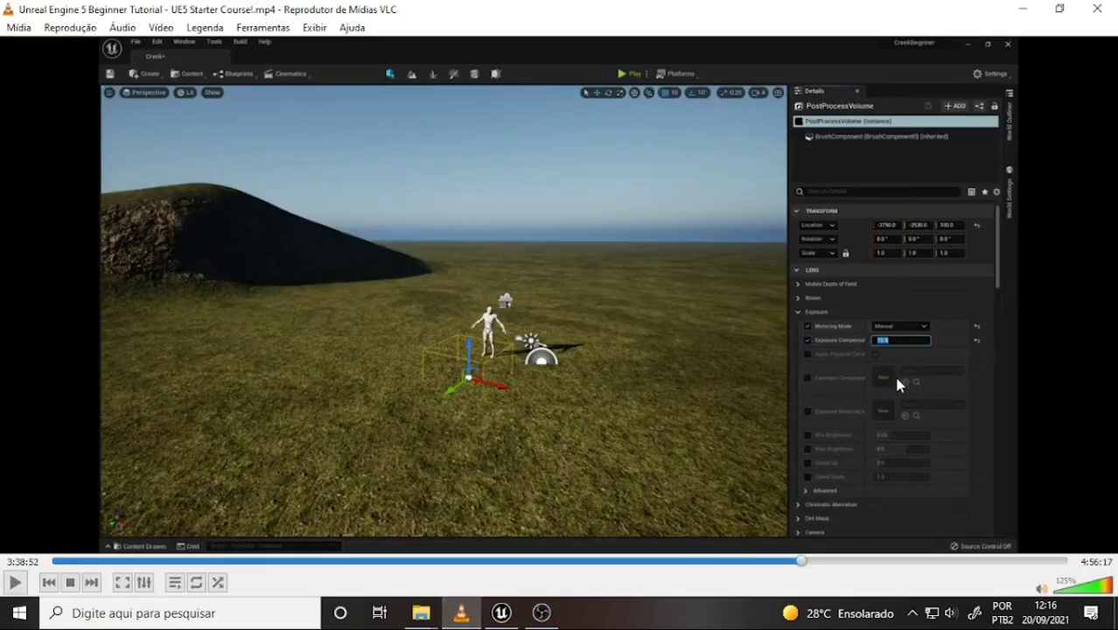
left_click(501, 612)
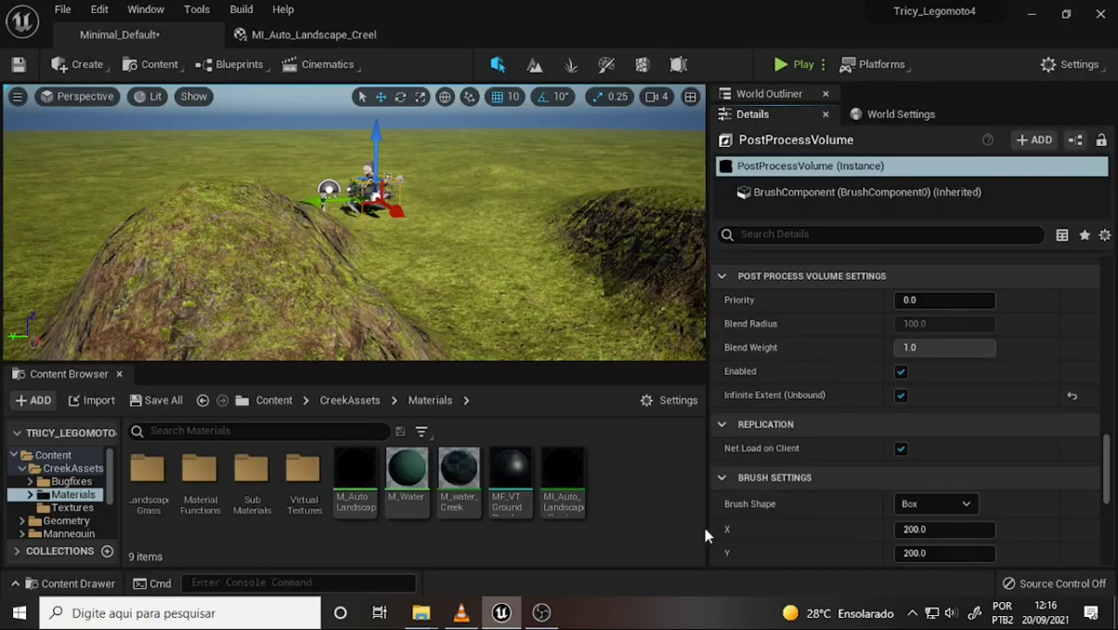
- Enable the Metering Mode and Exposure Compensation overrides, setting compensation to 10.5
scroll(954, 357, "up", 2)
scroll(954, 357, "up", 5)
scroll(954, 357, "up", 3)
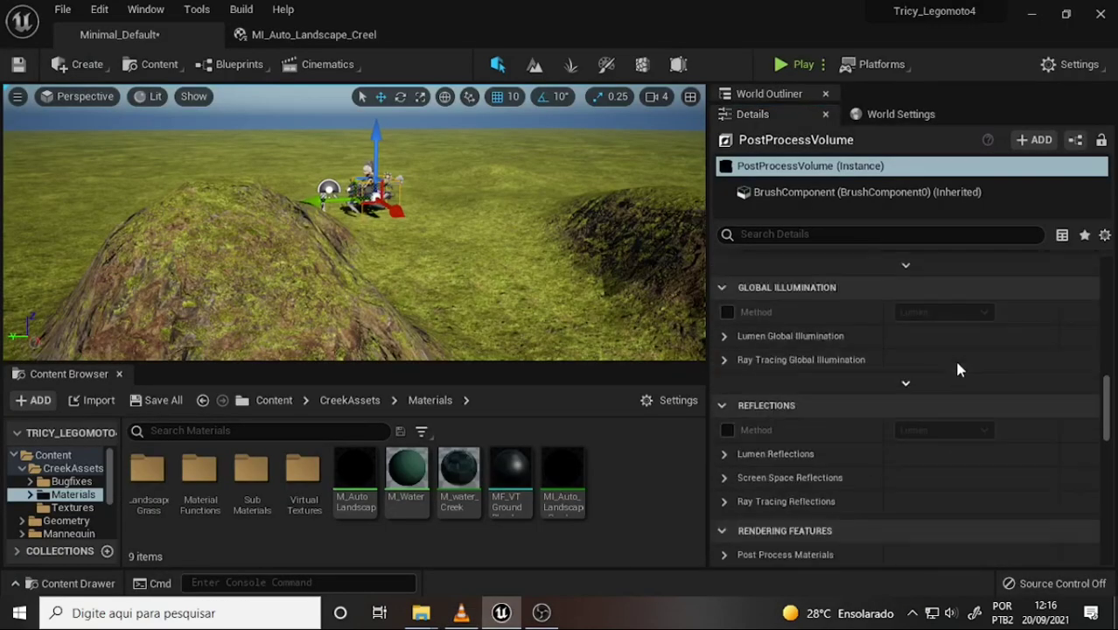
scroll(945, 333, "up", 4)
scroll(934, 323, "up", 4)
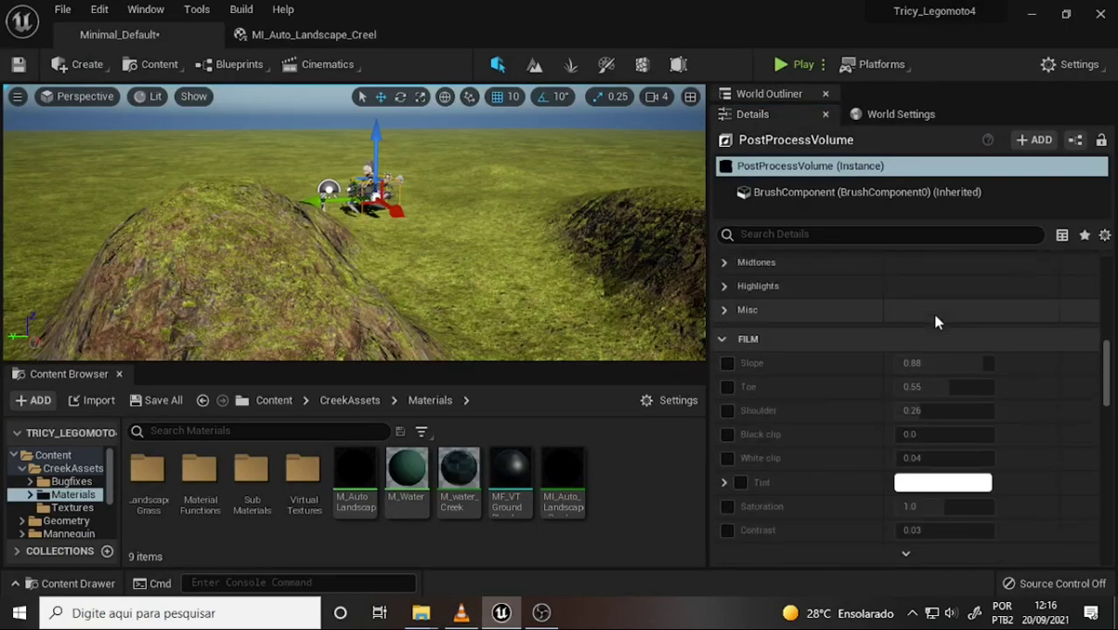
scroll(935, 322, "up", 2)
scroll(934, 320, "up", 3)
scroll(934, 321, "up", 3)
scroll(932, 320, "up", 2)
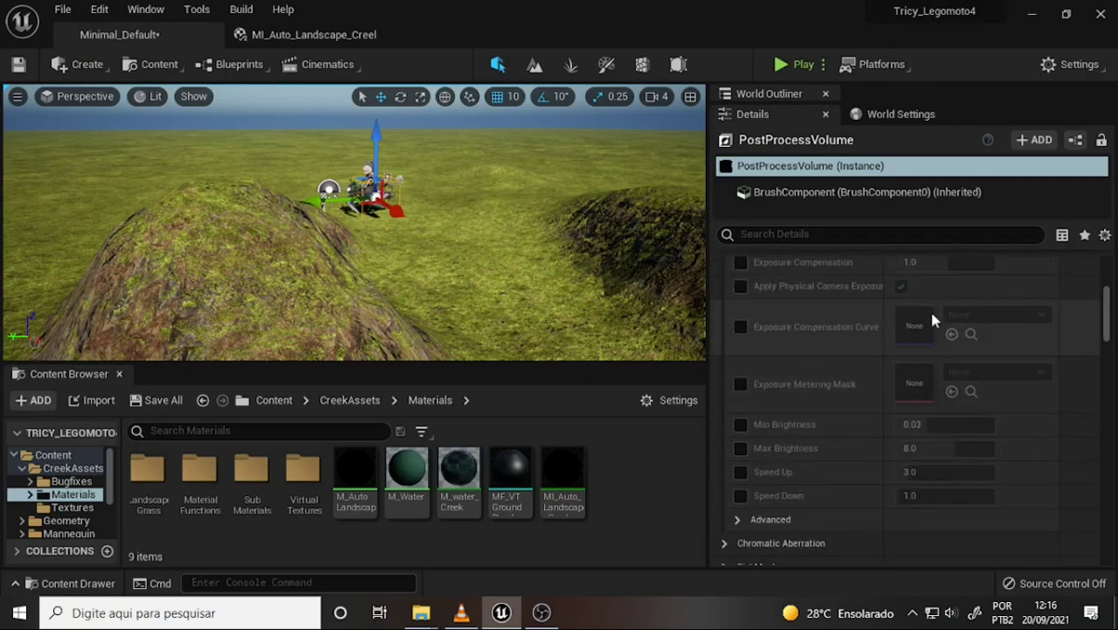
scroll(932, 320, "up", 2)
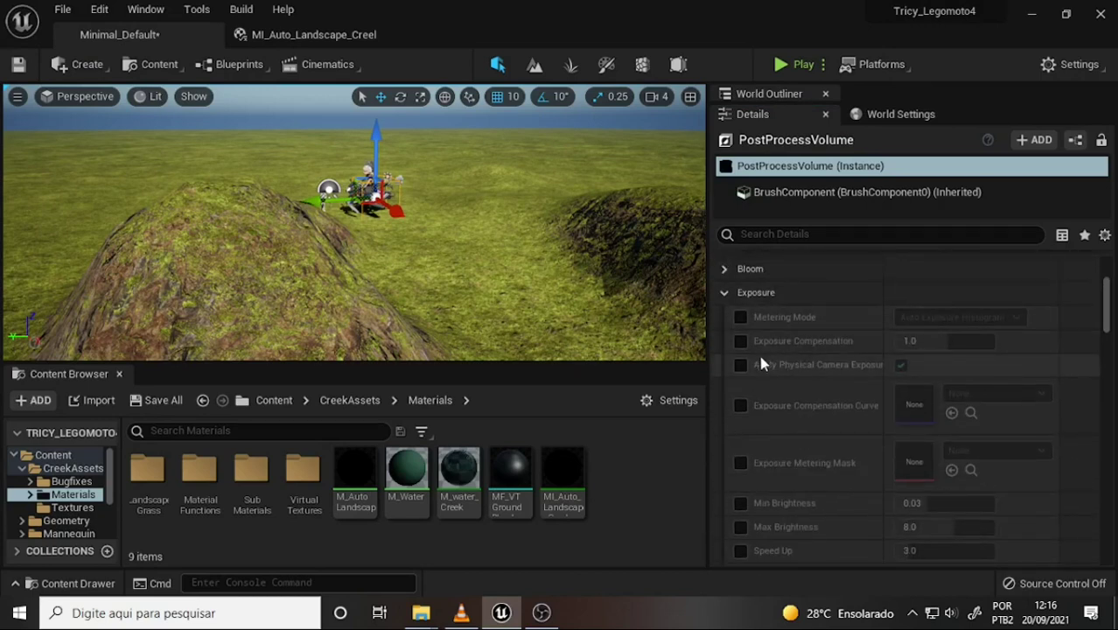
left_click(741, 318)
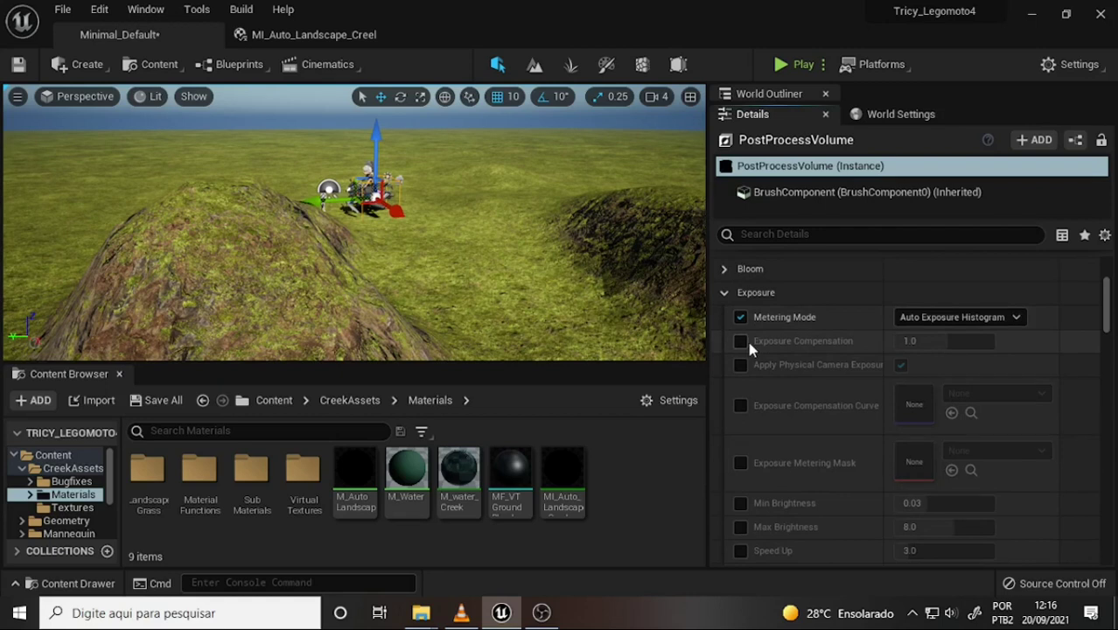
left_click(742, 341)
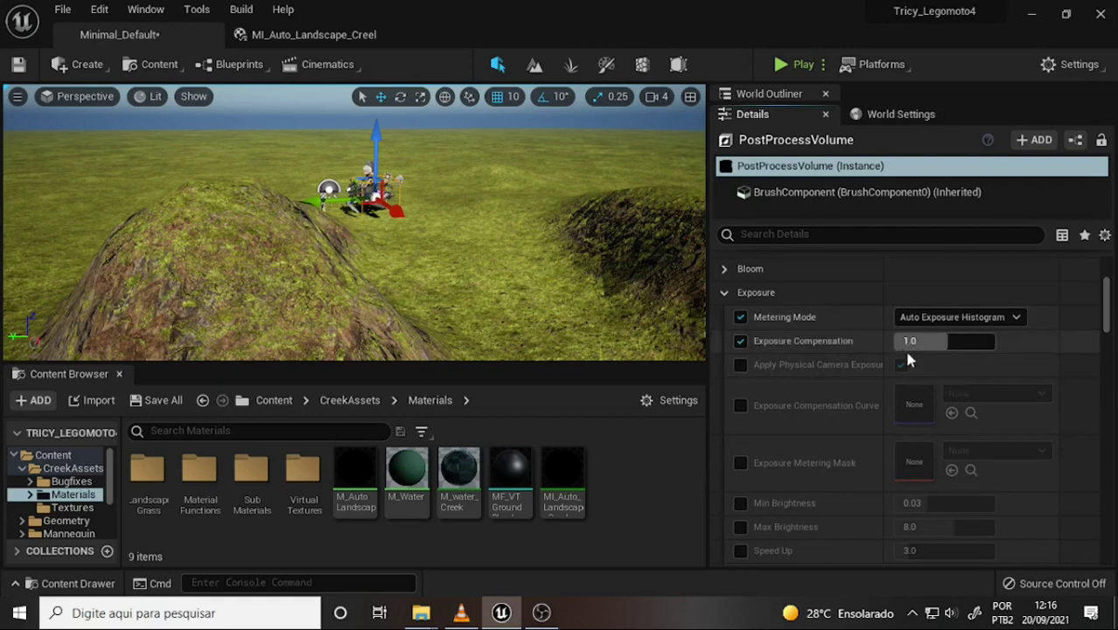
left_click(911, 343)
type("10.5")
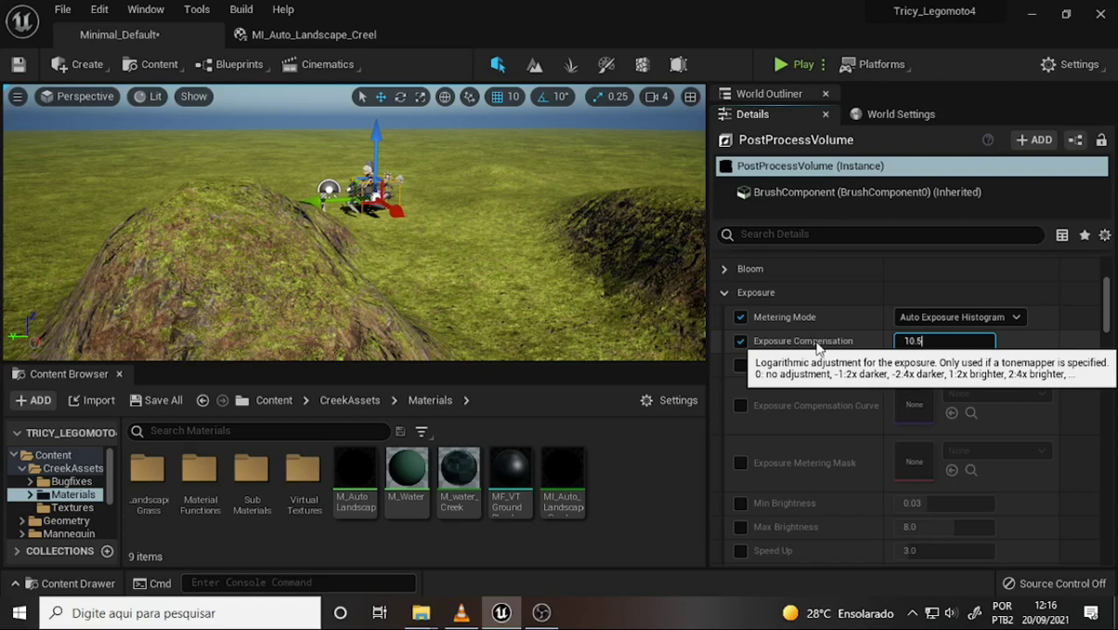
key("Return")
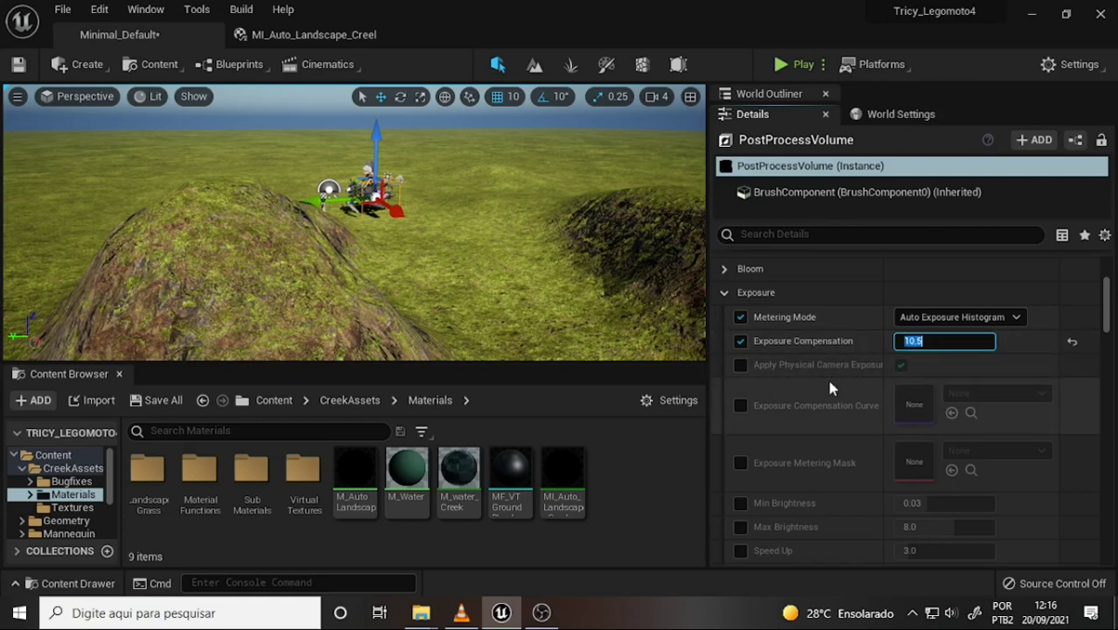
- Set Metering Mode to Manual and turn off the Exposure Compensation override
scroll(818, 360, "down", 1)
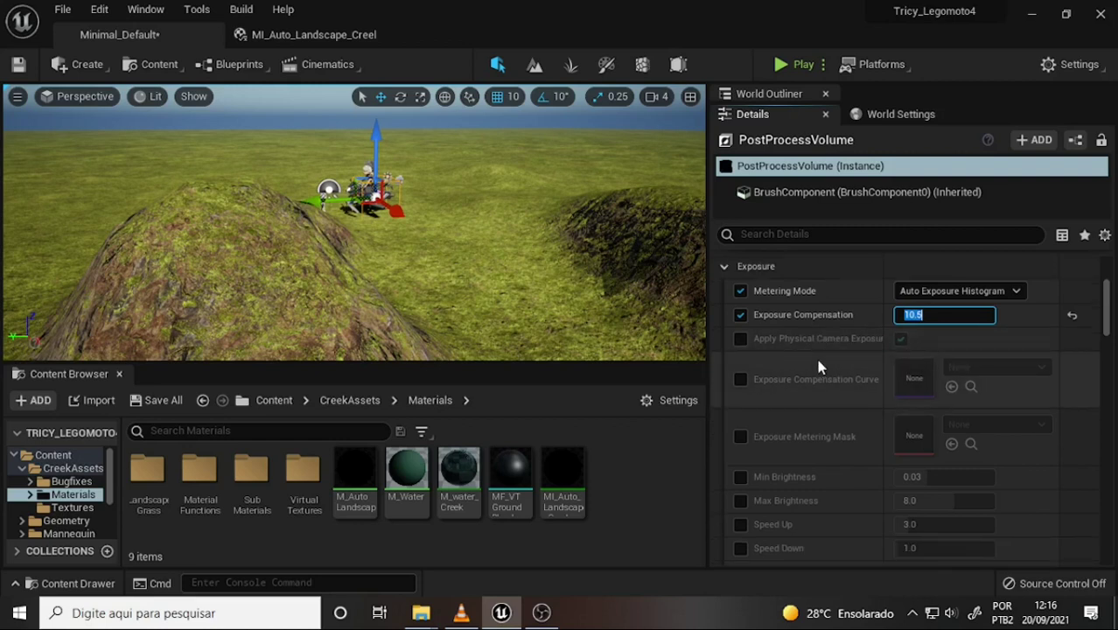
scroll(823, 350, "up", 3)
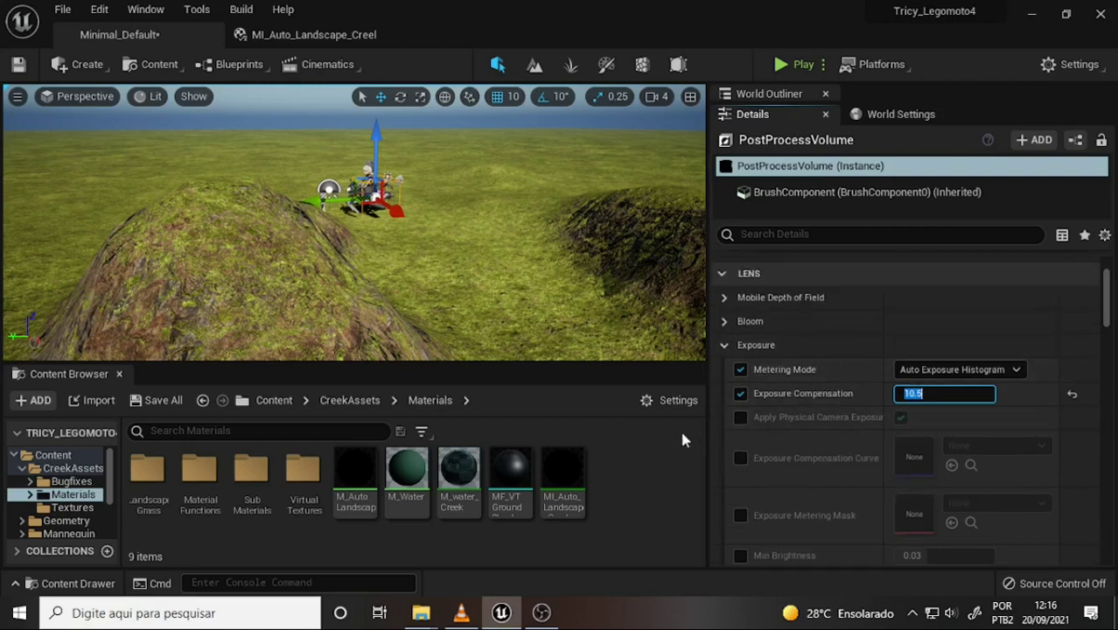
left_click(1018, 371)
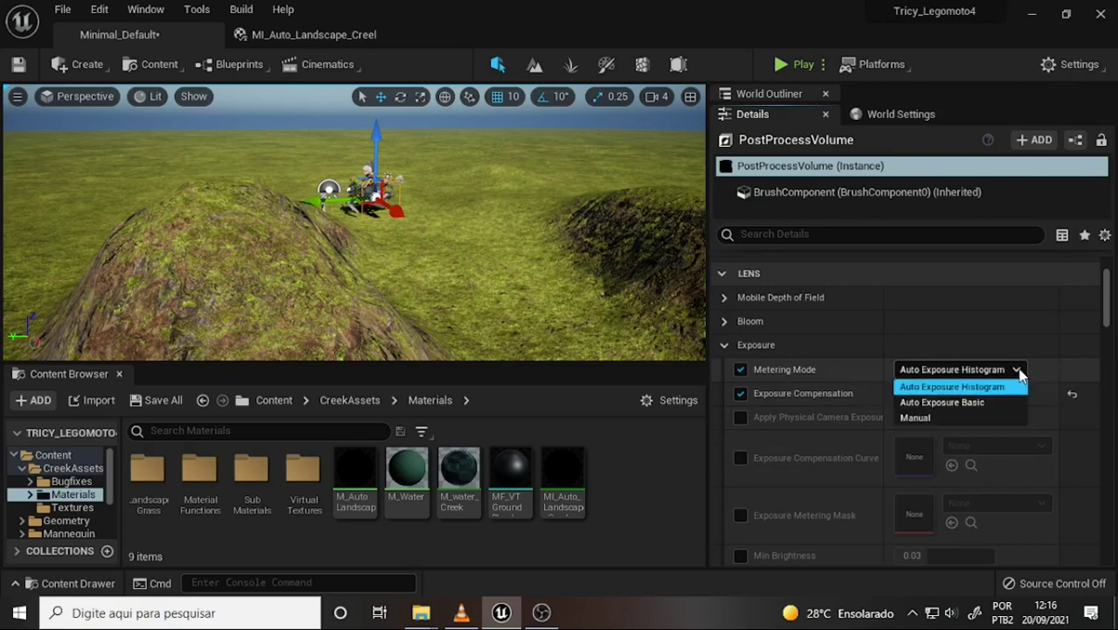
left_click(954, 417)
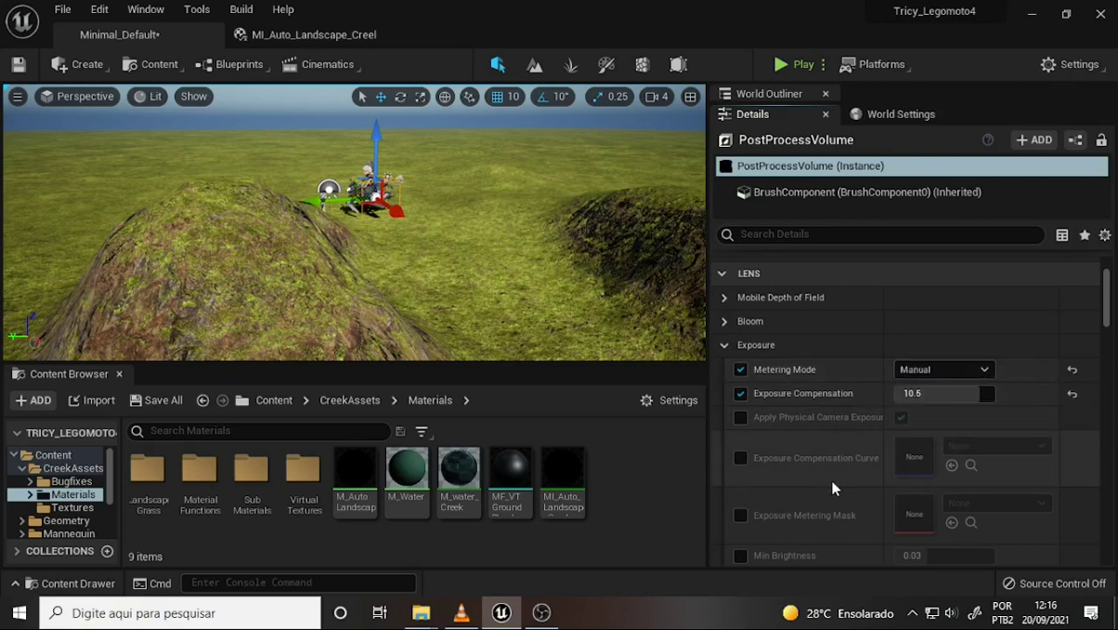
left_click(741, 394)
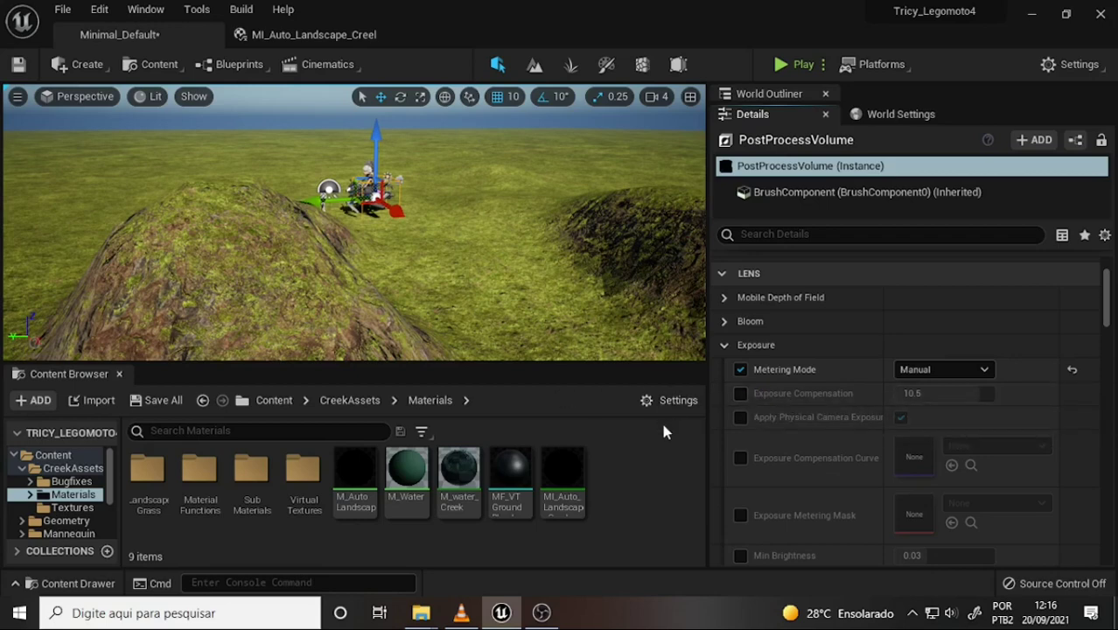
- Play the tutorial a little further, pause at 3:38:54, and return to the editor
left_click(461, 615)
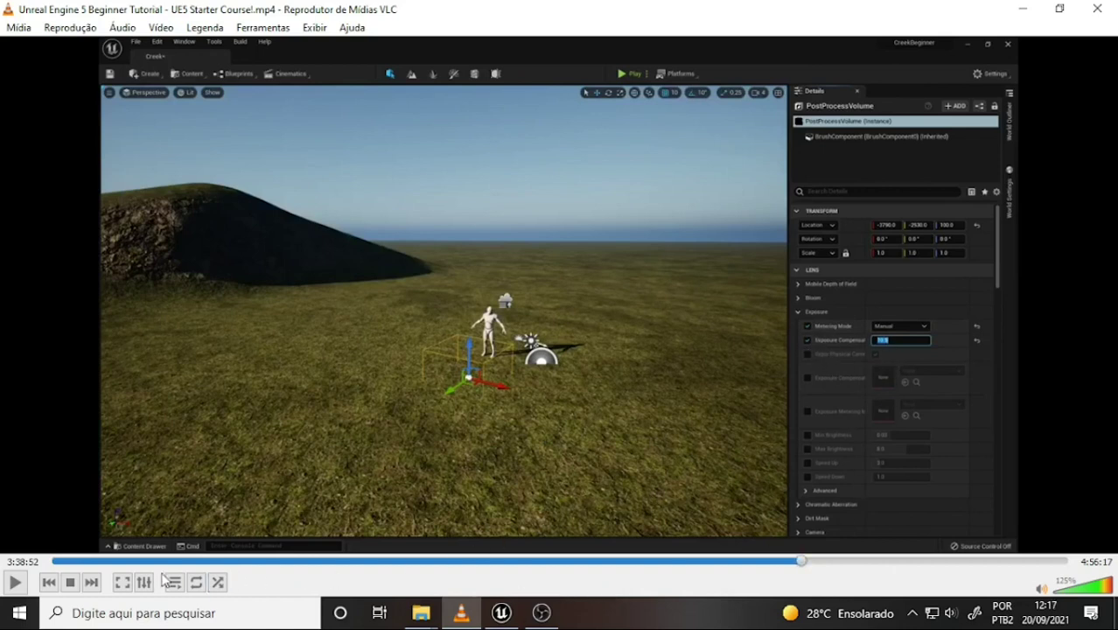
left_click(16, 583)
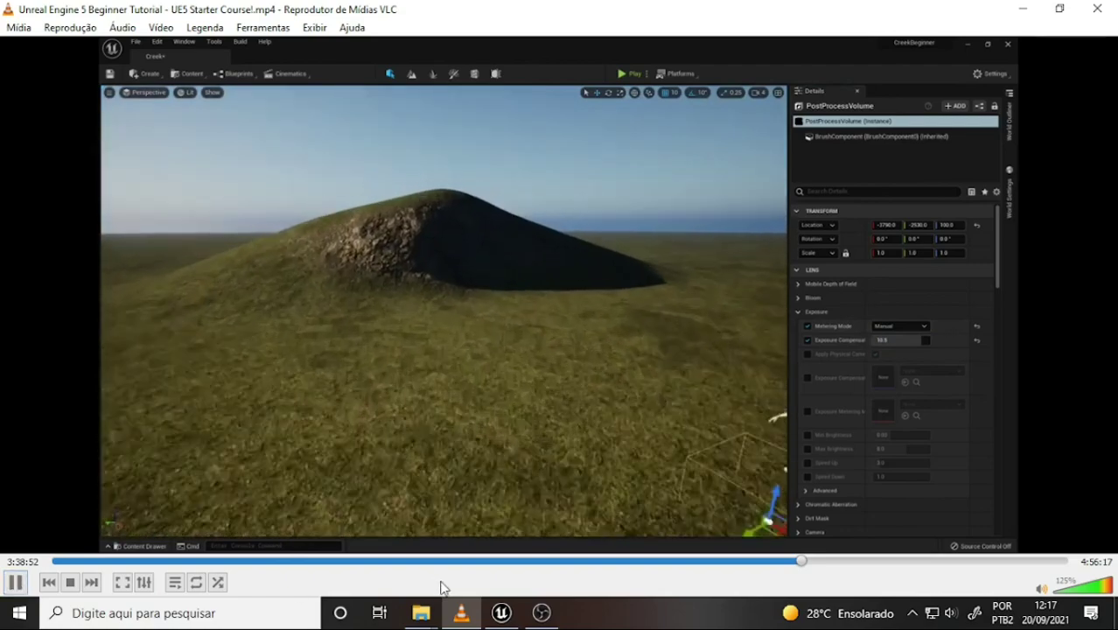
key("space")
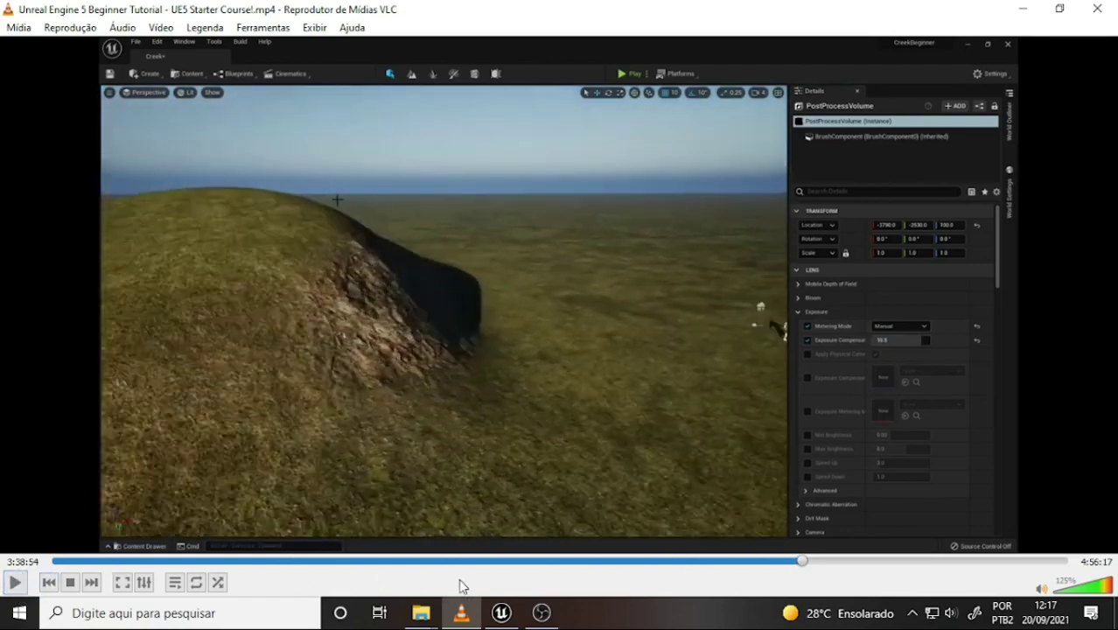
left_click(500, 613)
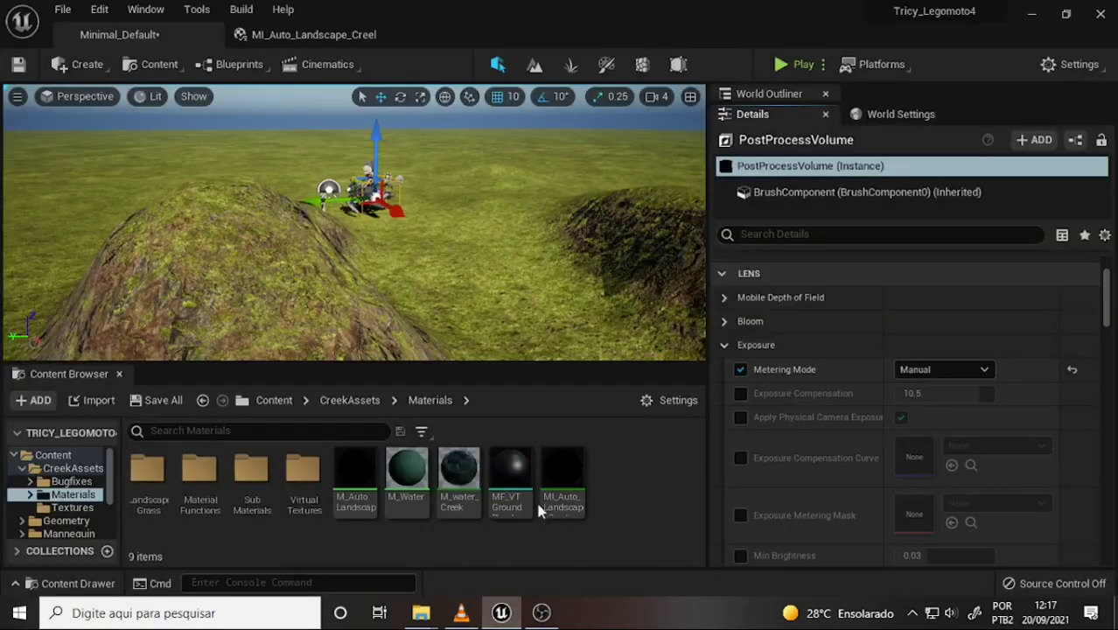
- Toggle the viewport's Game Settings exposure and re-enable Exposure Compensation, dragging its value darker and brighter
left_click(154, 102)
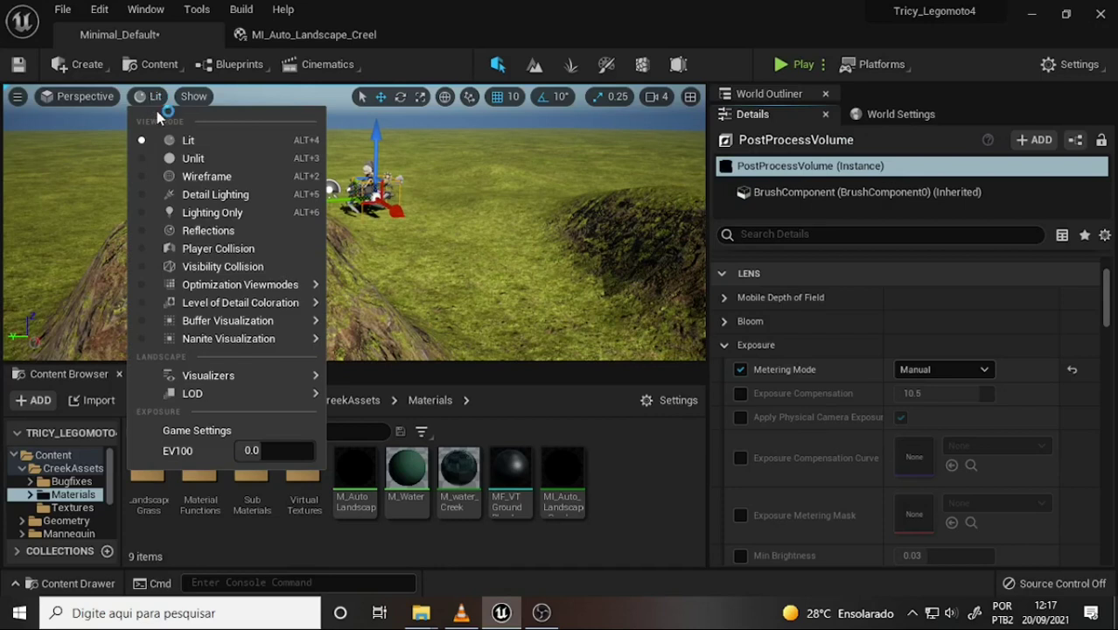
left_click(201, 433)
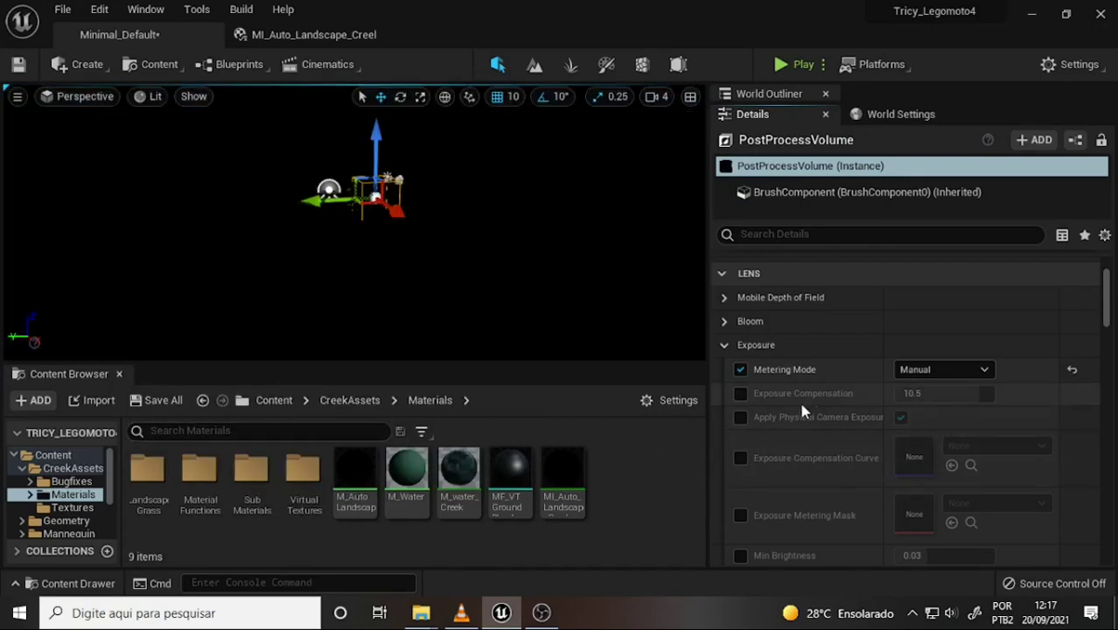
left_click(740, 394)
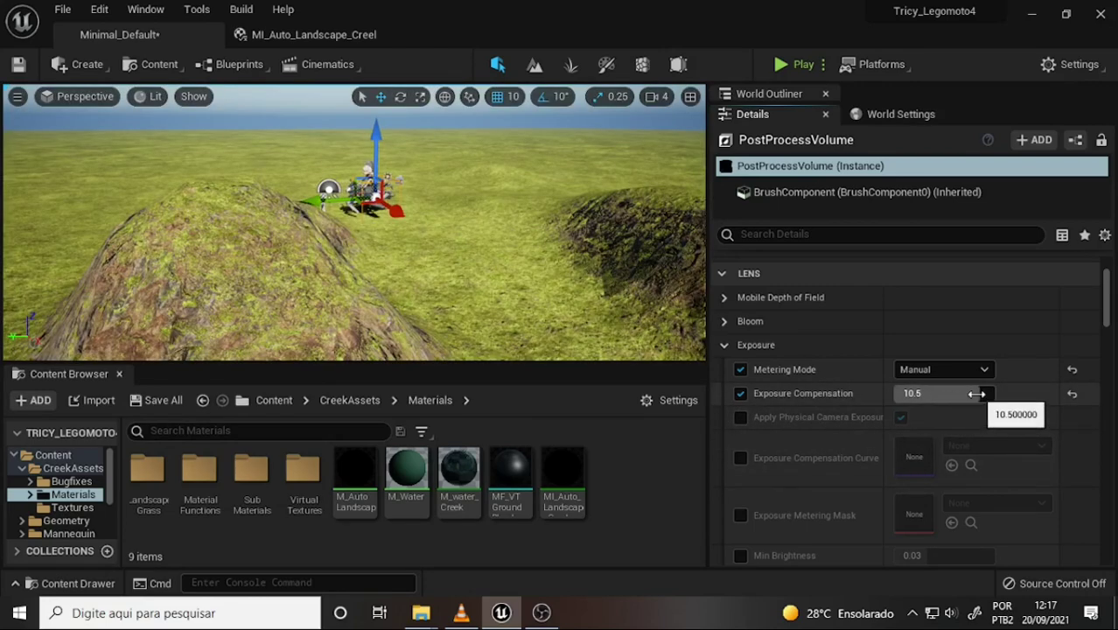
left_click_drag(959, 398, 875, 398)
mouse_move(943, 393)
left_mouse_down()
mouse_move(980, 393)
mouse_move(963, 399)
left_mouse_up()
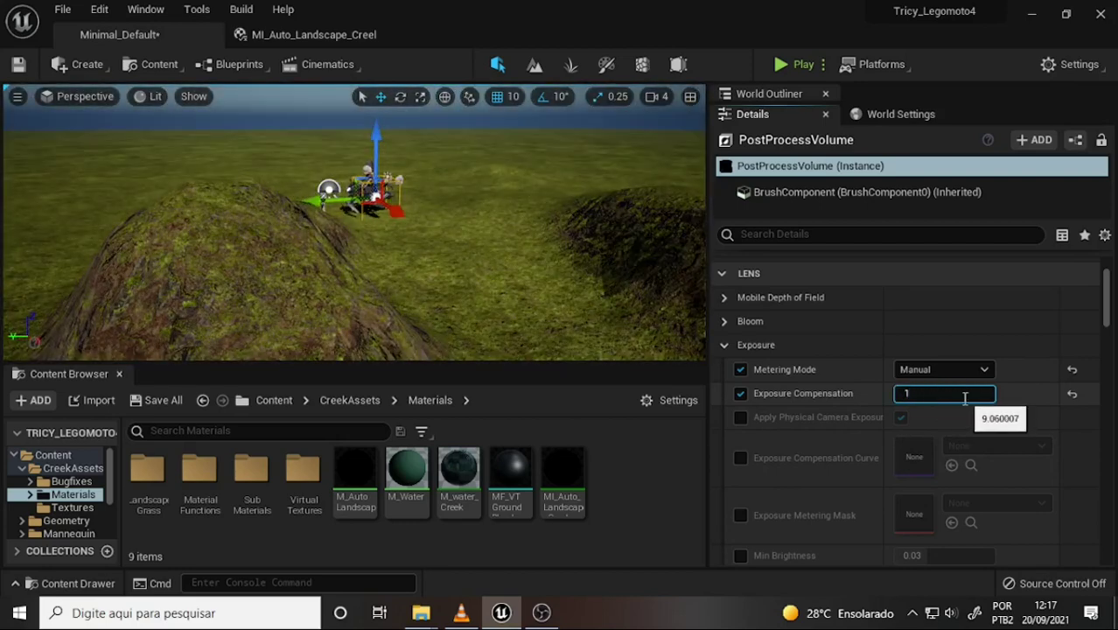
key("Return")
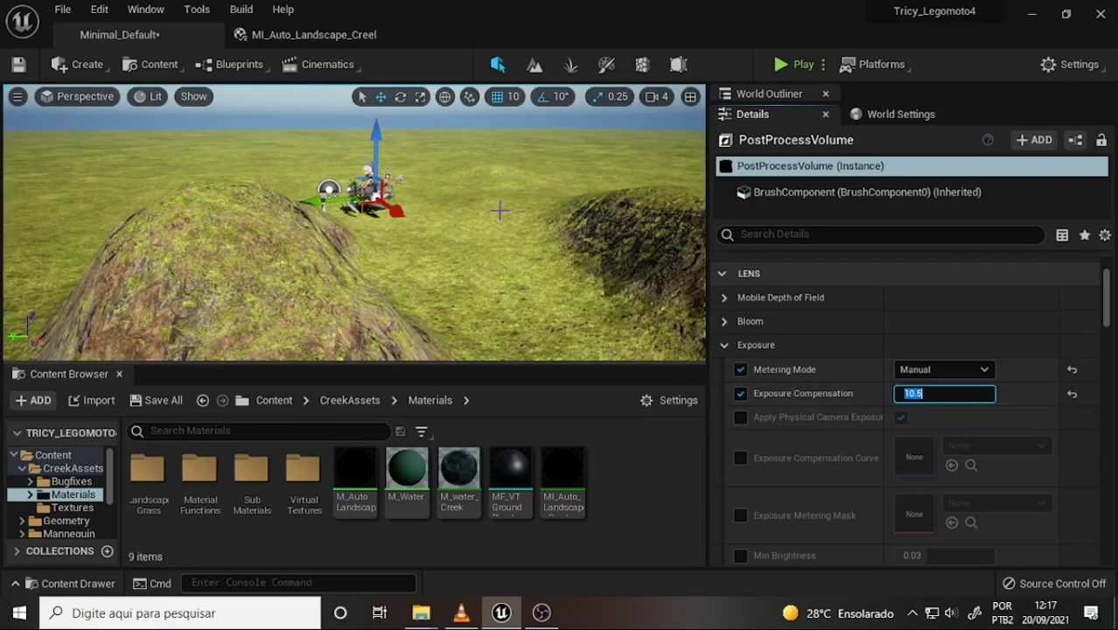
right_click_drag(500, 210, 566, 211)
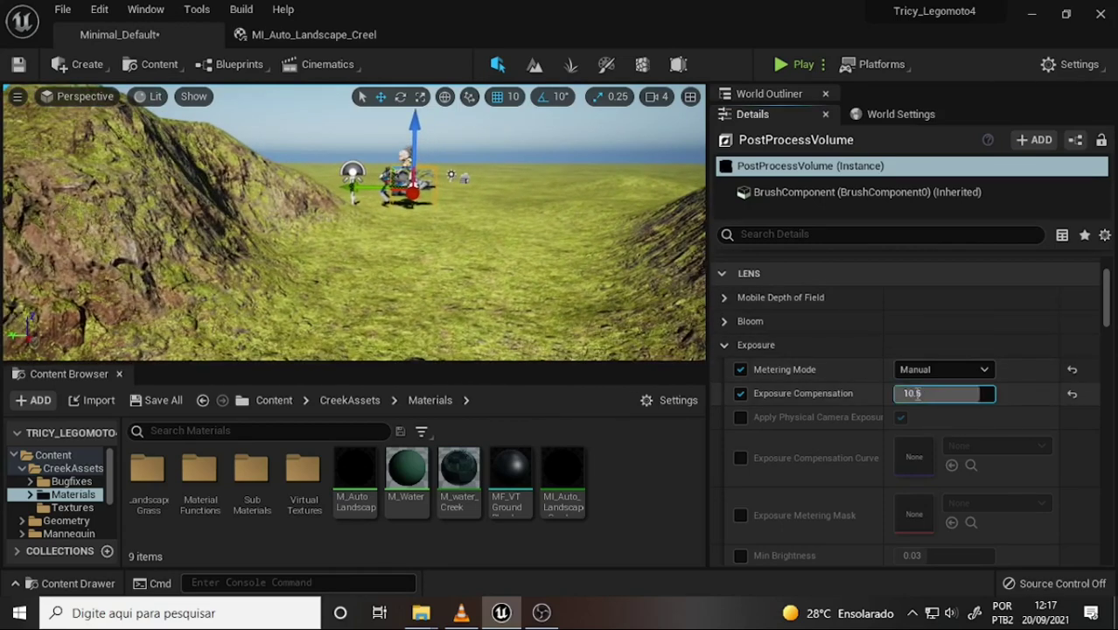
- Try Exposure Compensation values 8, 10 and 9.5 before settling on 10.0
left_click(930, 394)
type("8")
key("Return")
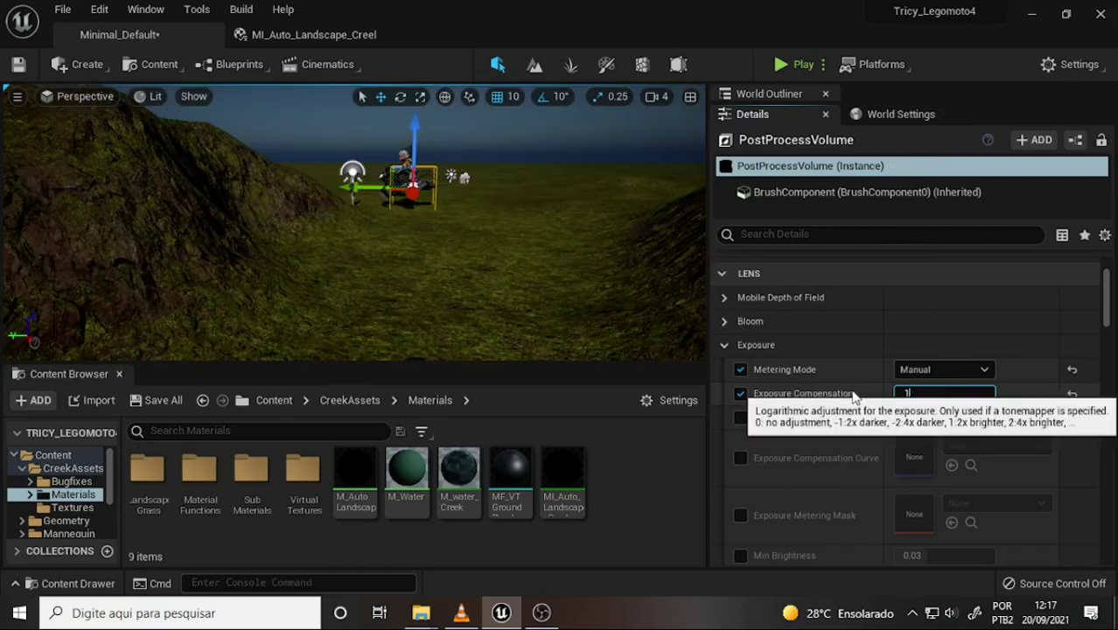
type("10")
key("Return")
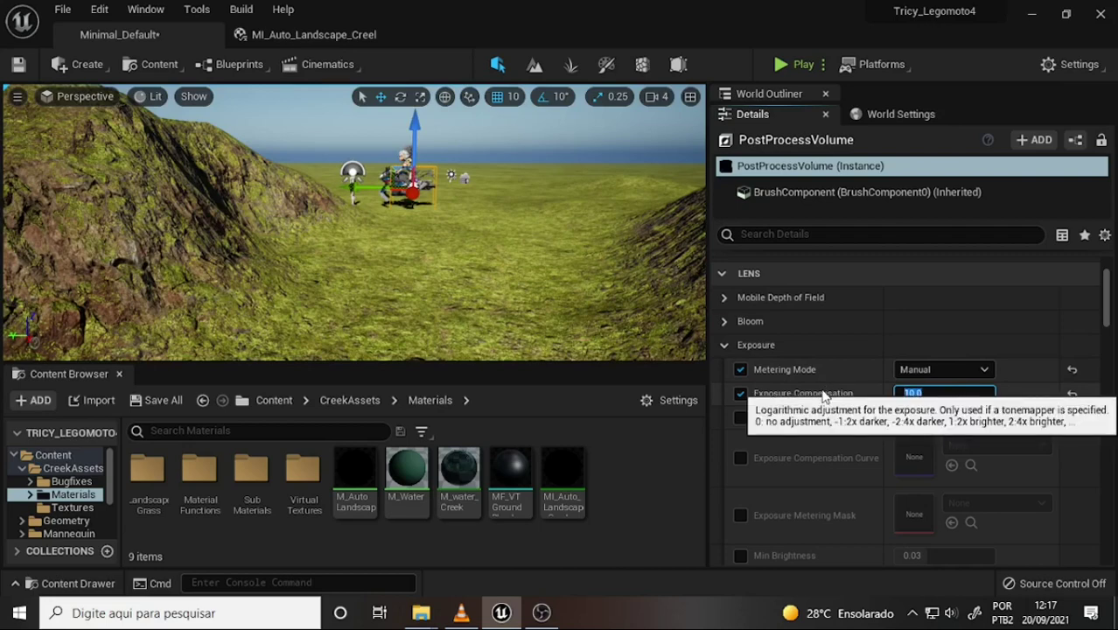
type("9.5")
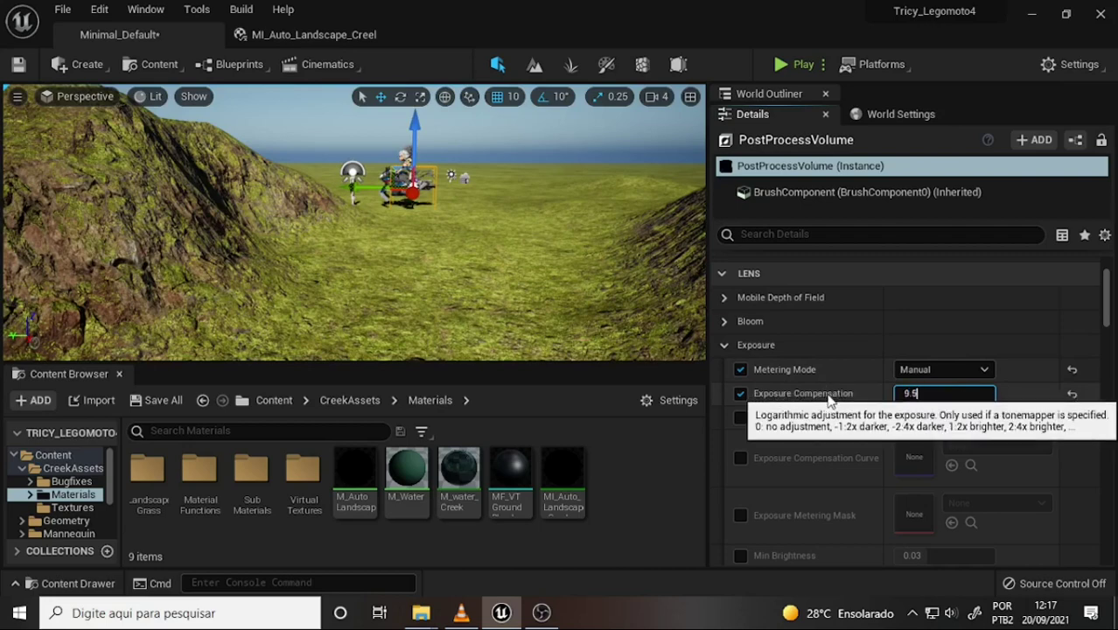
key("Return")
left_click_drag(456, 194, 594, 252)
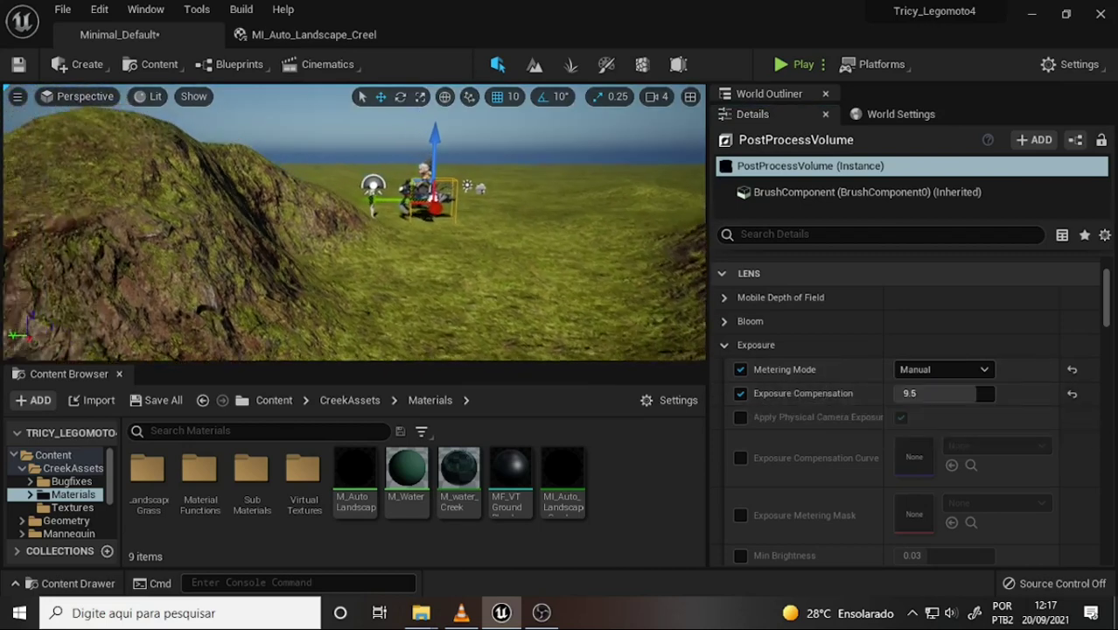
left_click(908, 393)
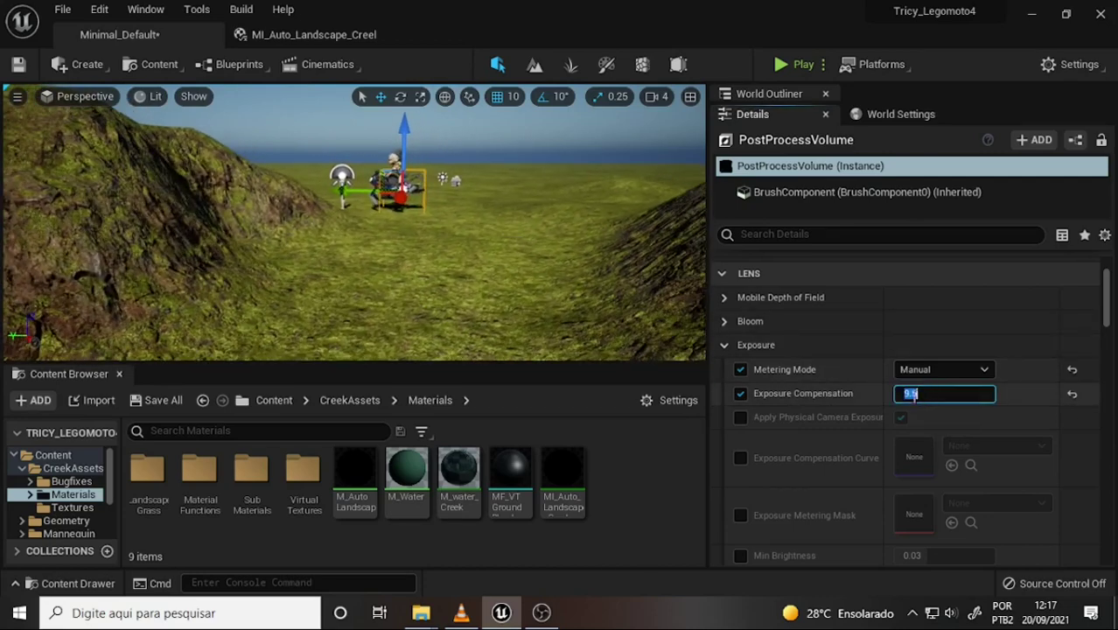
type("10")
key("Return")
left_click_drag(519, 163, 560, 147)
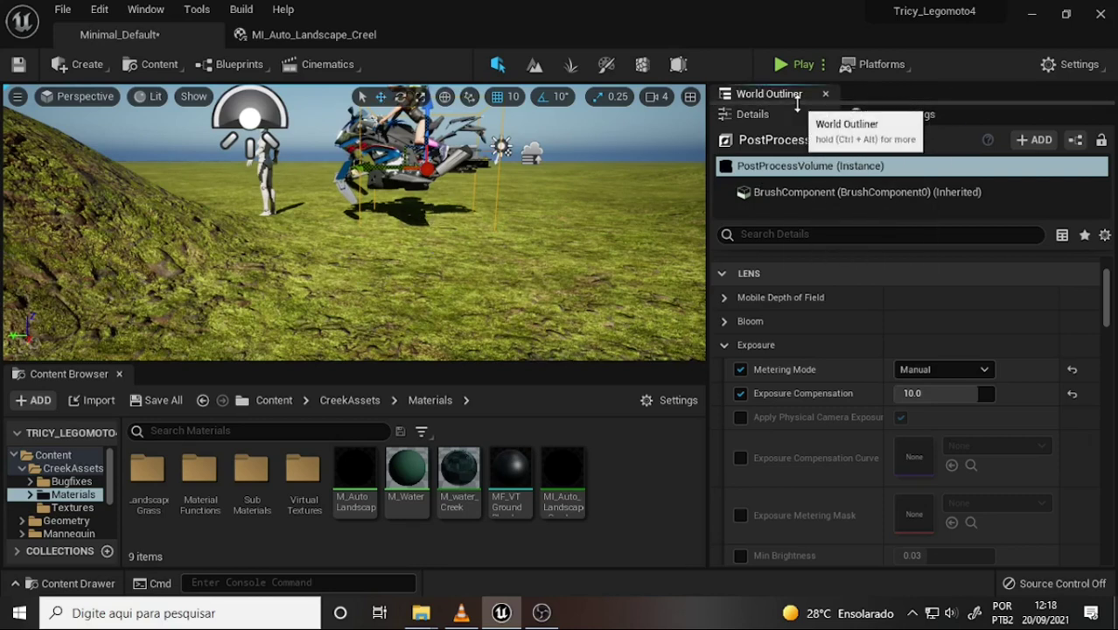
- Dock the World Outliner with the Details panel, then split Details into its own panel
left_click_drag(798, 103, 823, 112)
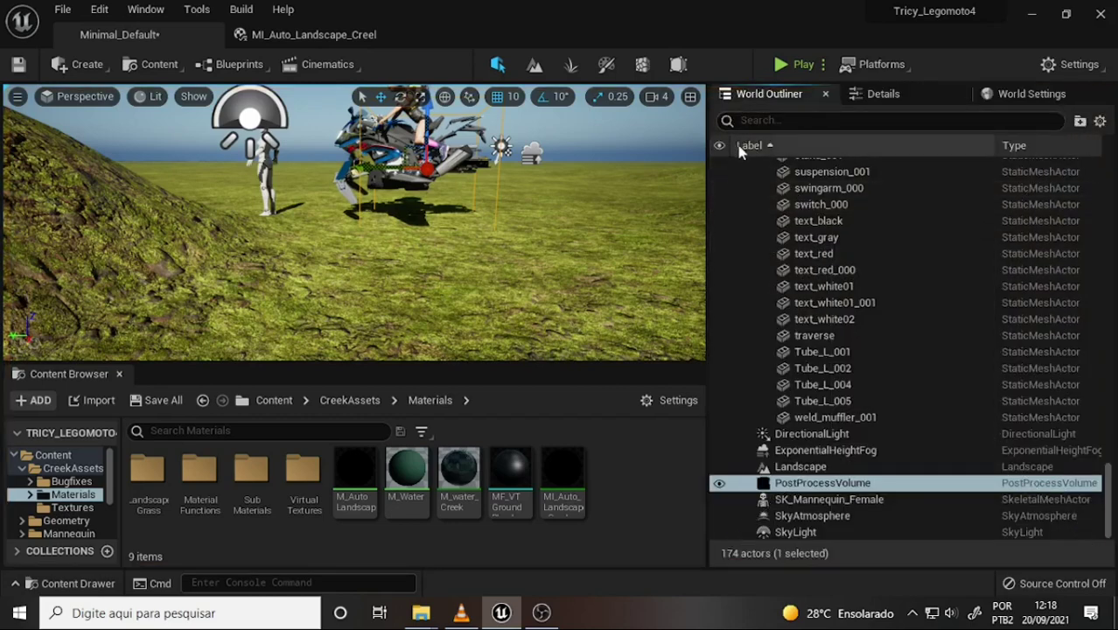
left_click(886, 105)
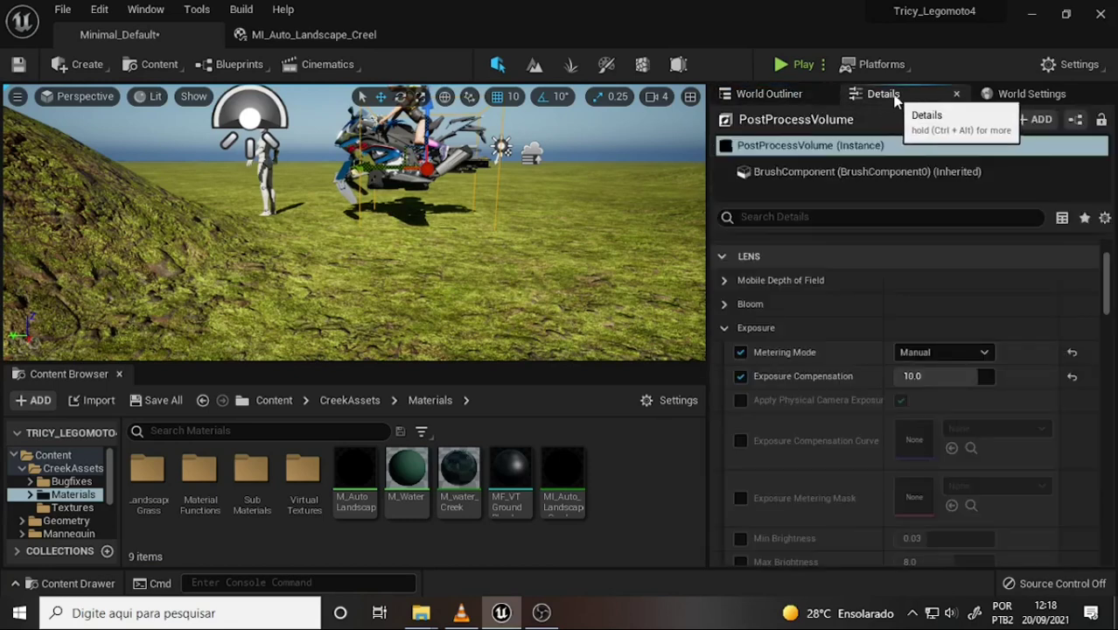
left_click(792, 94)
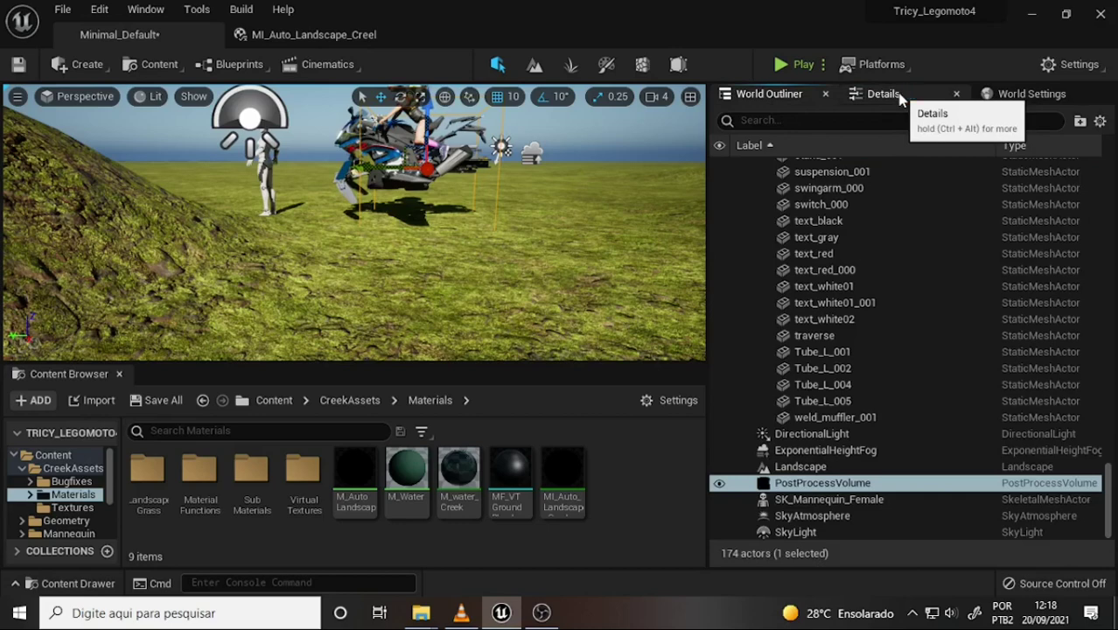
left_click_drag(901, 100, 790, 198)
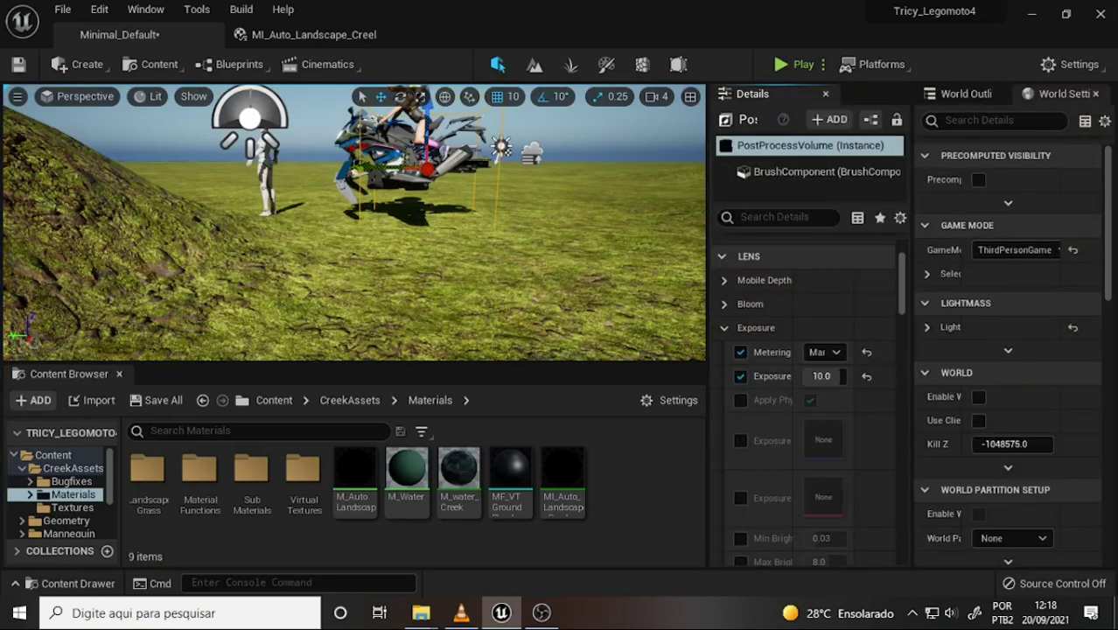
- Restore the Default Editor Layout and widen the side panels
left_click(145, 8)
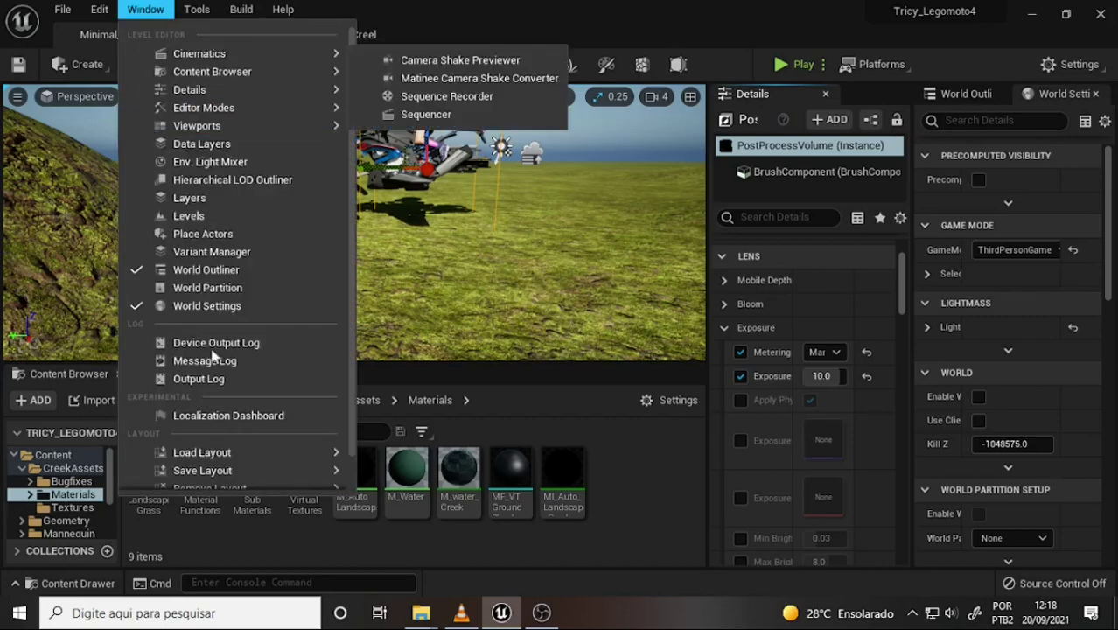
scroll(238, 424, "down", 1)
mouse_move(238, 418)
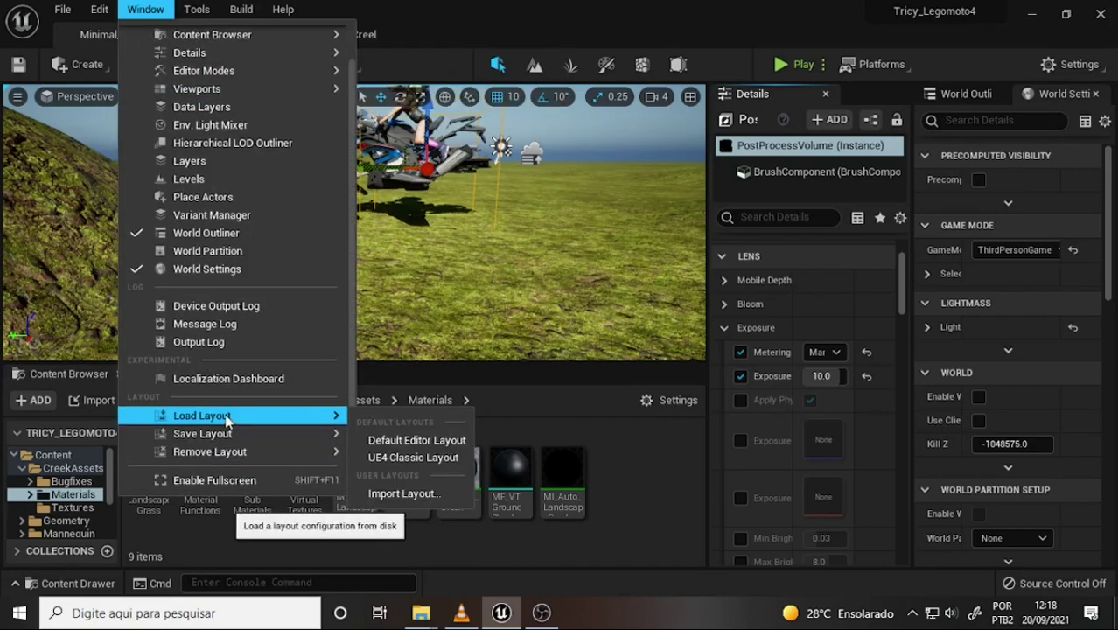
left_click(390, 443)
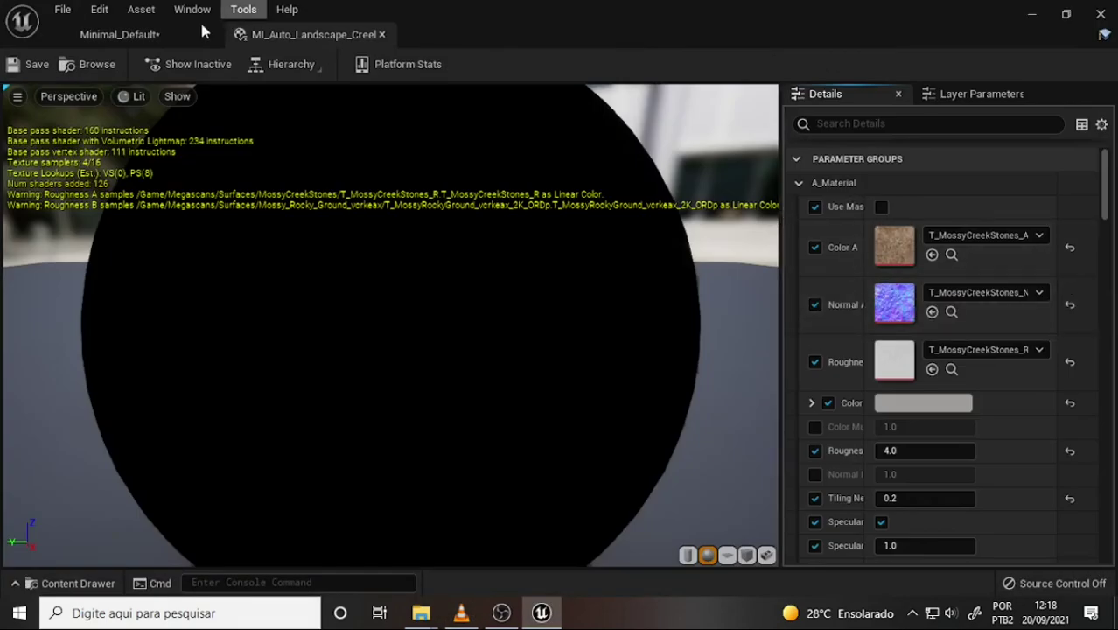
left_click(135, 35)
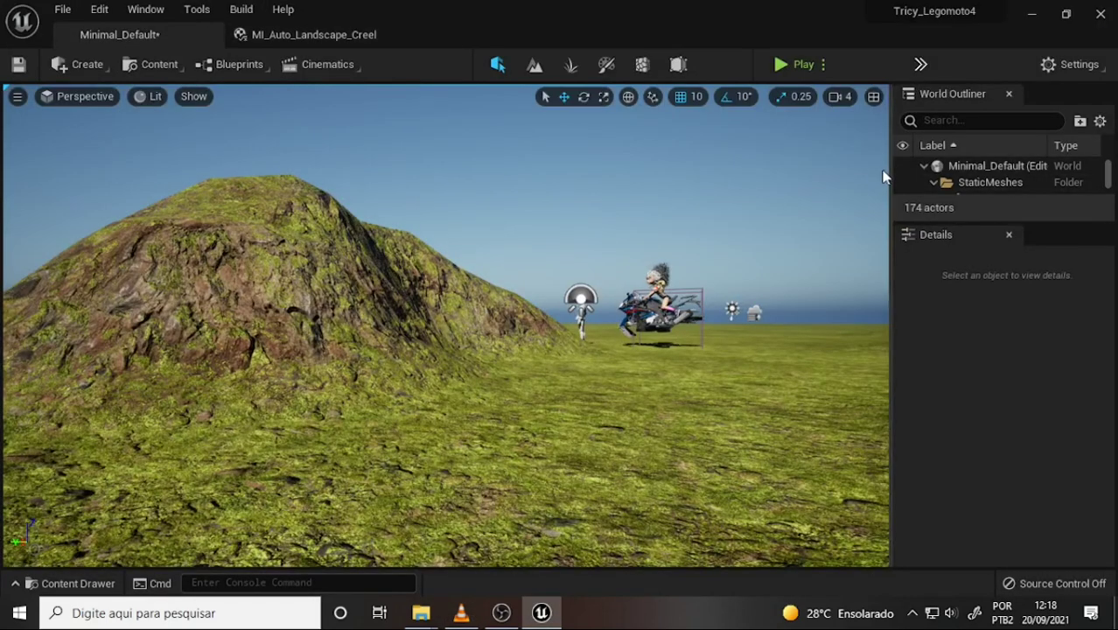
left_click_drag(892, 170, 755, 170)
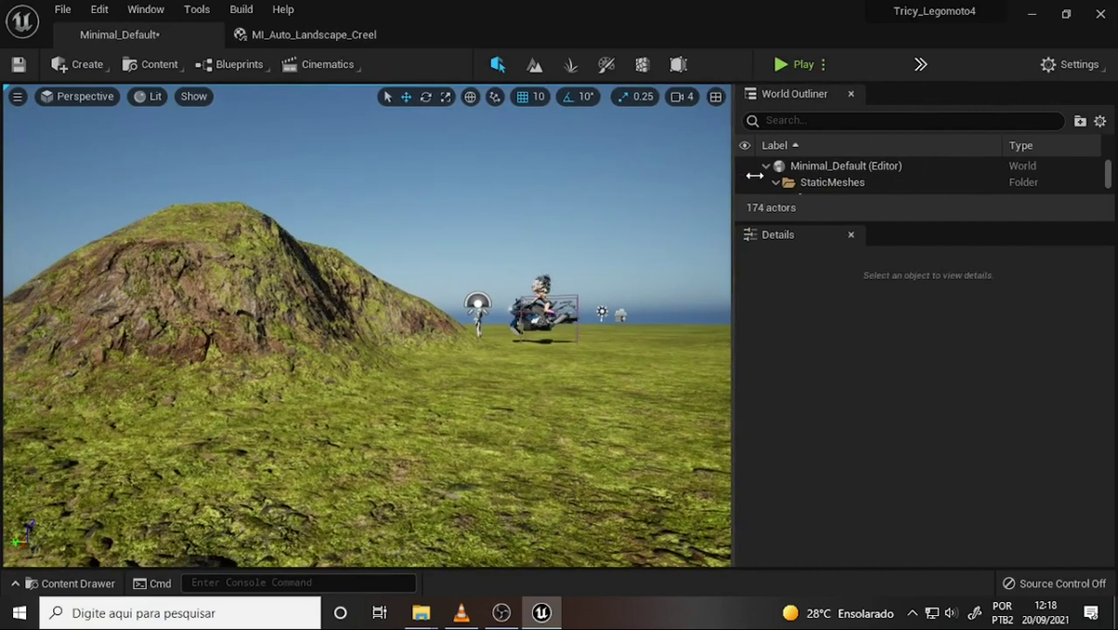
- Open the World Settings panel beside Details and enlarge the actor list
left_click(145, 9)
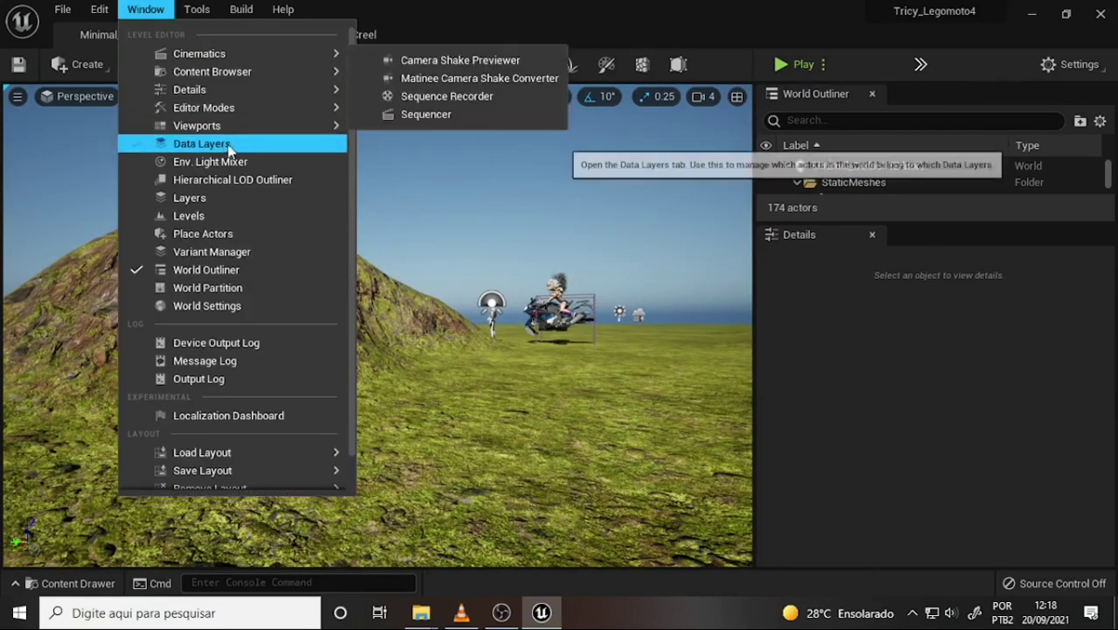
mouse_move(220, 131)
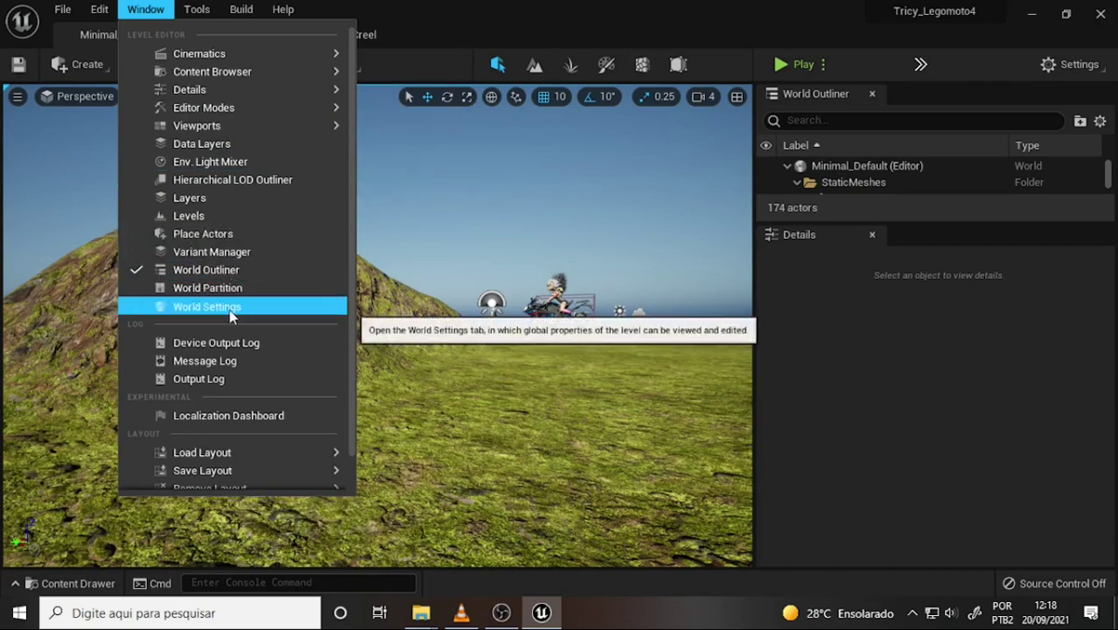
left_click(262, 305)
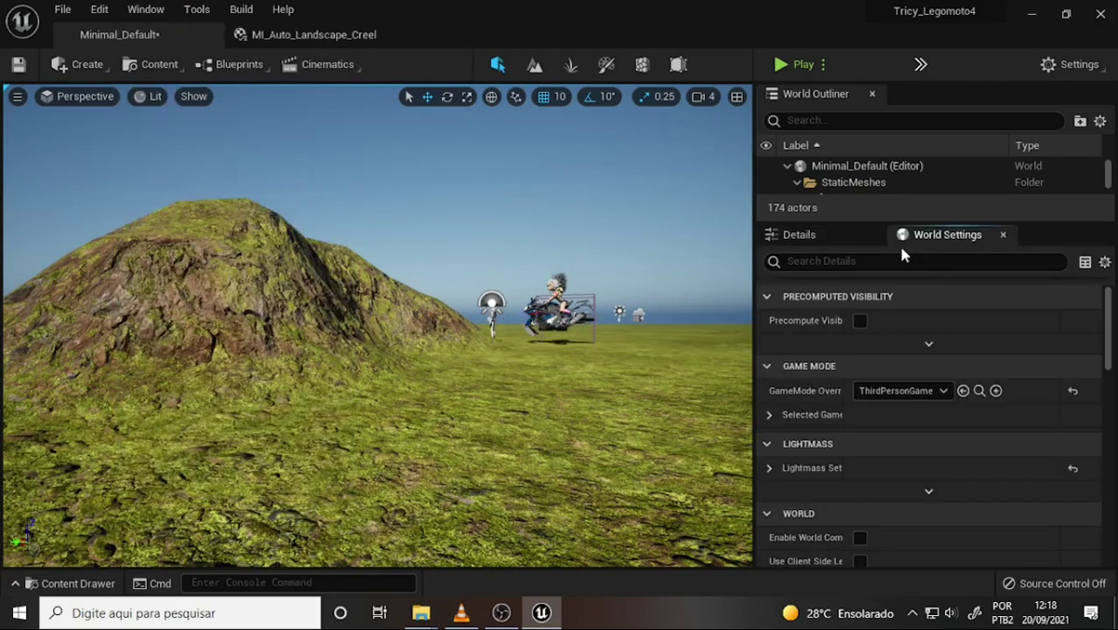
left_click(828, 232)
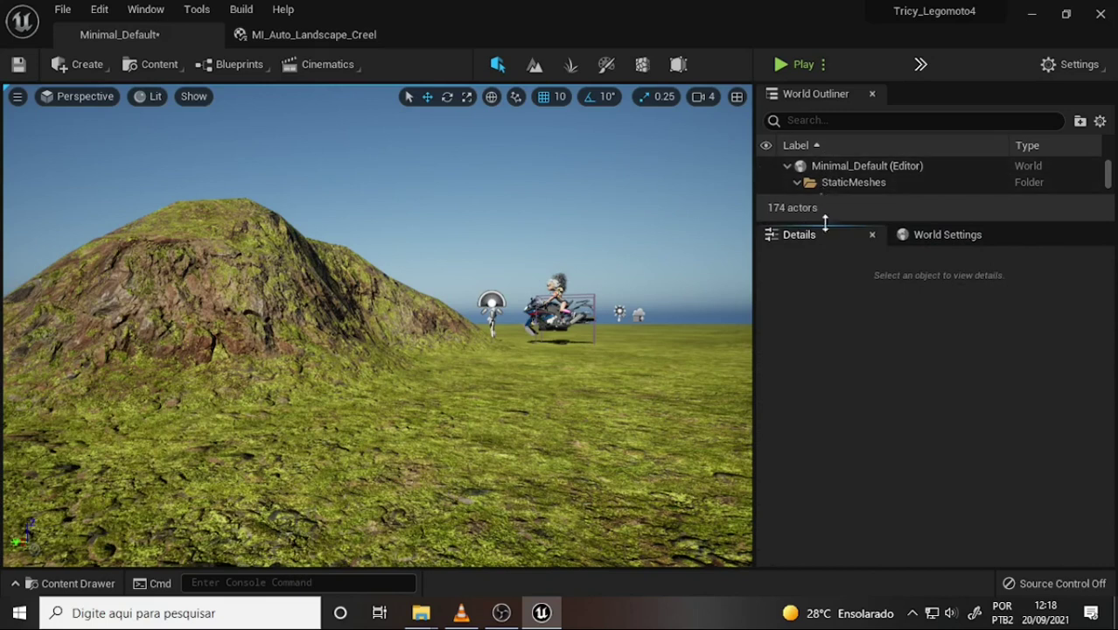
left_click_drag(828, 221, 837, 242)
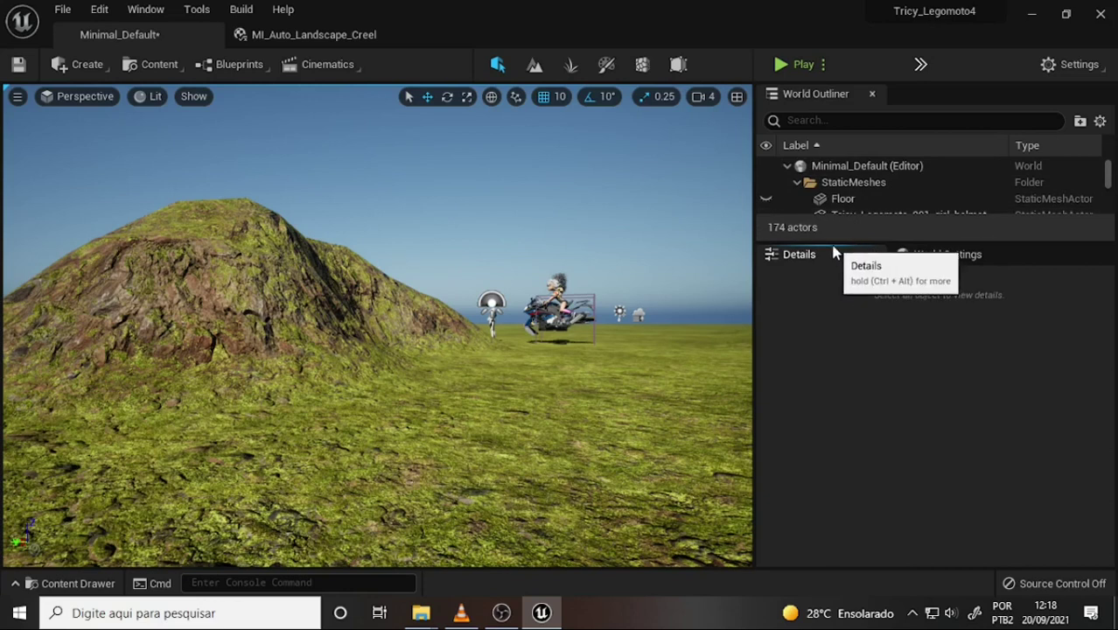
- Enlarge the actor list, show World Settings, and select the SkyLight
left_click_drag(831, 238, 837, 323)
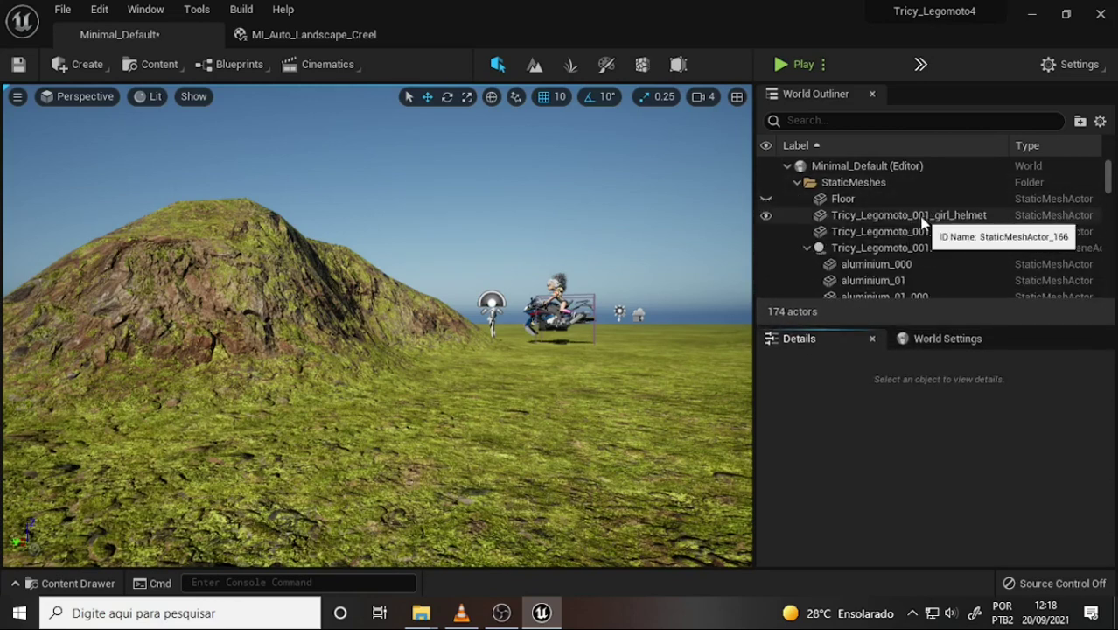
left_click(941, 341)
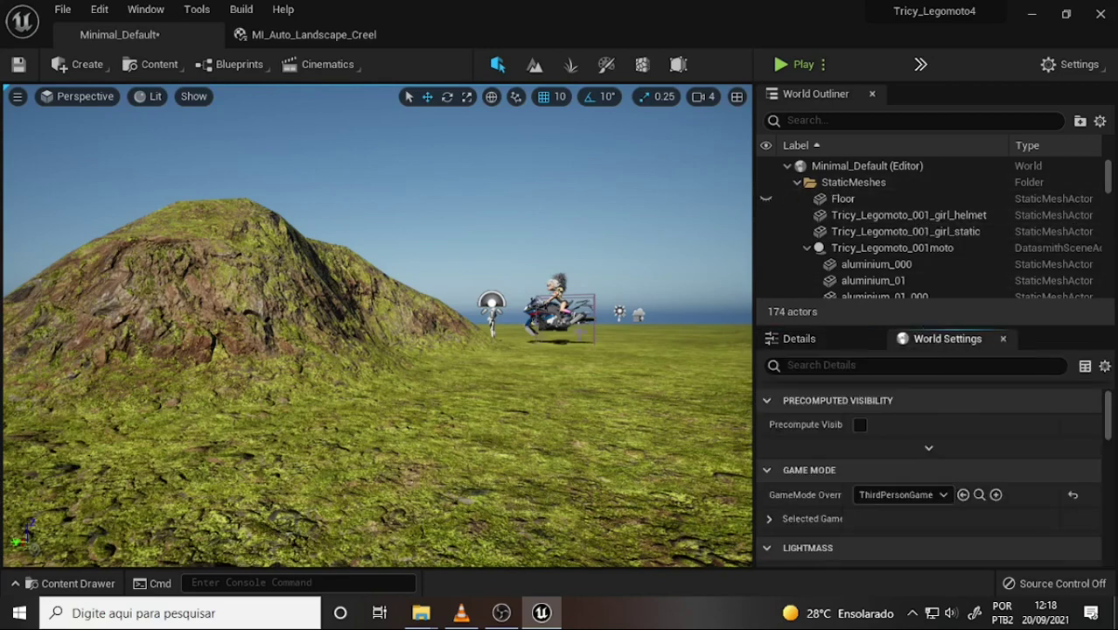
key("Right")
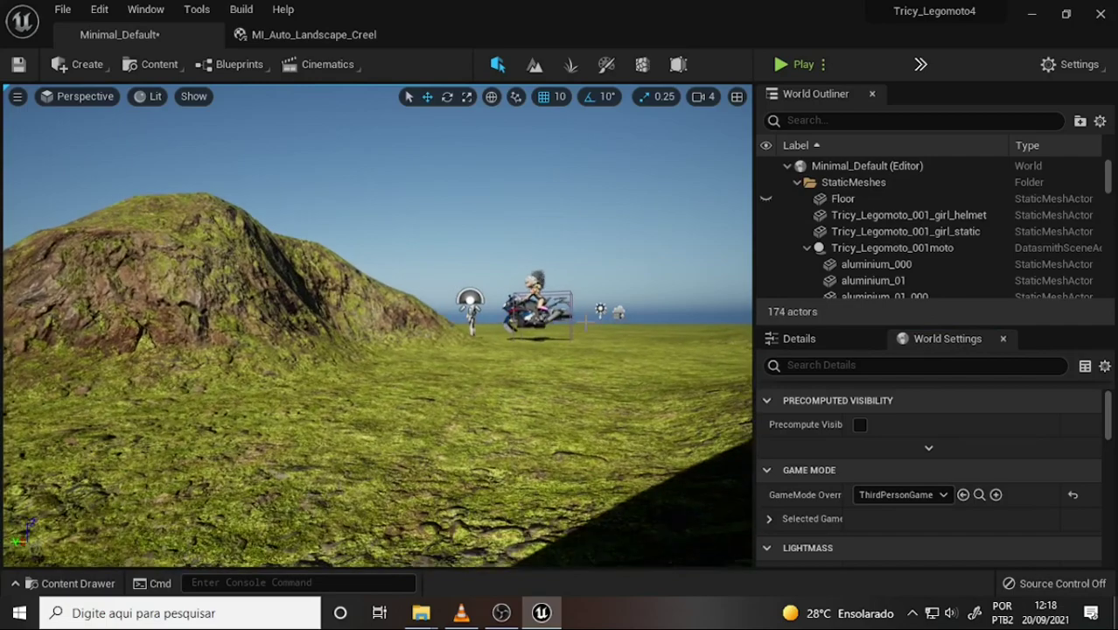
key("Up")
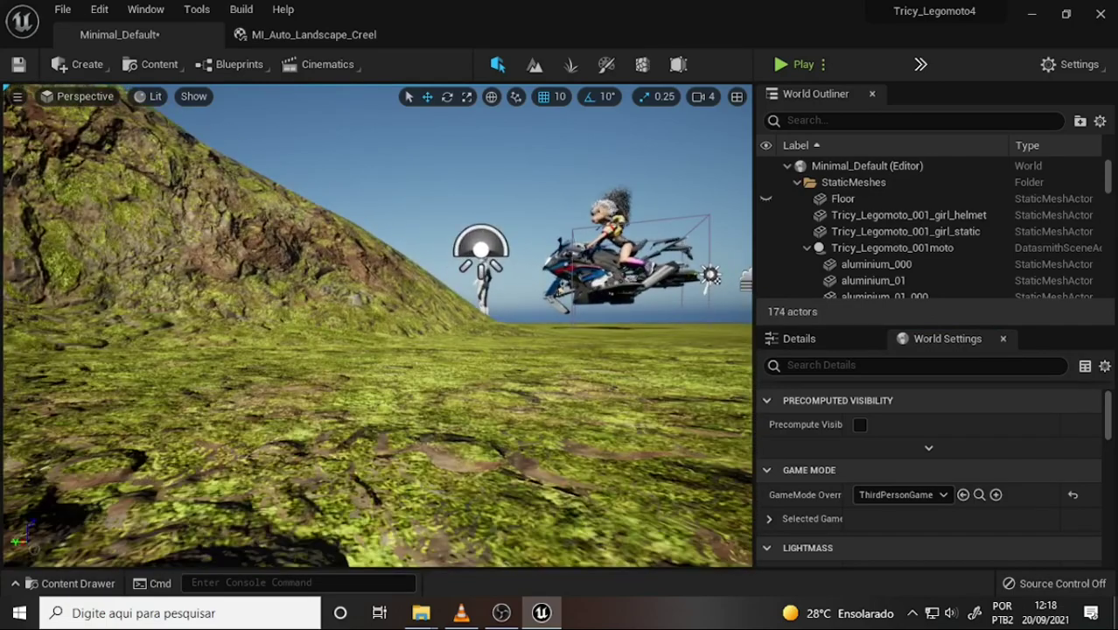
left_click(480, 250)
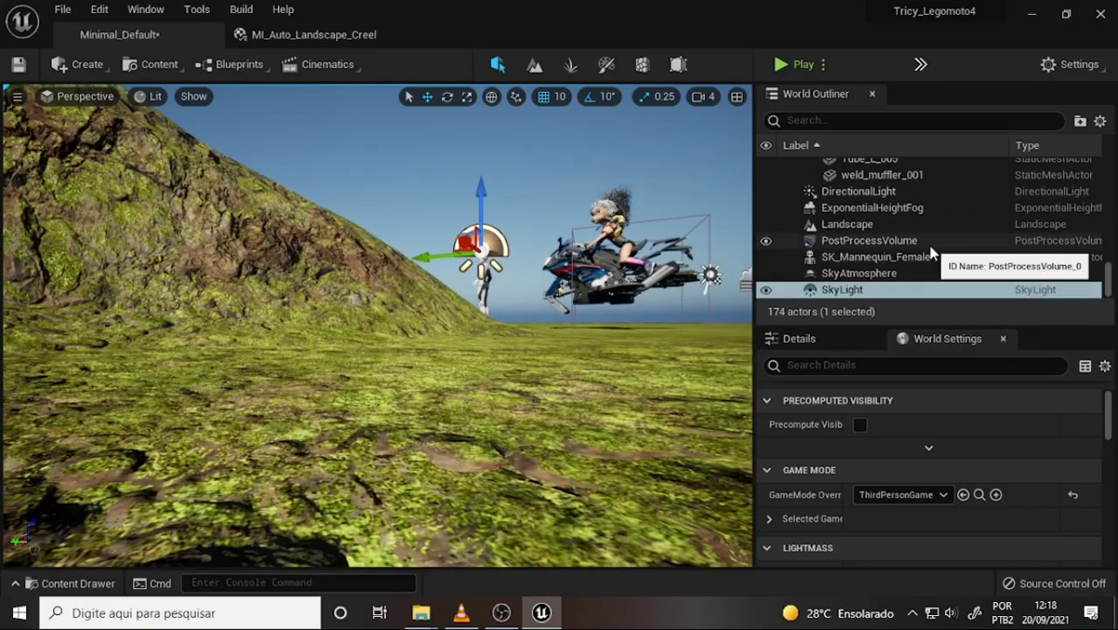
- Fly the camera around to frame the mannequin and motorbike on the grass
key("Left")
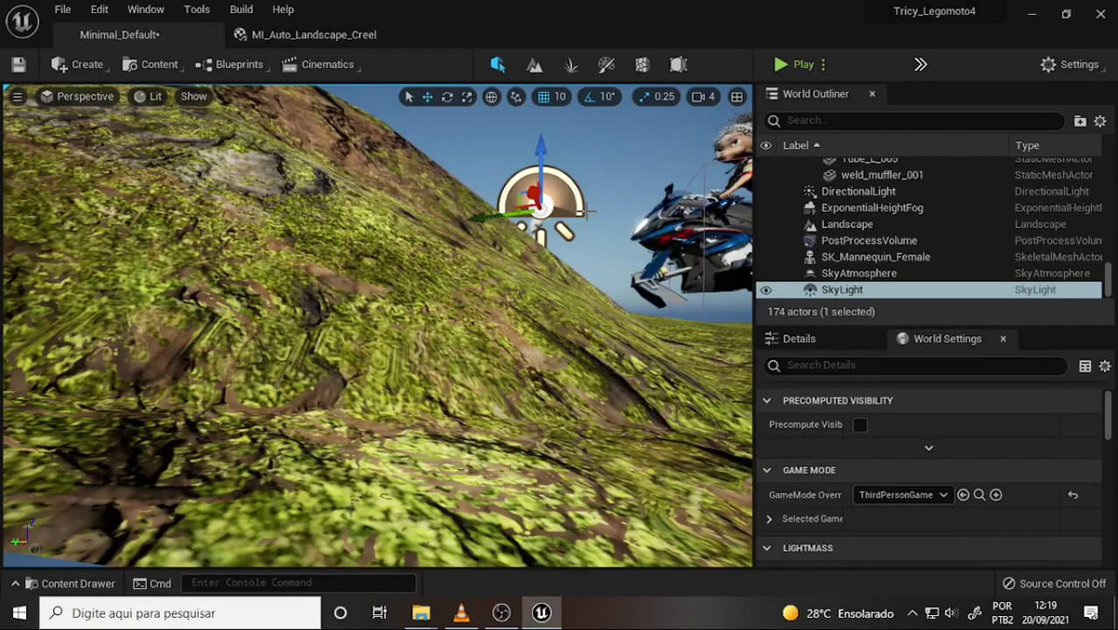
key("Down")
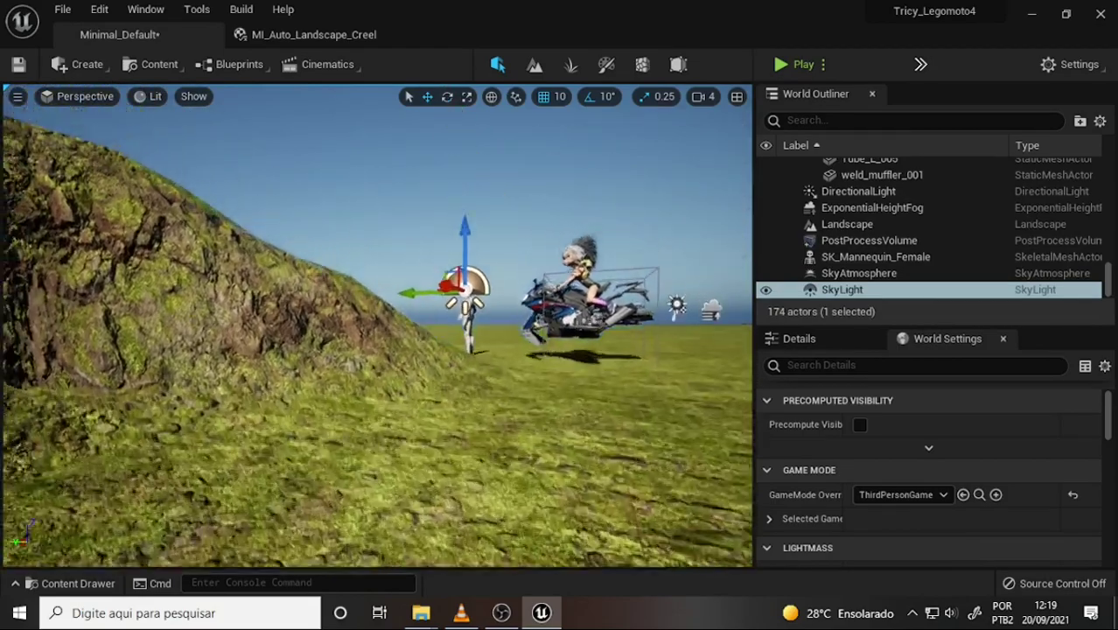
right_click_drag(527, 281, 527, 281)
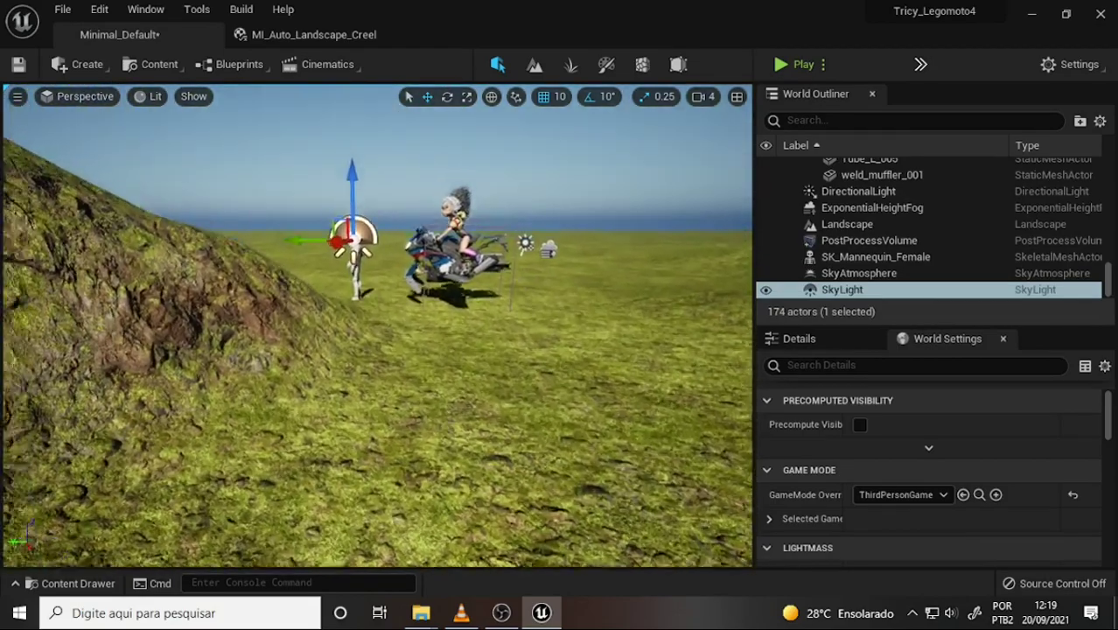
key("Up")
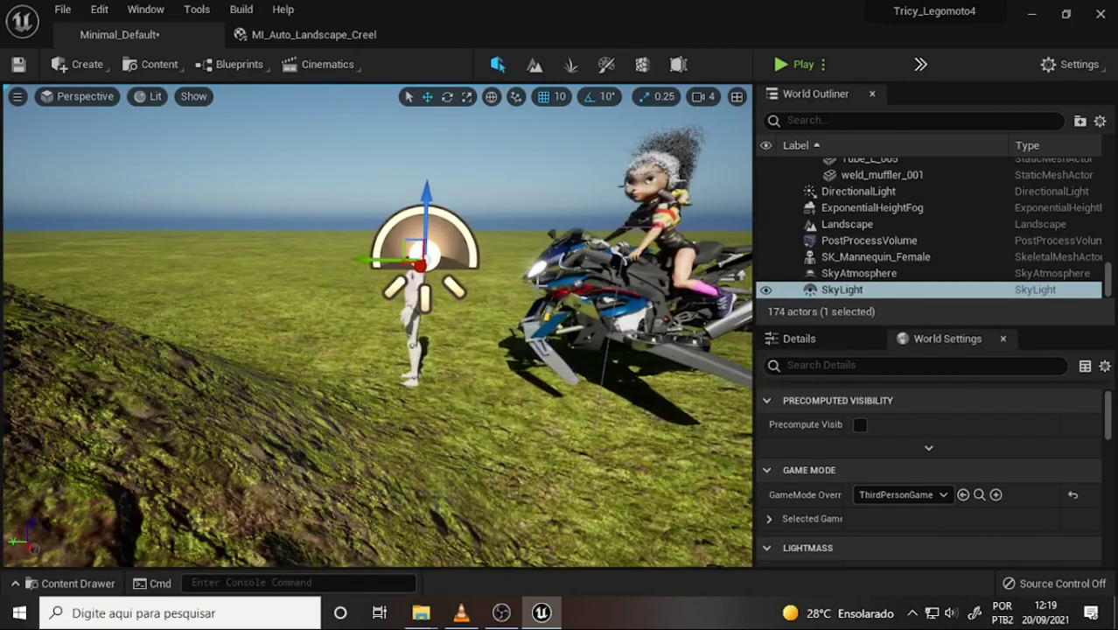
right_click_drag(531, 274, 532, 274)
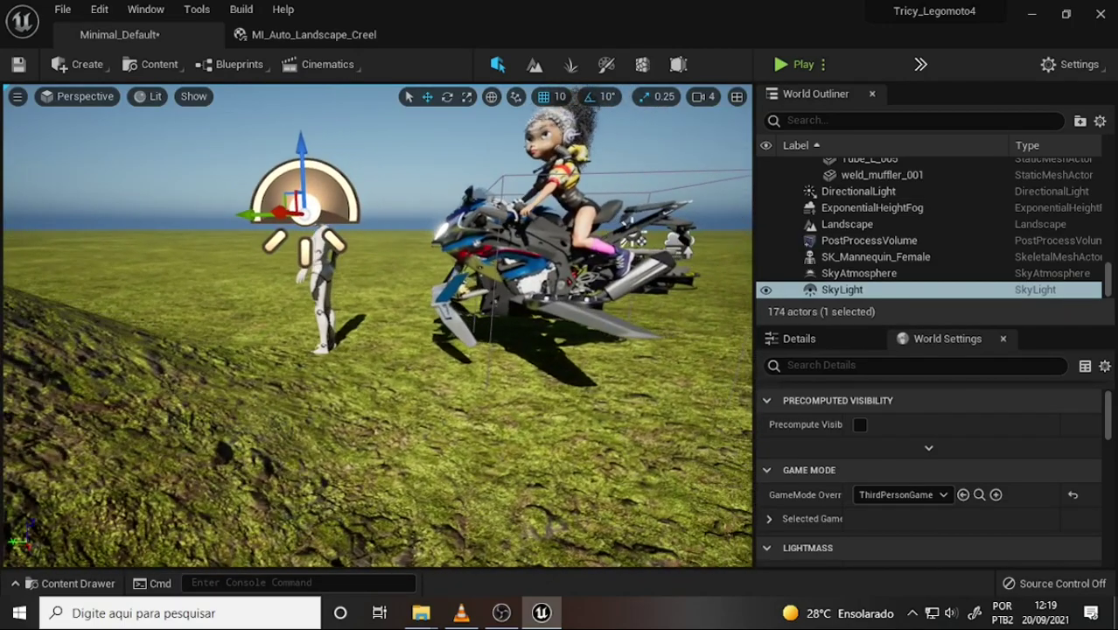
right_click_drag(529, 355, 479, 346)
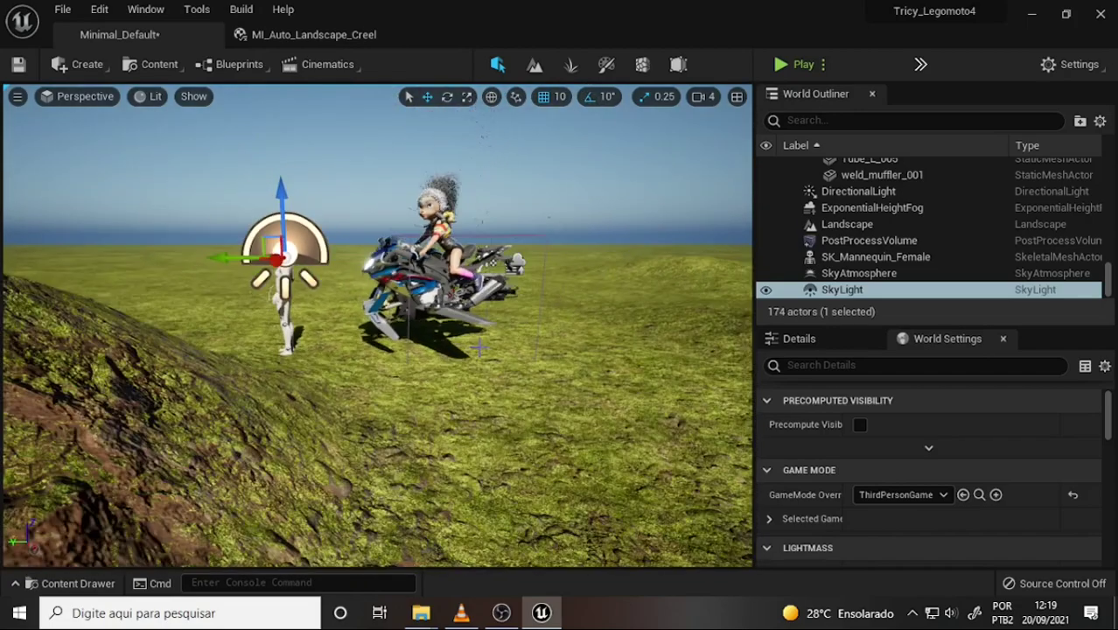
- Add a Volumetric Cloud to the level from Create > Visual Effects
left_click(81, 64)
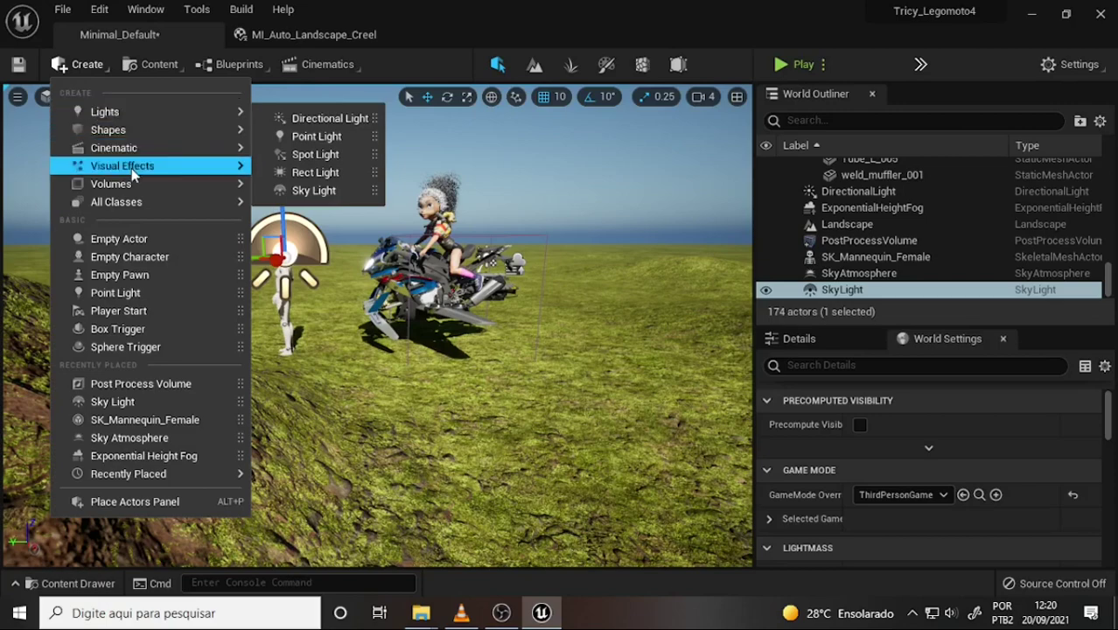
mouse_move(131, 168)
left_click(332, 210)
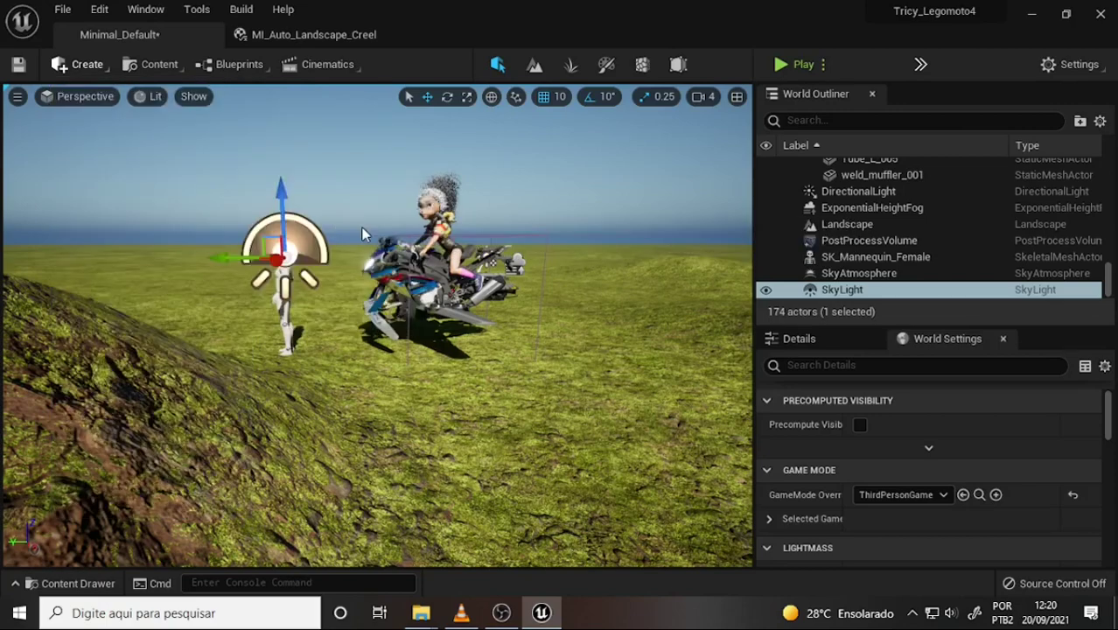
- Raise the viewport camera speed to 8 and fly up into the sky to inspect the clouds
right_click_drag(652, 274, 652, 276)
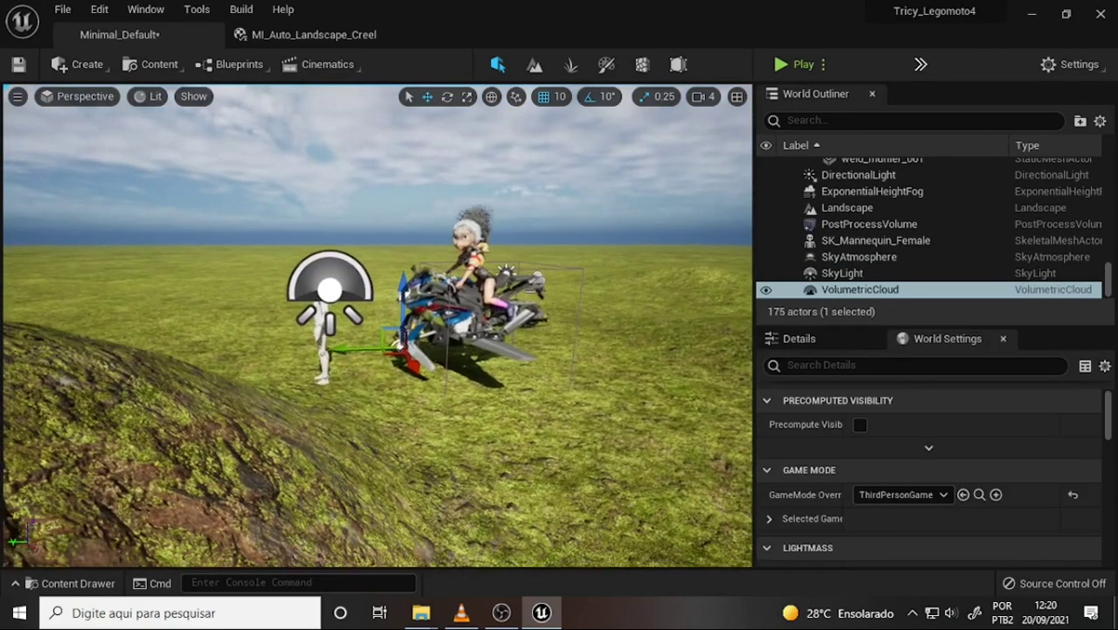
left_click(711, 98)
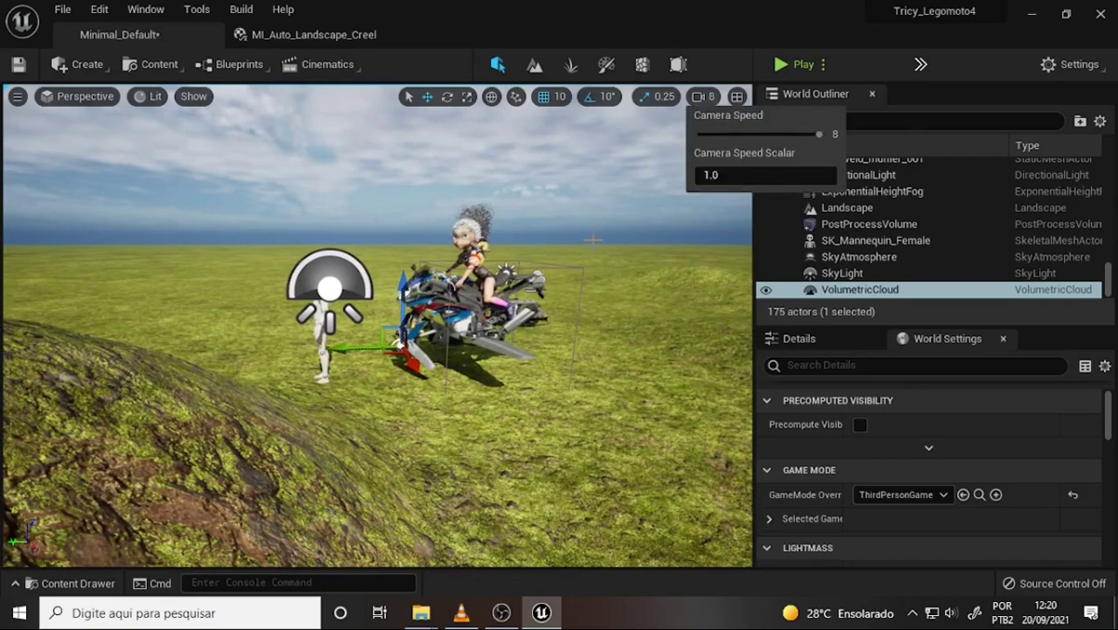
right_click_drag(593, 239, 593, 239)
key("e")
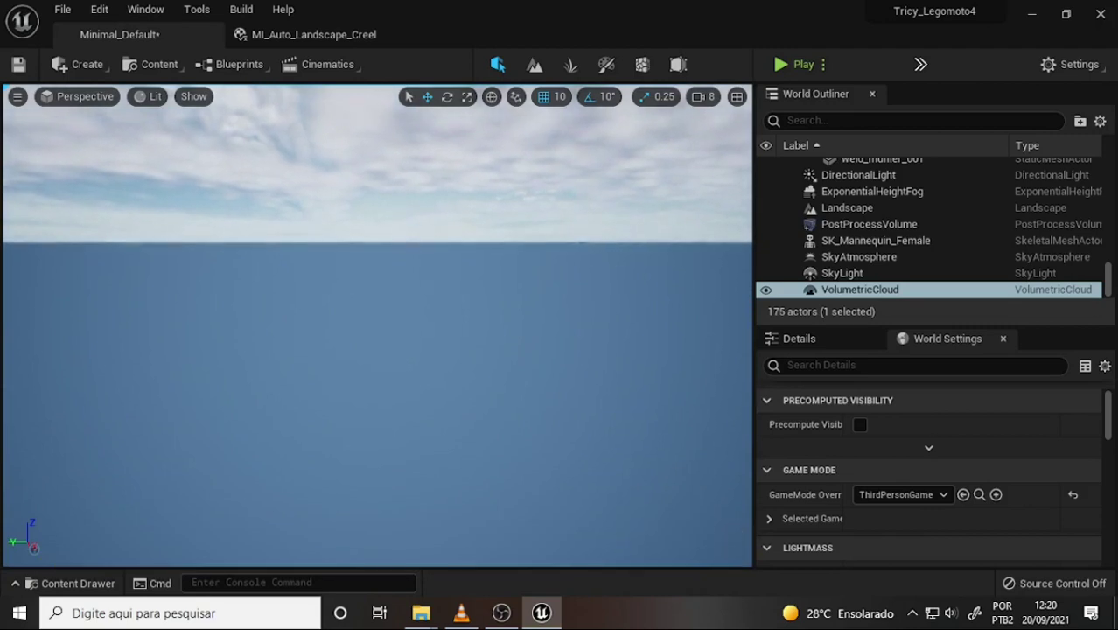
right_click_drag(497, 351, 486, 333)
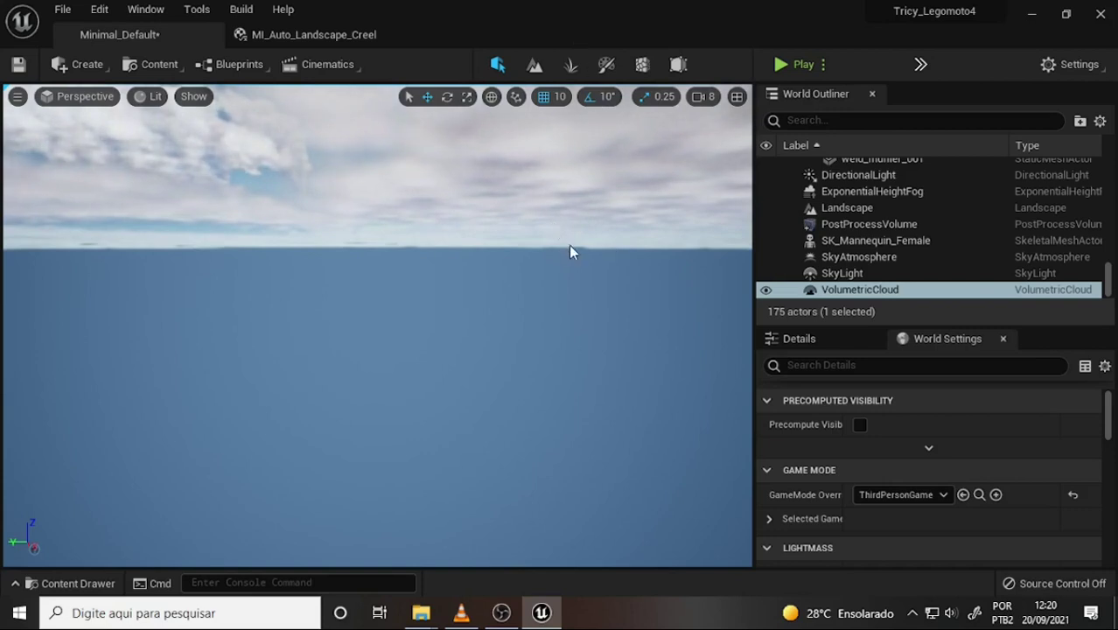
scroll(897, 242, "up", 4)
- Find the Floor actor at the top of the World Outliner and focus the viewport on it
scroll(894, 242, "up", 4)
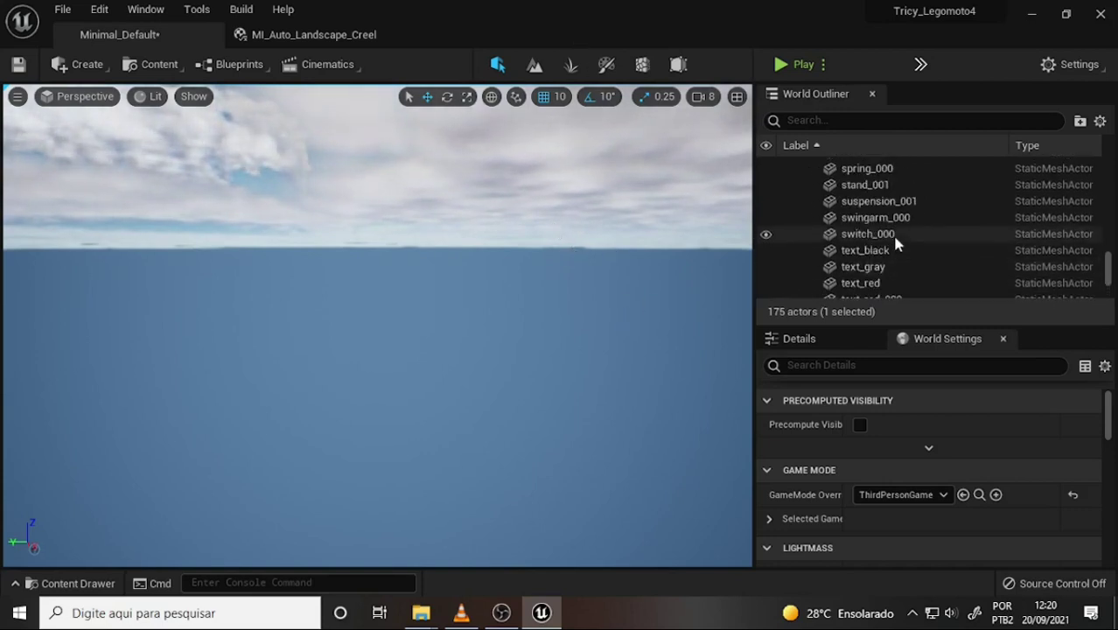
scroll(894, 242, "up", 4)
scroll(894, 238, "up", 3)
scroll(892, 235, "up", 3)
scroll(890, 231, "up", 3)
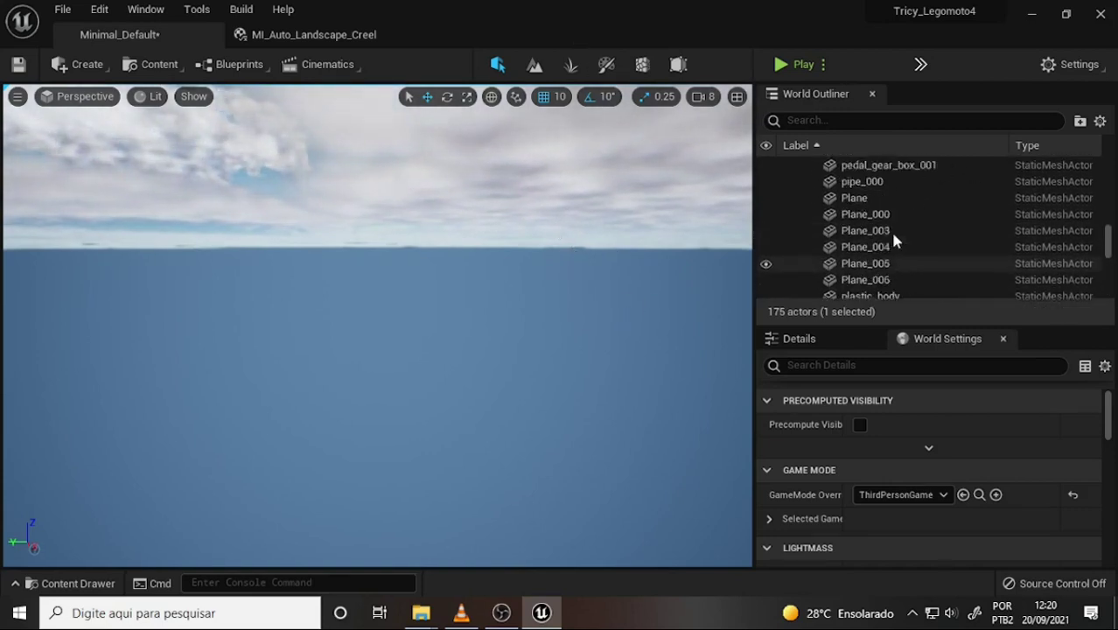
scroll(890, 229, "up", 3)
scroll(890, 226, "up", 3)
scroll(887, 219, "up", 3)
scroll(886, 214, "up", 3)
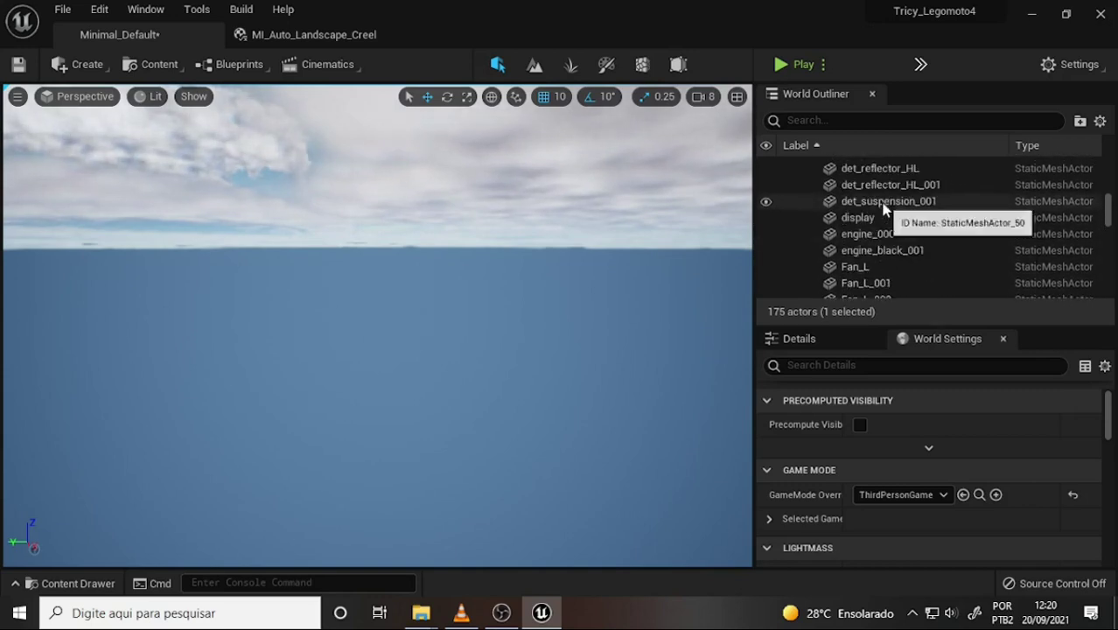
scroll(884, 205, "up", 3)
scroll(882, 203, "up", 3)
scroll(881, 203, "up", 3)
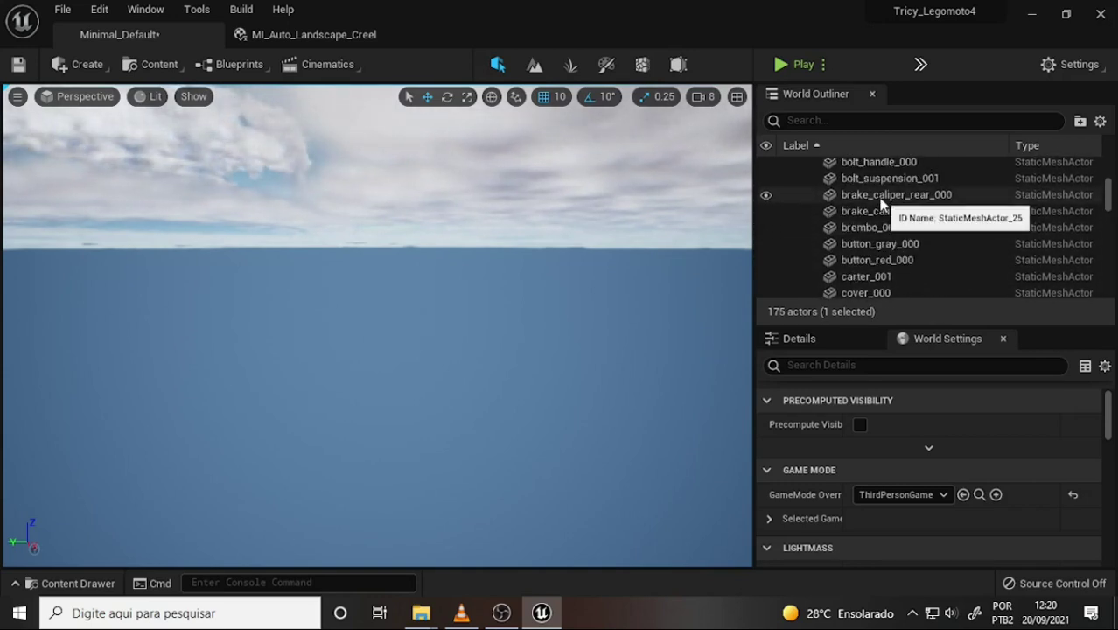
scroll(882, 201, "down", 2)
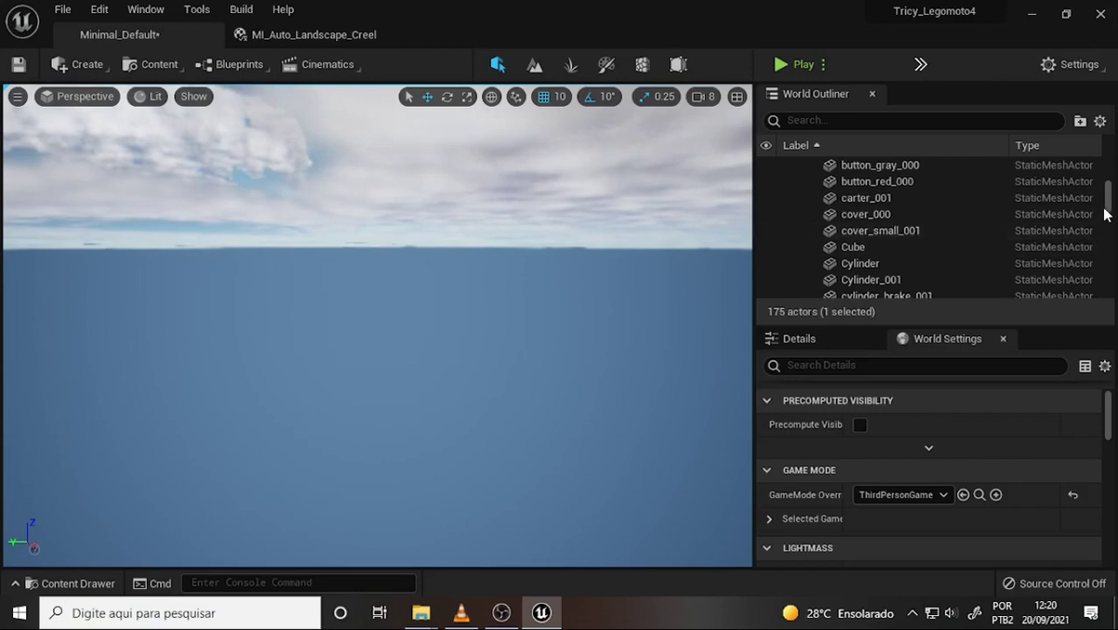
left_click_drag(1105, 214, 1110, 136)
left_click(845, 201)
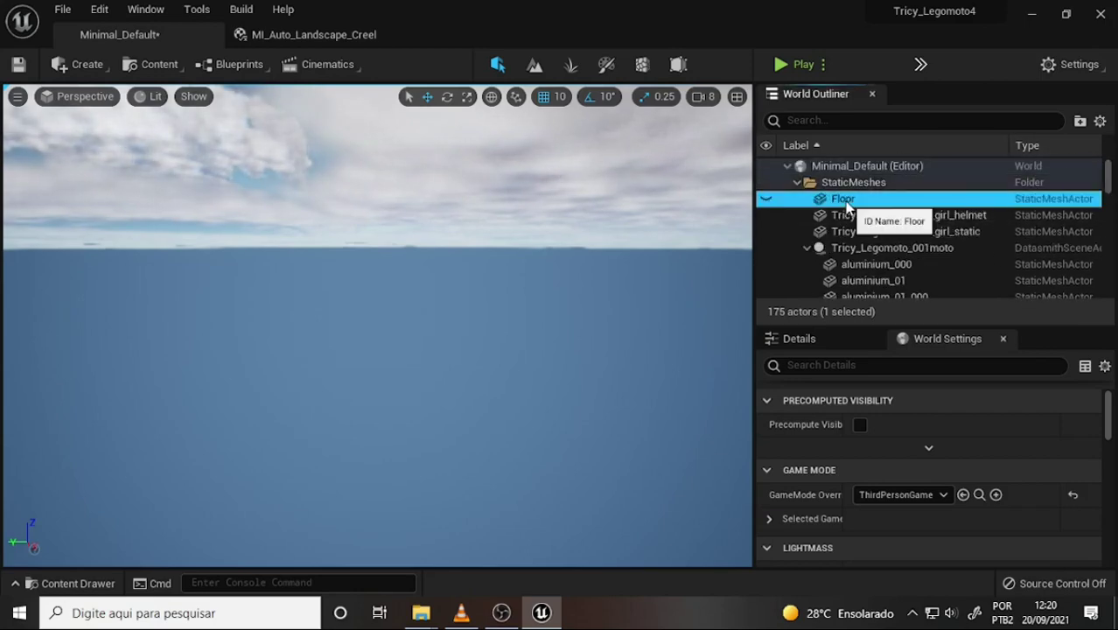
double_click(844, 202)
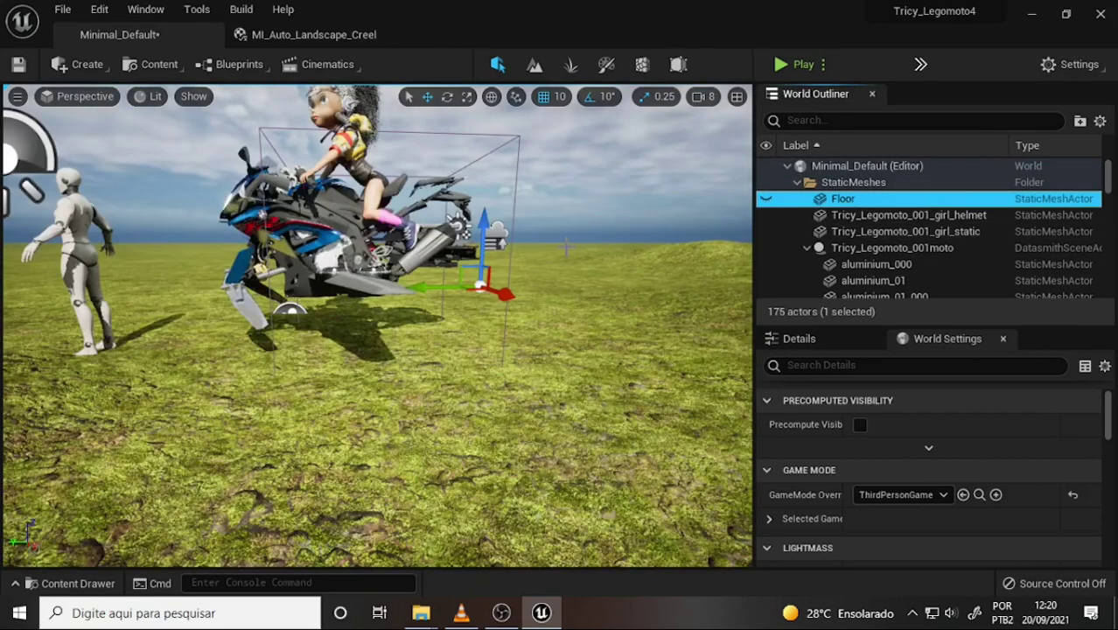
- Lower the viewport camera speed to 4
right_click_drag(376, 323, 376, 324)
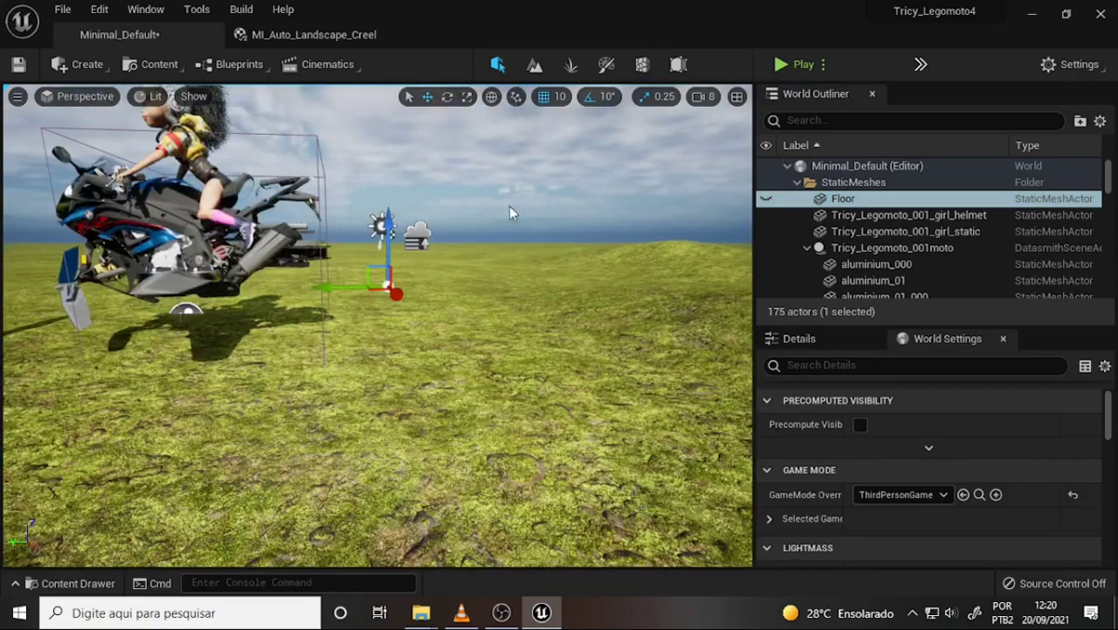
left_click(705, 96)
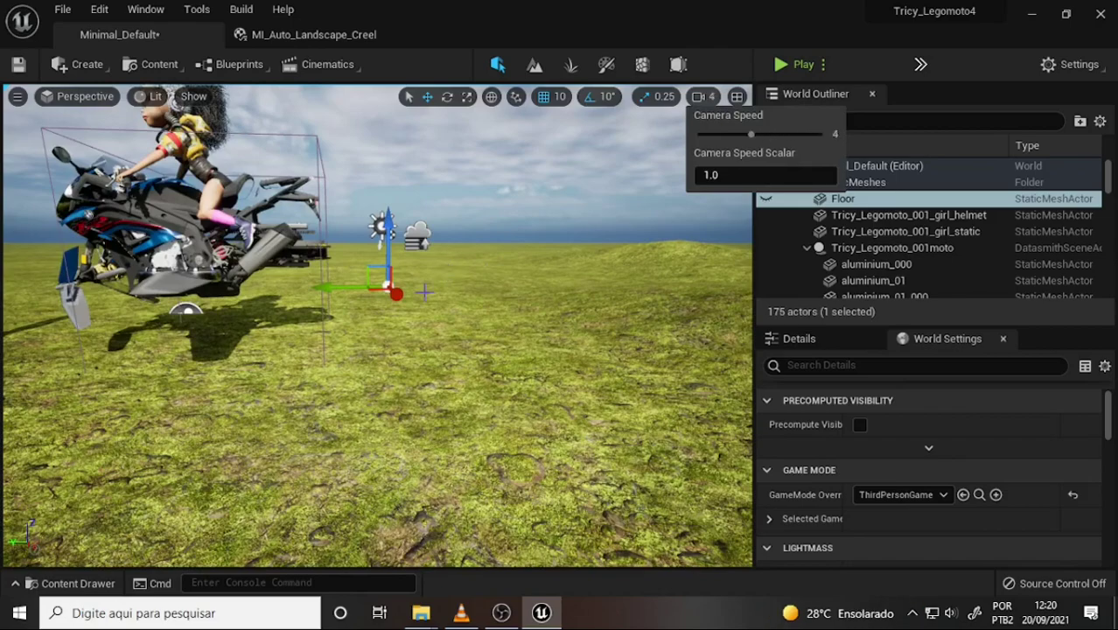
right_click_drag(424, 291, 425, 288)
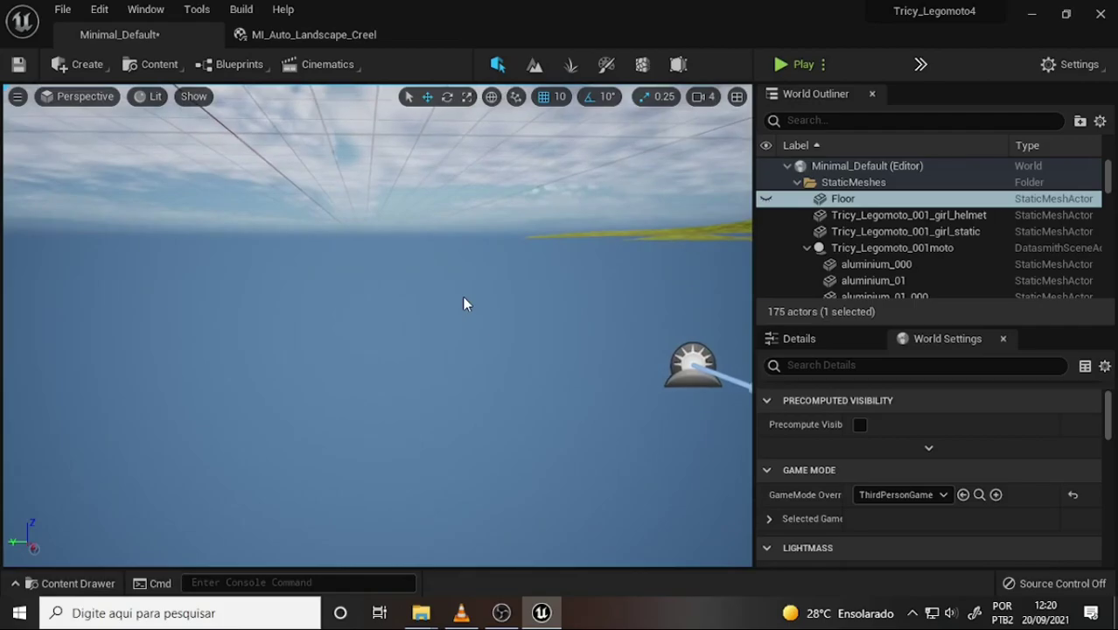
- Fly back above the ground and orbit the motorcycle from the front, beside the grassy hill
key("f")
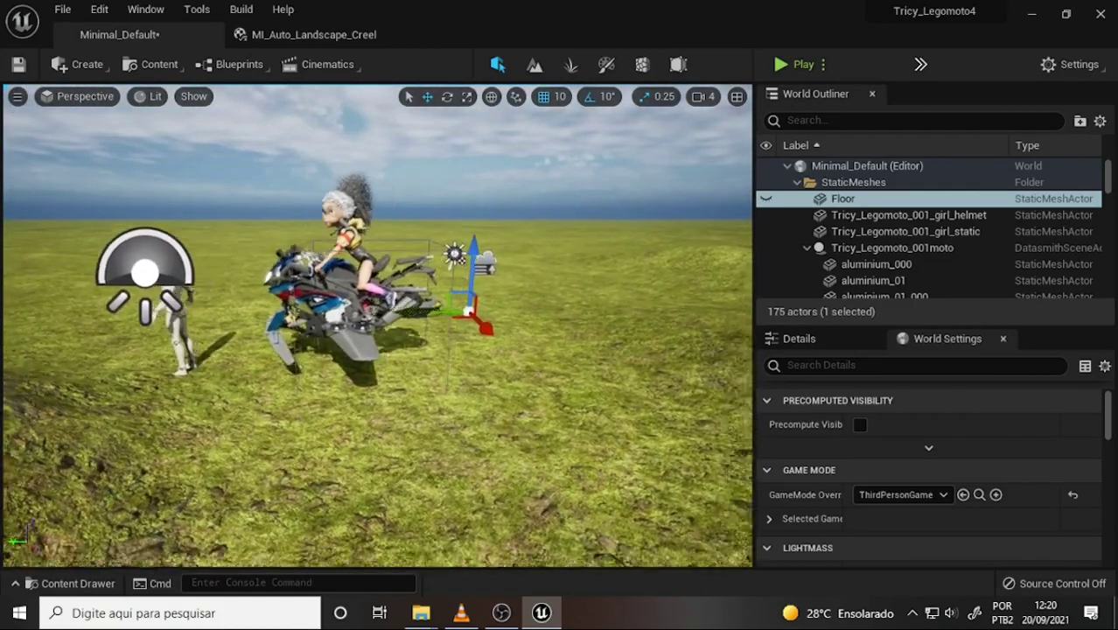
scroll(447, 308, "up", 3)
scroll(608, 215, "up", 2)
scroll(608, 215, "down", 2)
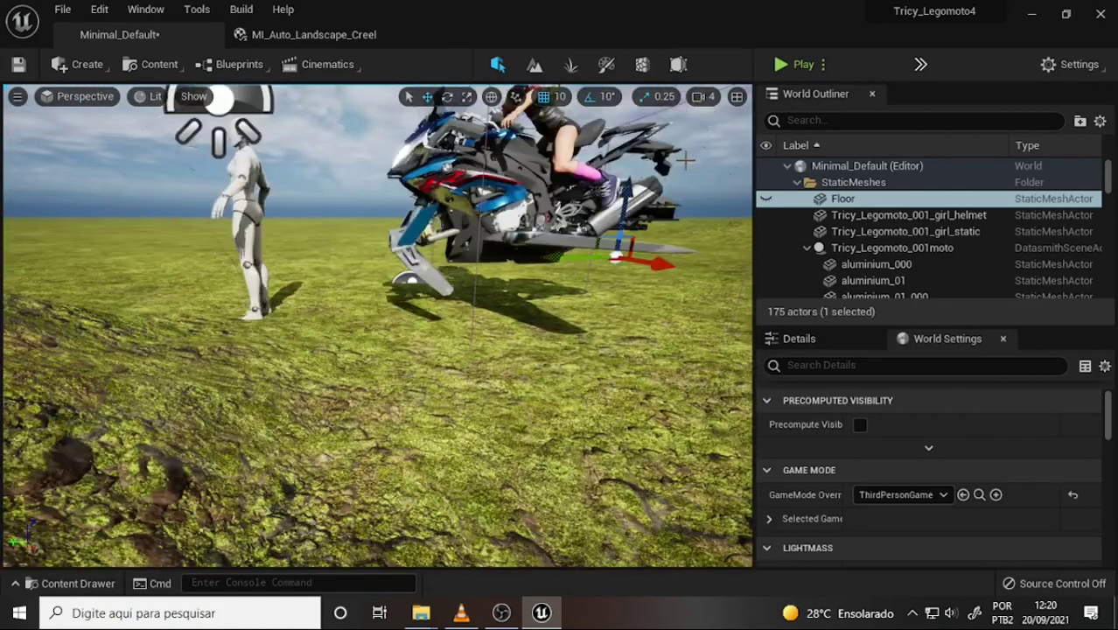
scroll(545, 214, "down", 3)
right_click_drag(544, 214, 554, 220)
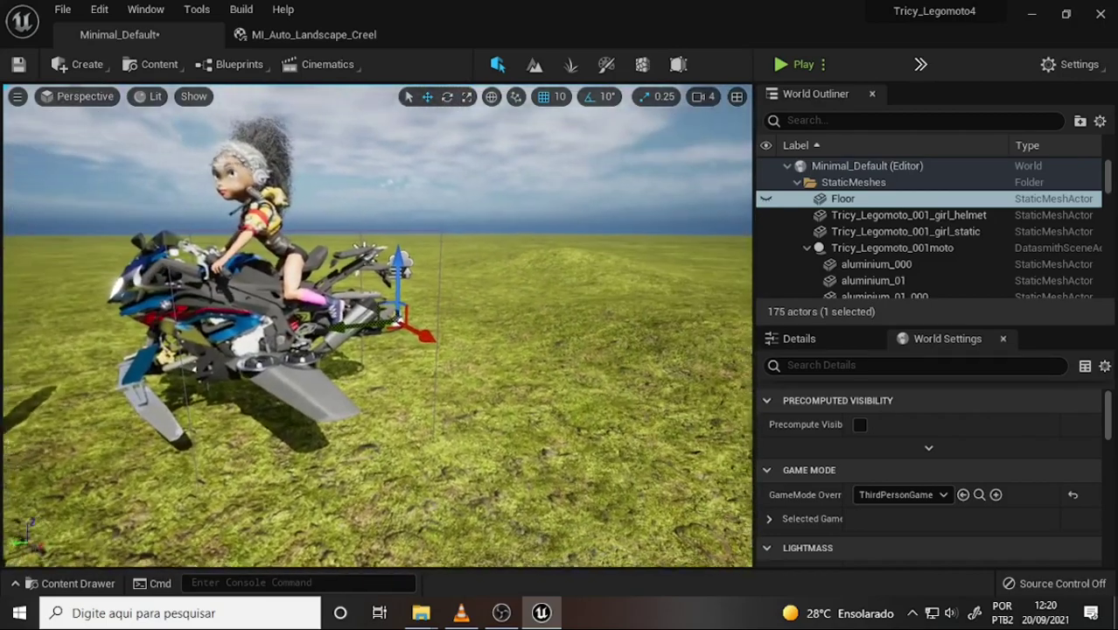
scroll(552, 219, "down", 2)
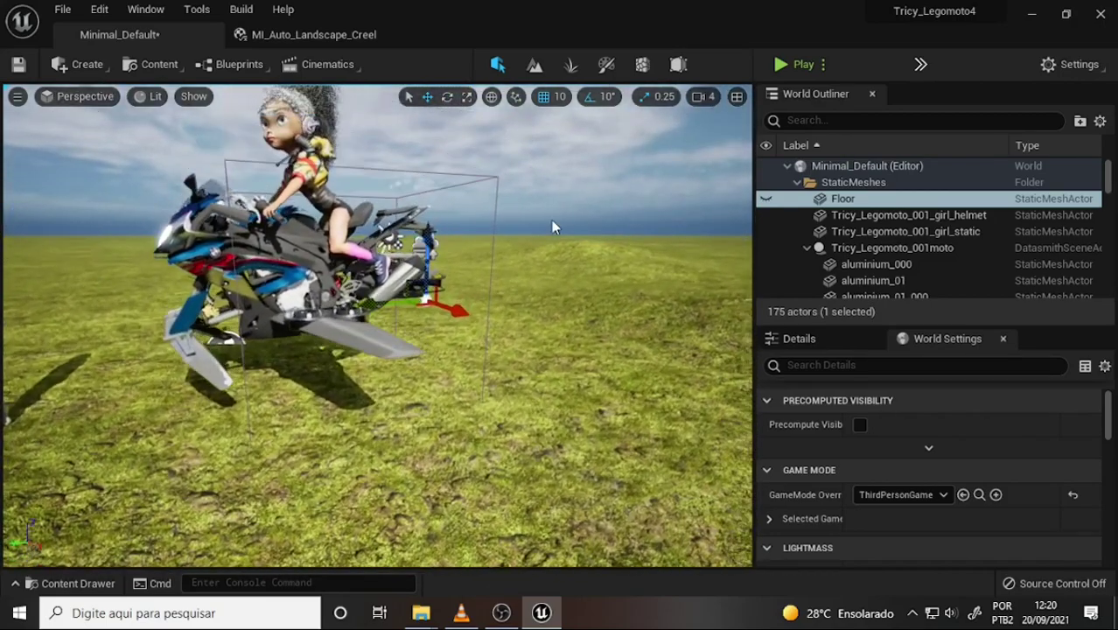
scroll(547, 218, "down", 2)
right_click_drag(552, 219, 499, 228)
mouse_move(478, 267)
right_mouse_down()
mouse_move(562, 241)
mouse_move(512, 258)
right_mouse_up()
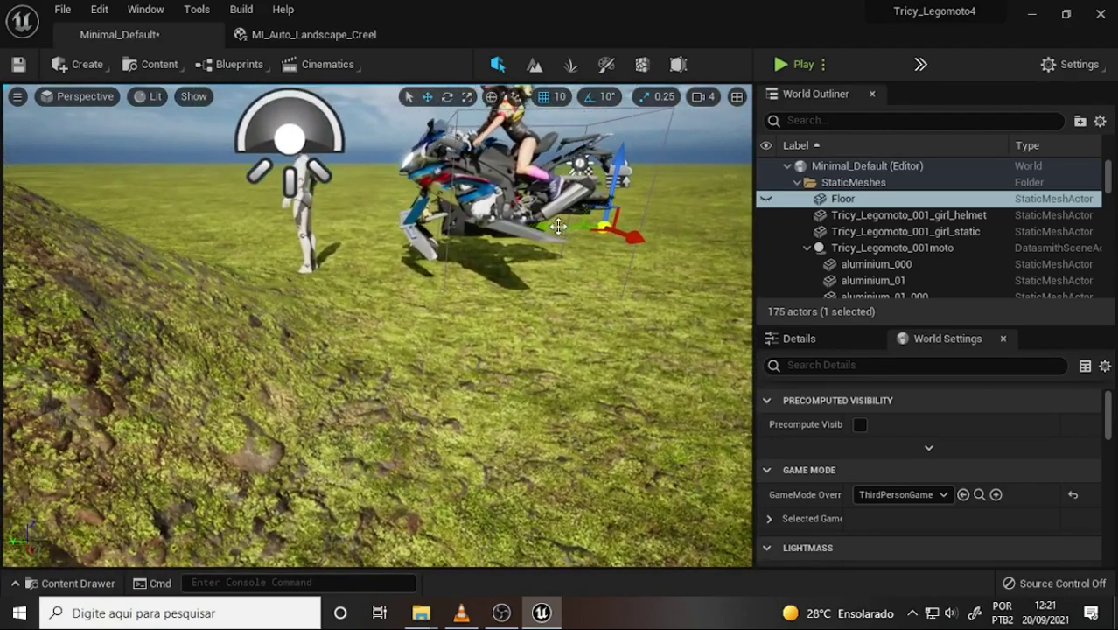
left_click(502, 612)
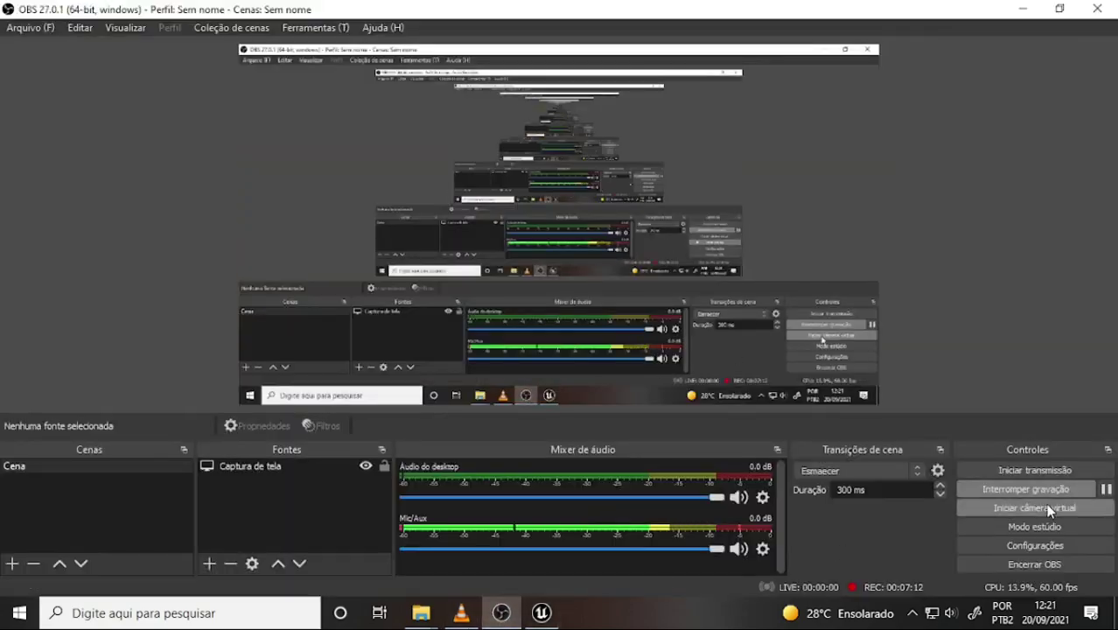
left_click(542, 612)
scroll(487, 315, "down", 4)
- Pull back over the hill, lower the camera toward the terrain and face the right-hand hill
scroll(487, 315, "down", 3)
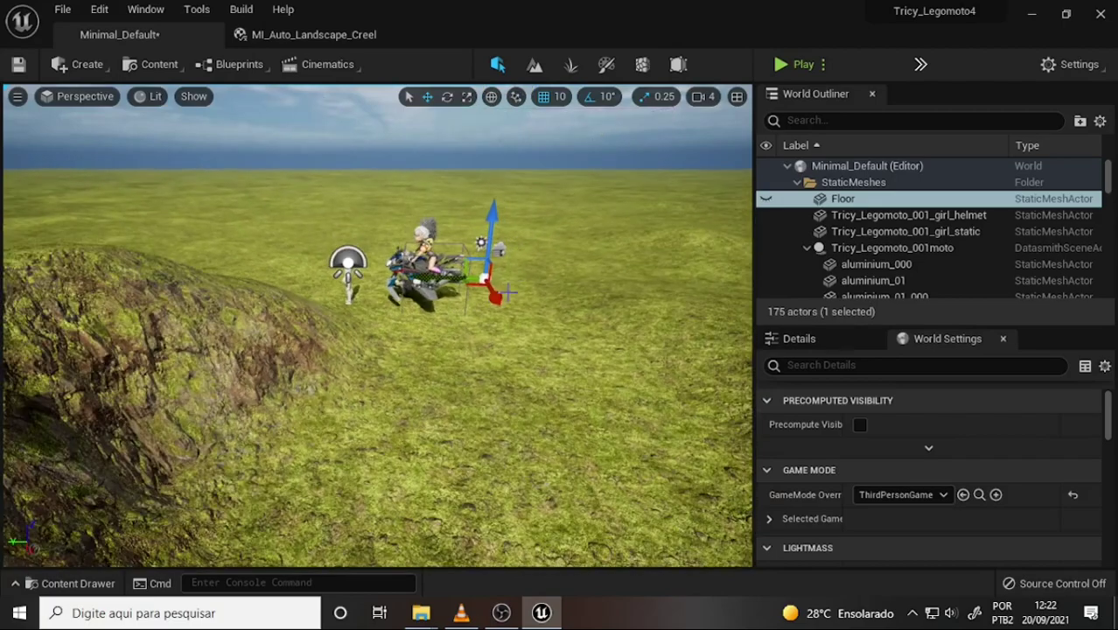
mouse_move(487, 315)
right_mouse_down()
mouse_move(488, 337)
mouse_move(543, 368)
right_mouse_up()
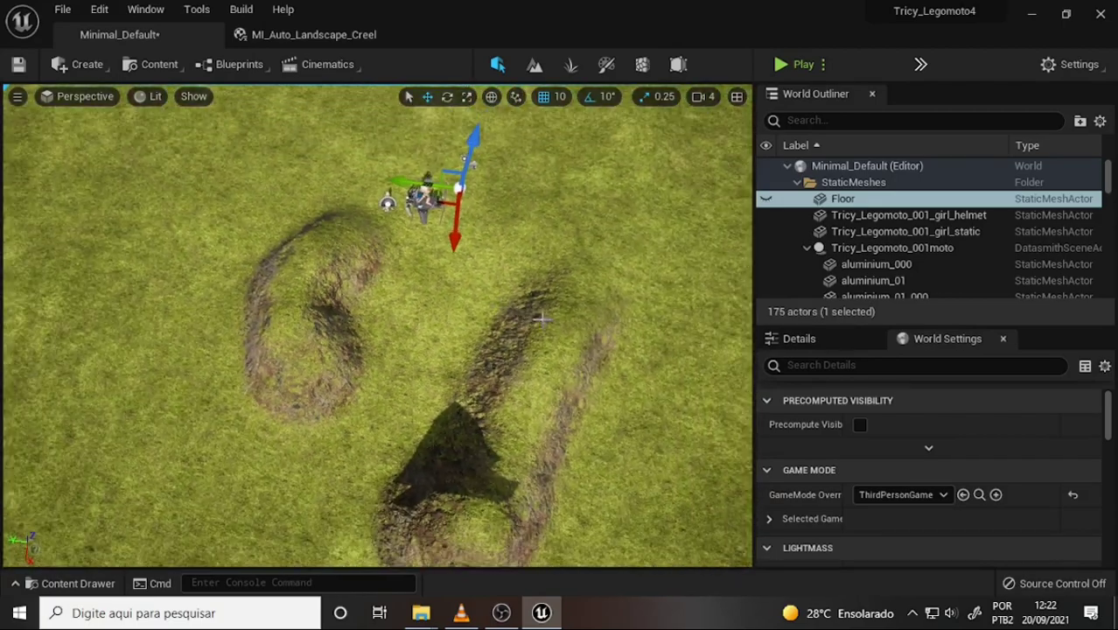
right_click_drag(543, 319, 549, 263)
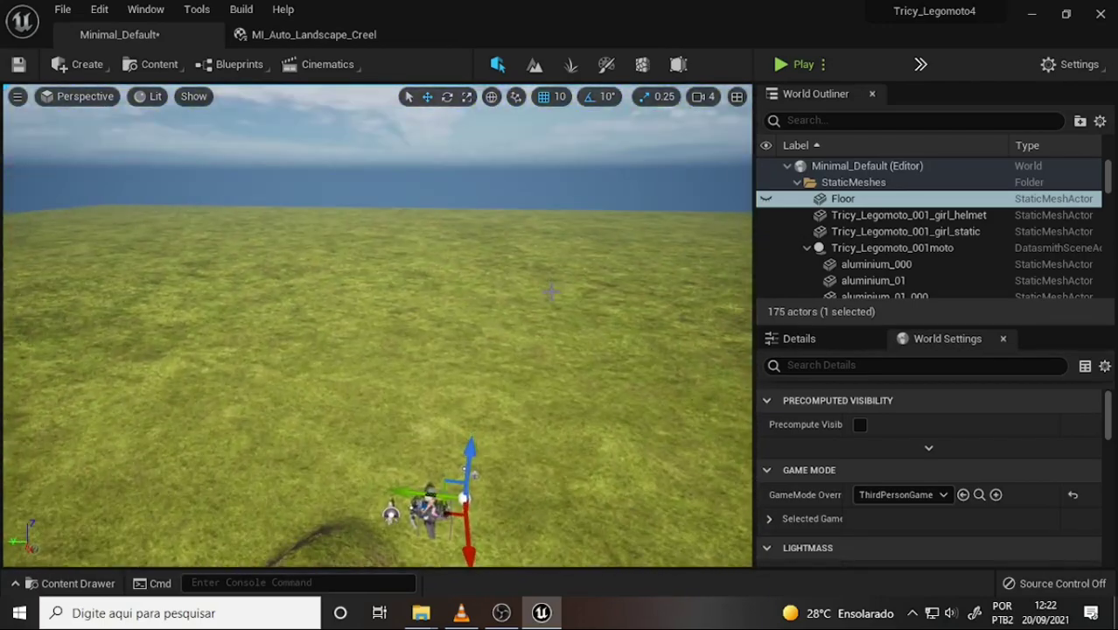
mouse_move(549, 263)
right_mouse_down()
mouse_move(525, 297)
mouse_move(525, 324)
right_mouse_up()
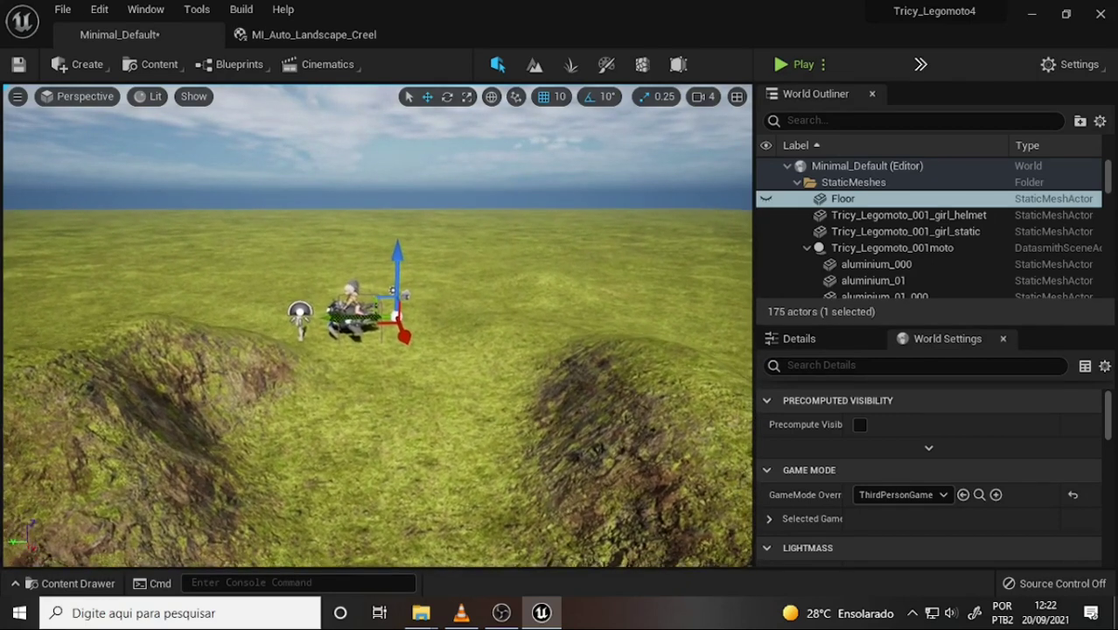
right_click_drag(525, 324, 526, 333)
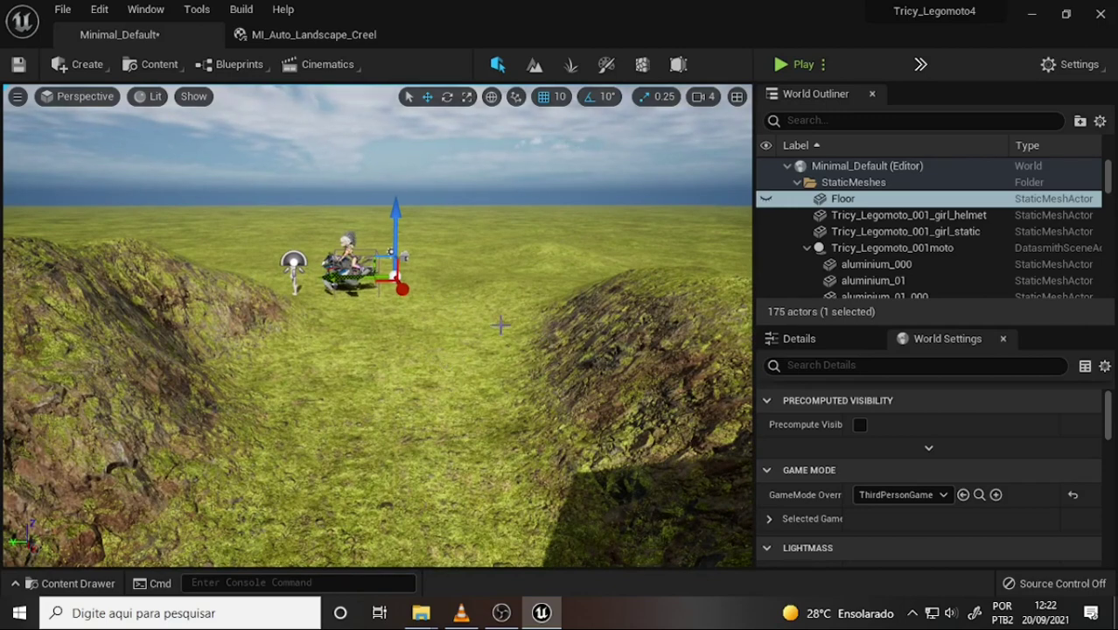
right_click_drag(505, 324, 489, 309)
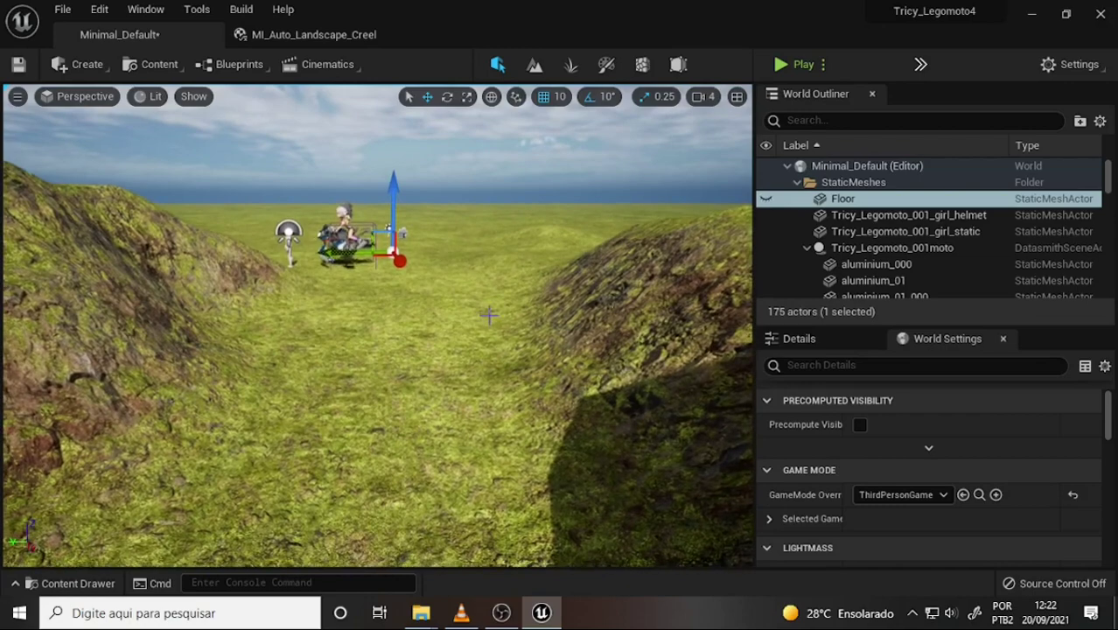
- Zoom in and out over the terrain, then tilt the view down across the hills
scroll(488, 309, "down", 1)
scroll(486, 306, "down", 1)
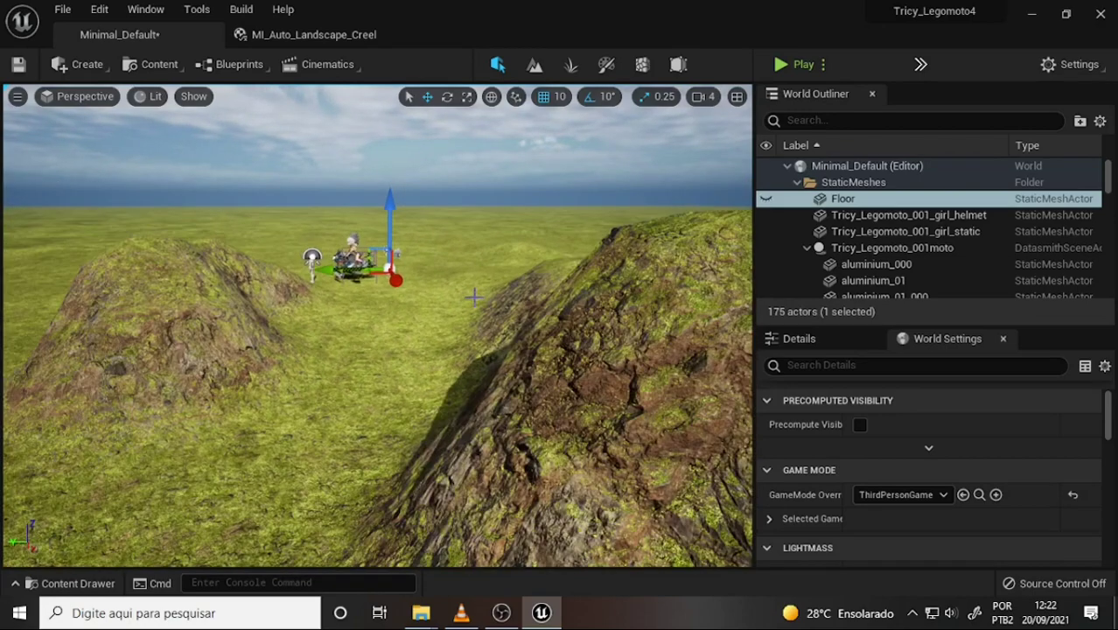
scroll(486, 306, "down", 1)
scroll(486, 306, "up", 1)
scroll(485, 306, "up", 1)
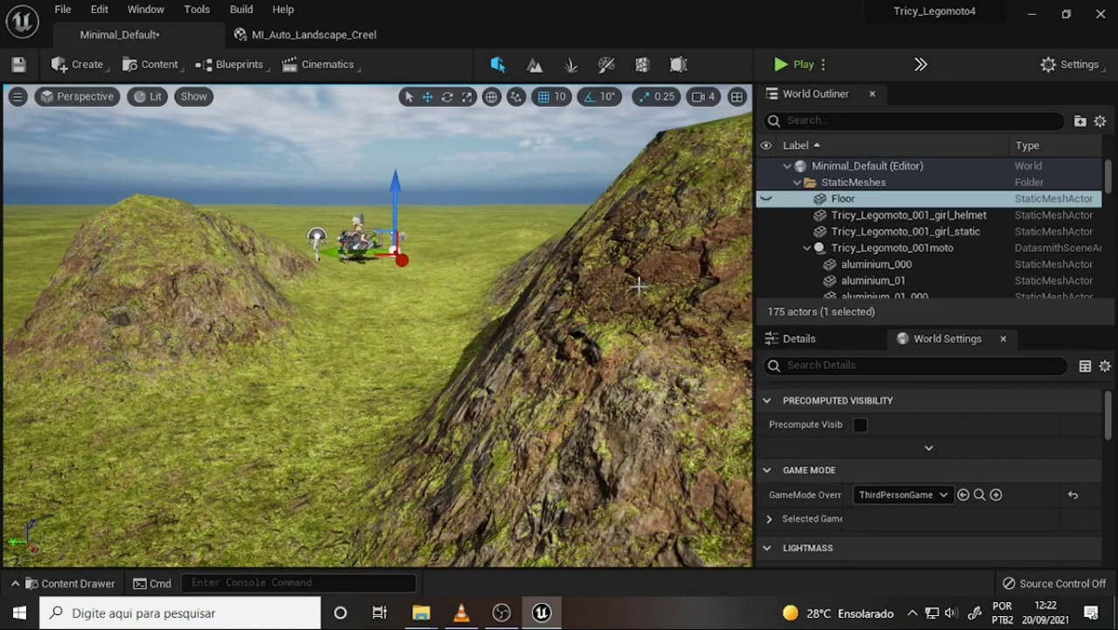
scroll(634, 285, "up", 1)
scroll(634, 285, "up", 1)
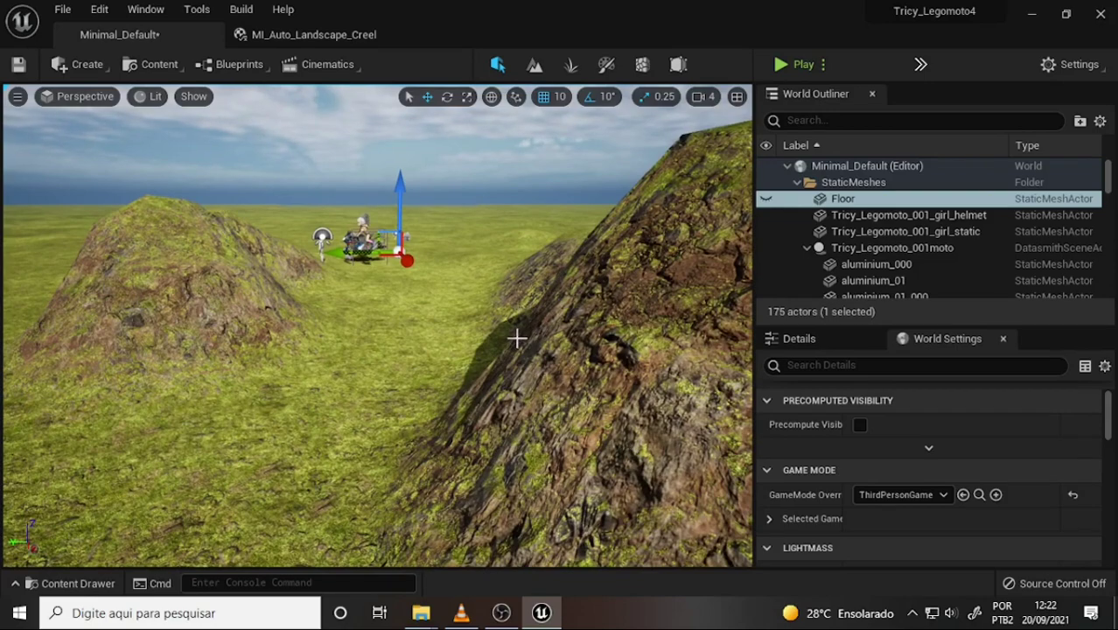
scroll(534, 284, "down", 2)
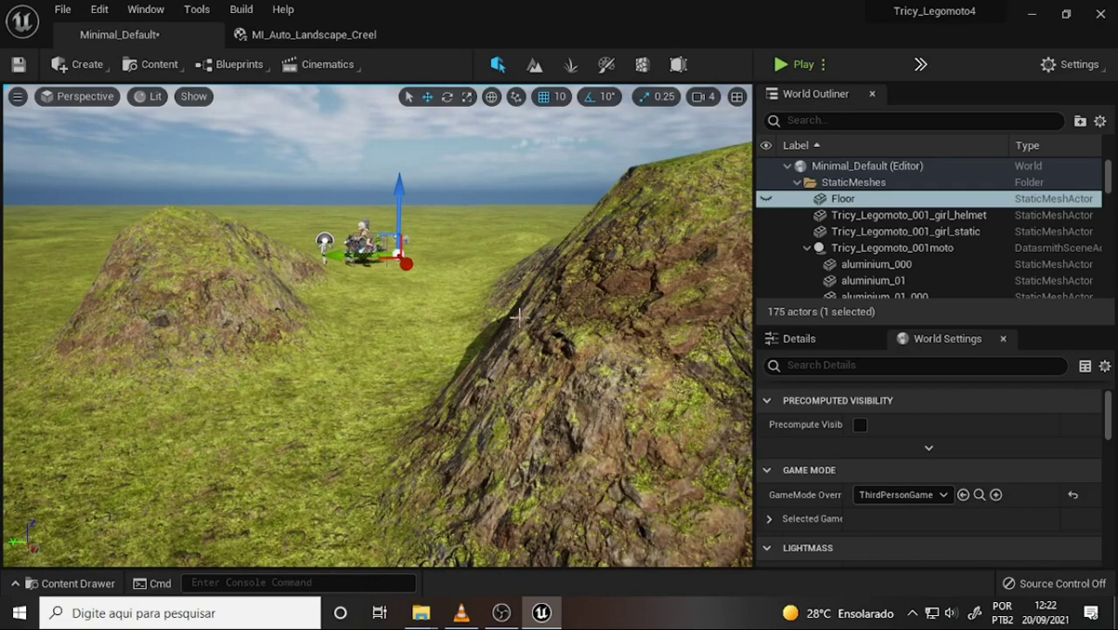
mouse_move(587, 346)
right_mouse_down()
mouse_move(588, 390)
mouse_move(562, 374)
mouse_move(540, 285)
right_mouse_up()
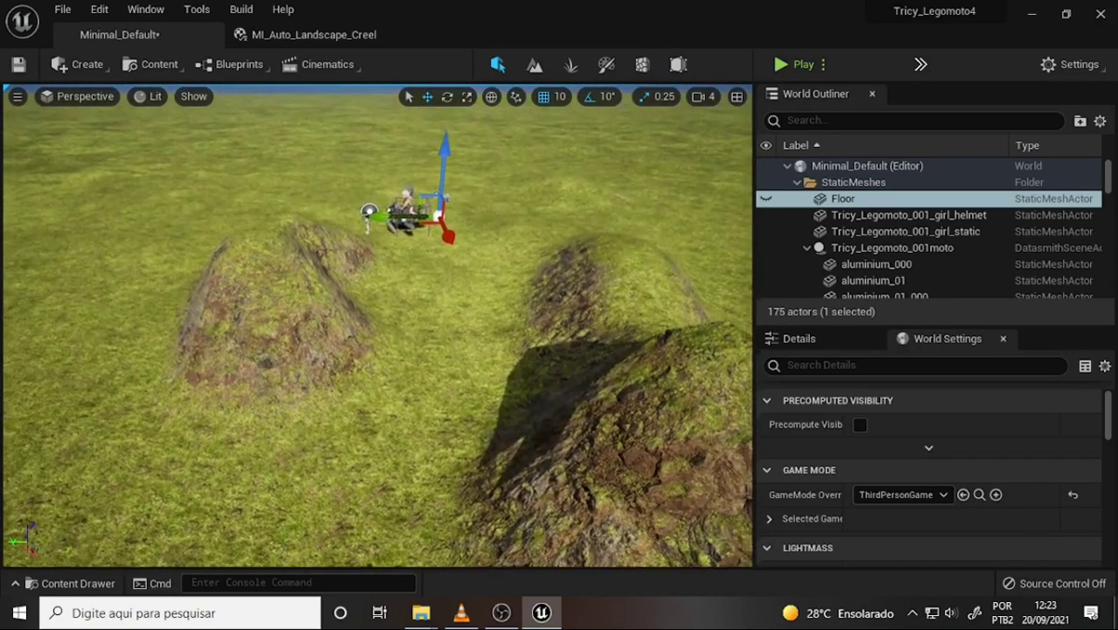
- Swing around the hills, tilt up to the horizon and fly between them toward the motorcycle
scroll(540, 285, "up", 2)
scroll(530, 275, "down", 3)
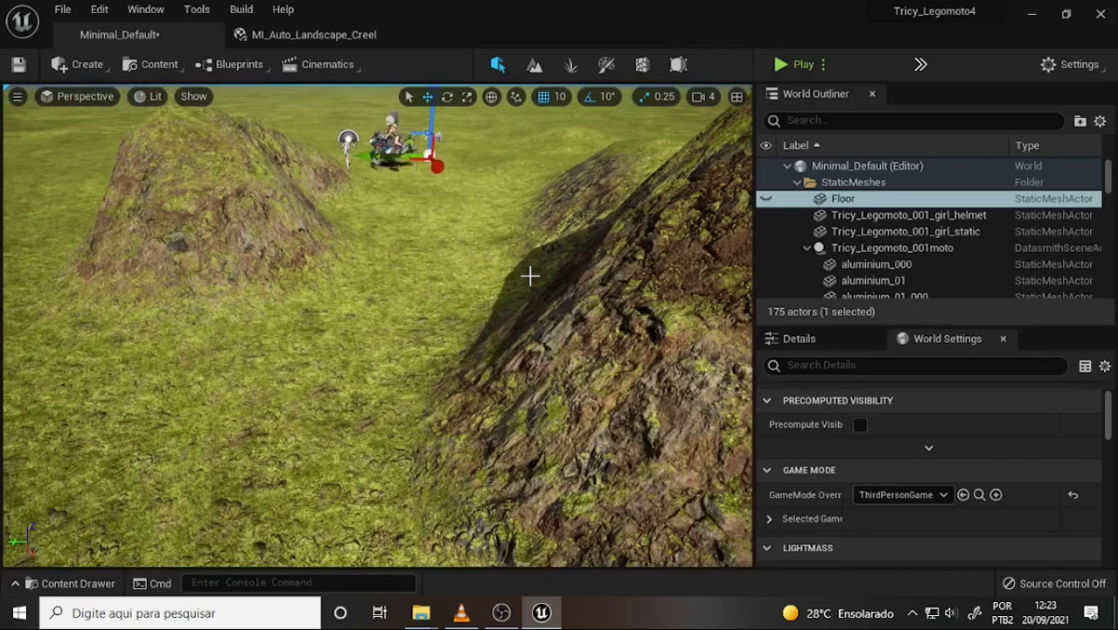
scroll(530, 287, "down", 2)
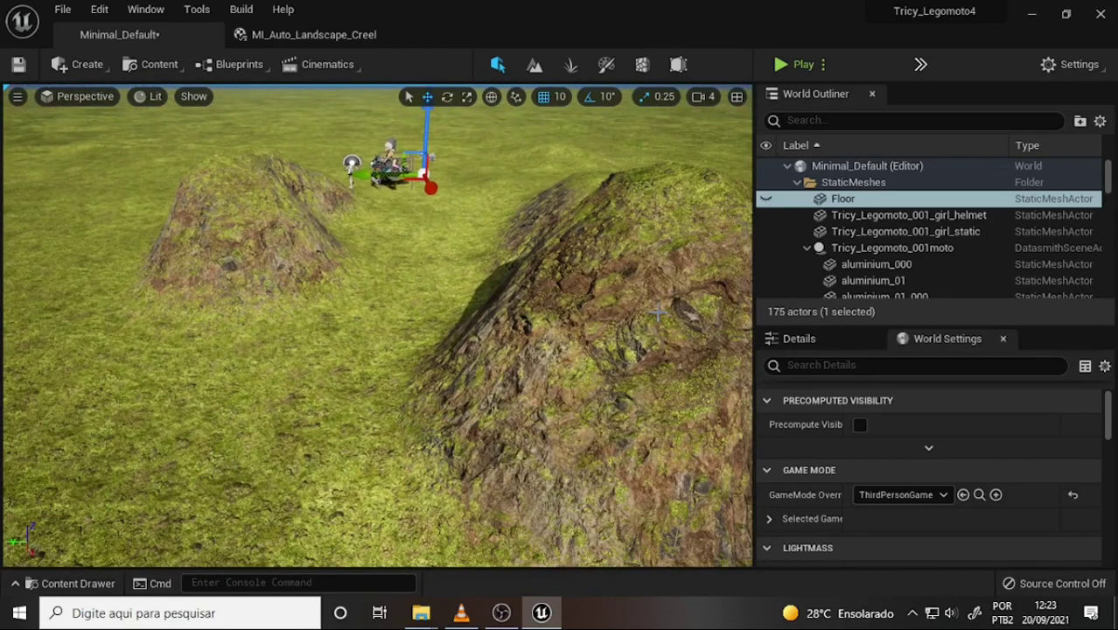
right_click_drag(93, 214, 96, 218)
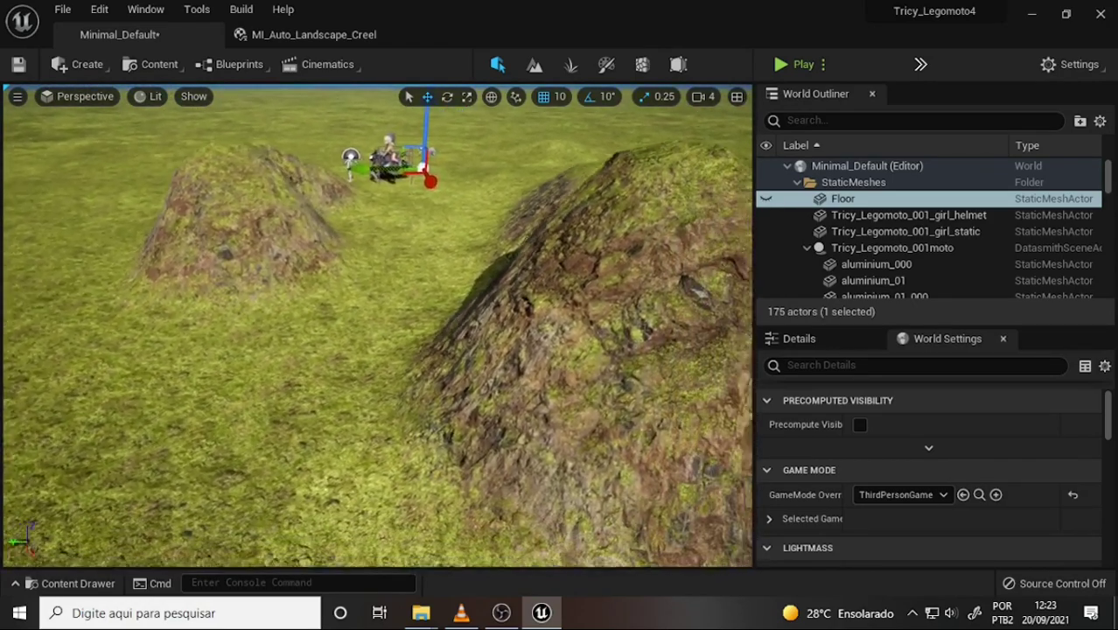
right_click_drag(650, 287, 650, 286)
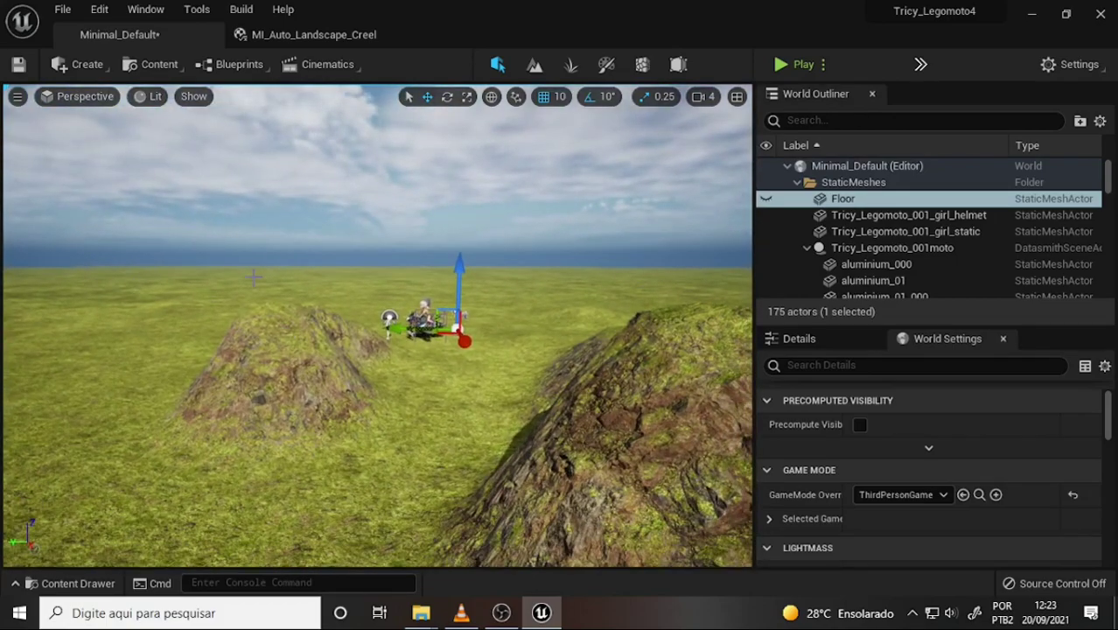
right_click_drag(537, 306, 537, 306)
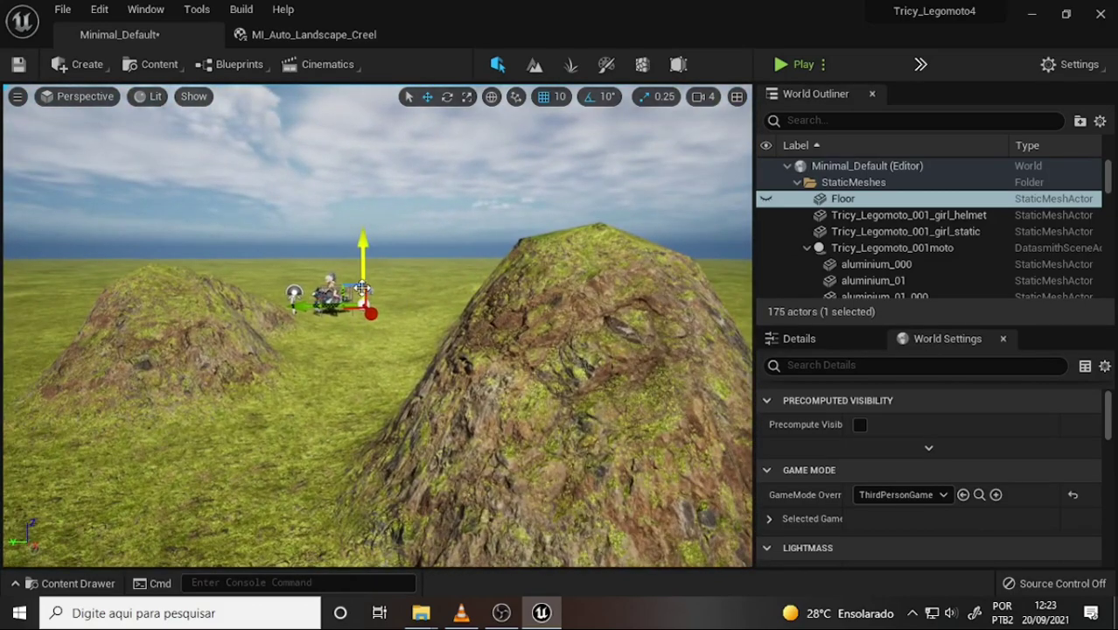
right_click_drag(341, 320, 311, 289)
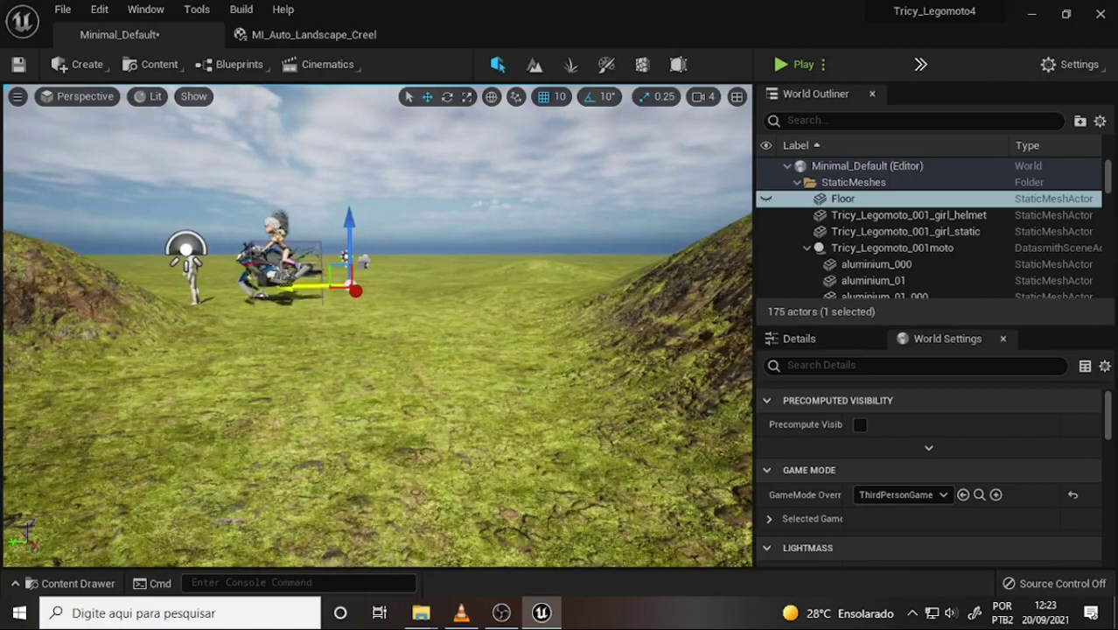
- Move up close to the left hill, then the right hill, and back away
right_click_drag(395, 325, 376, 323)
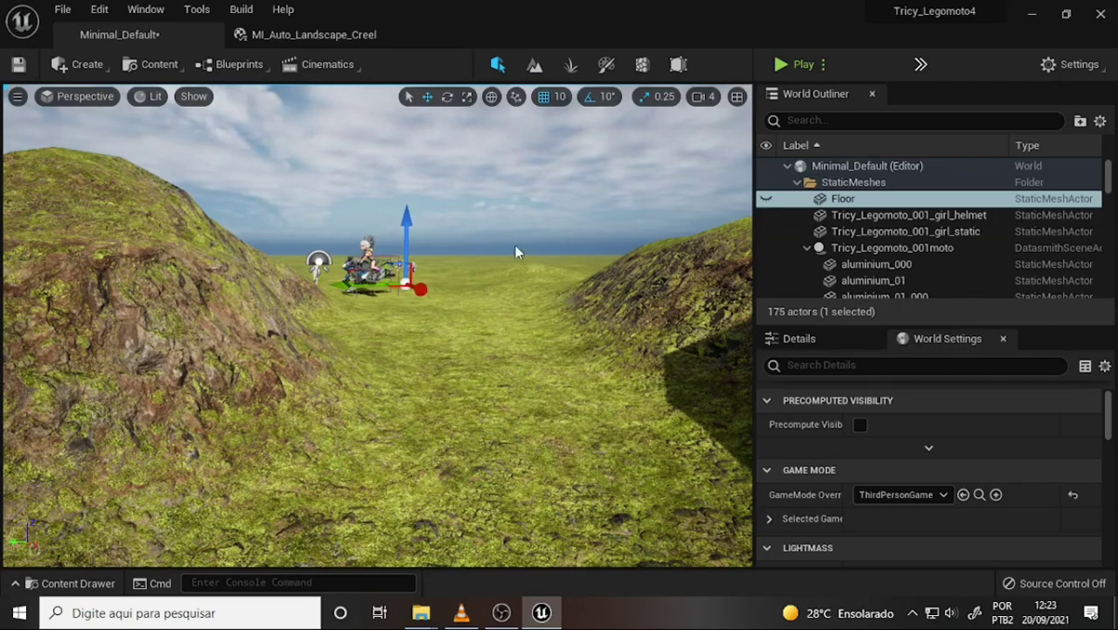
right_click_drag(589, 249, 595, 251)
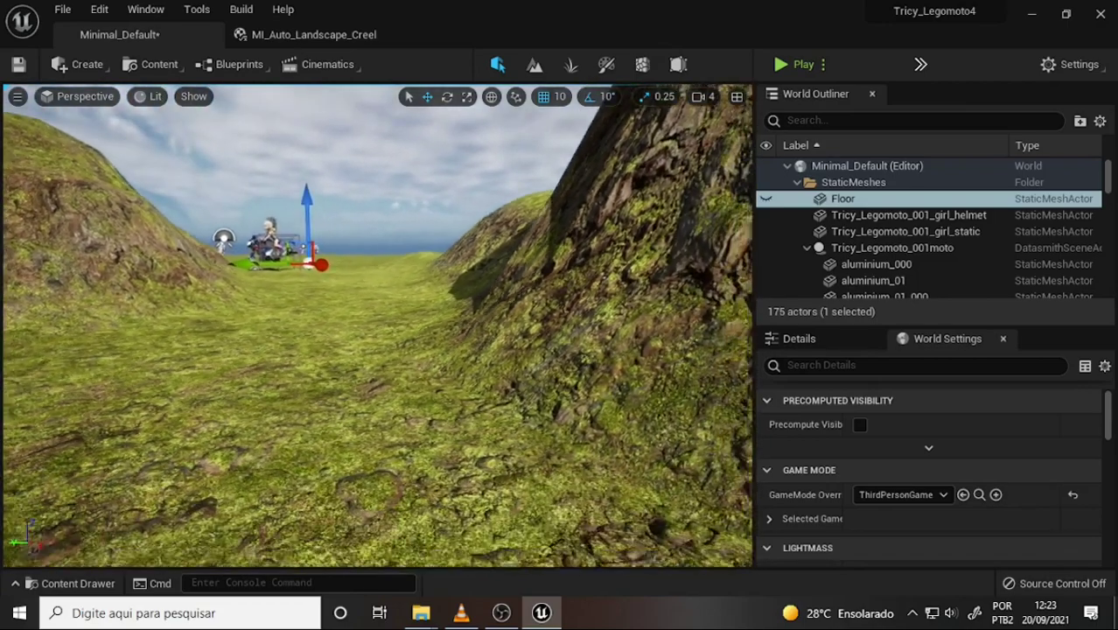
right_click_drag(478, 306, 529, 144)
right_click_drag(507, 317, 508, 316)
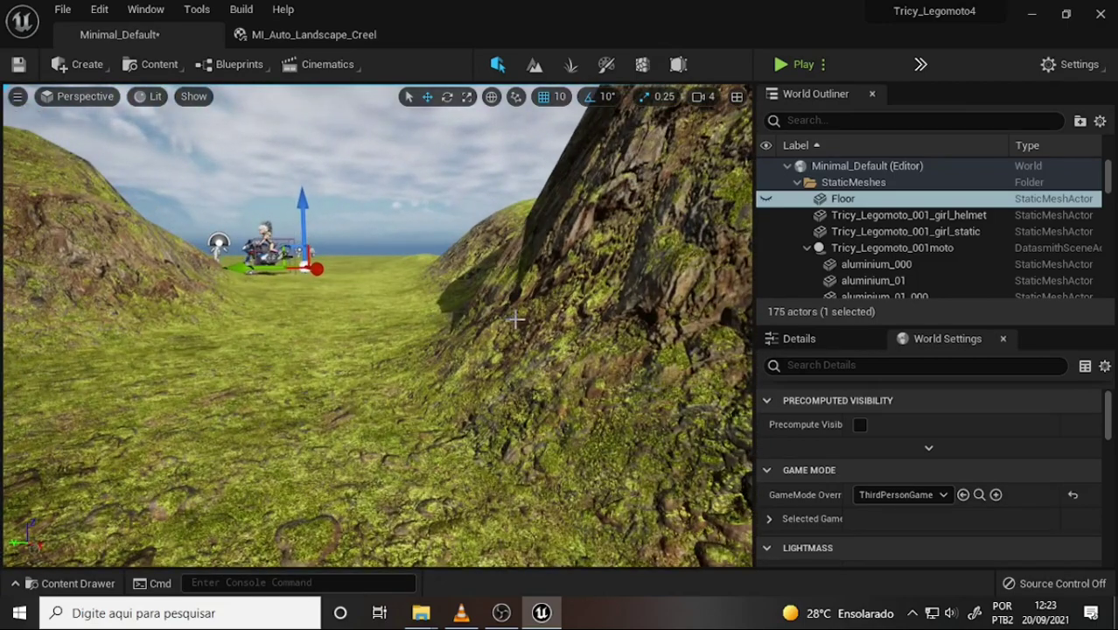
scroll(523, 265, "up", 2)
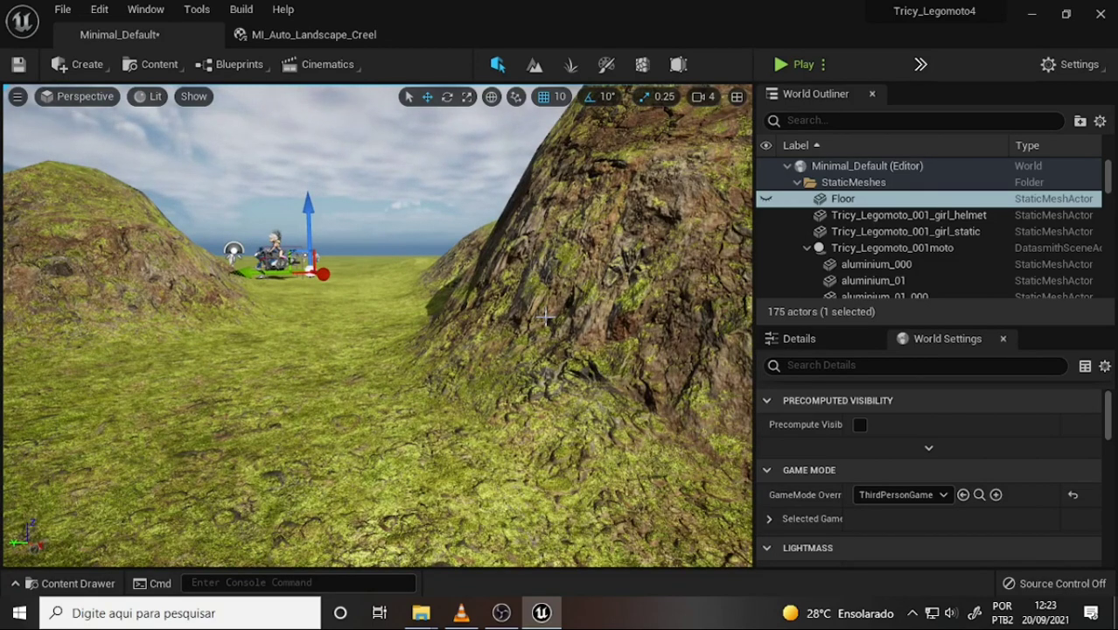
right_click_drag(544, 317, 544, 317)
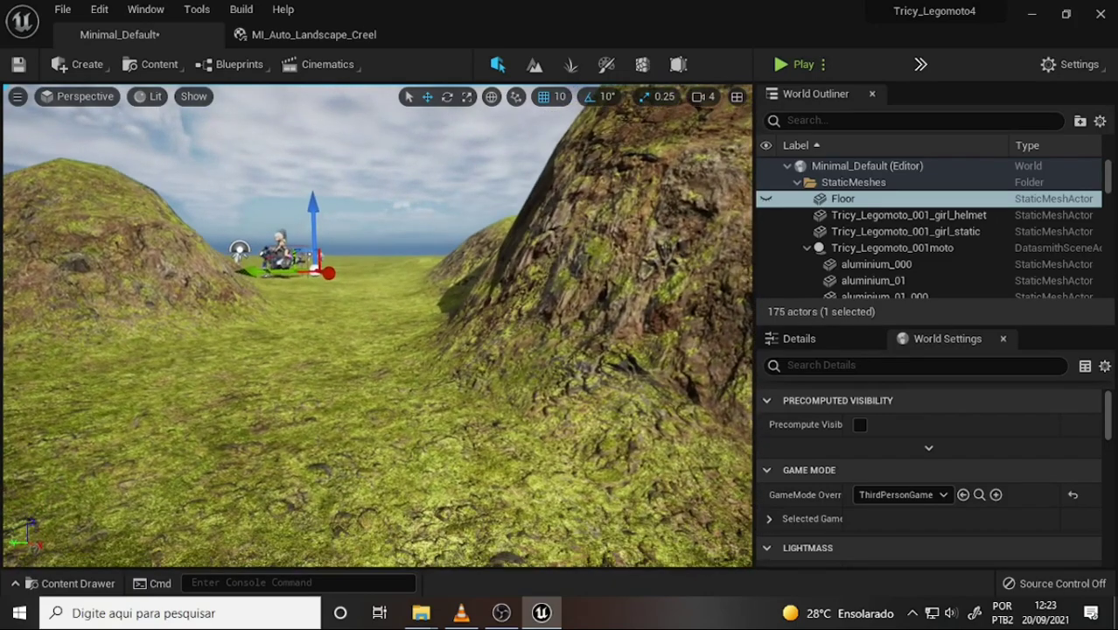
- Zoom out and recentre the view to frame both hills with the motorcycle
scroll(555, 303, "down", 1)
scroll(563, 295, "down", 1)
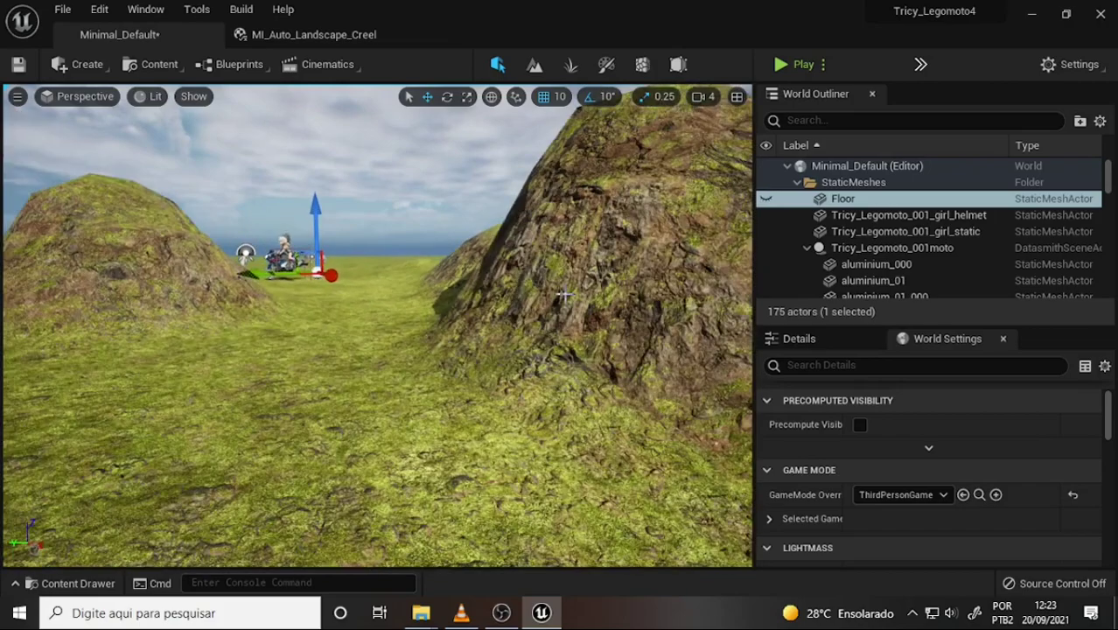
scroll(564, 295, "down", 1)
scroll(564, 295, "down", 1)
scroll(564, 303, "down", 1)
scroll(564, 303, "down", 1)
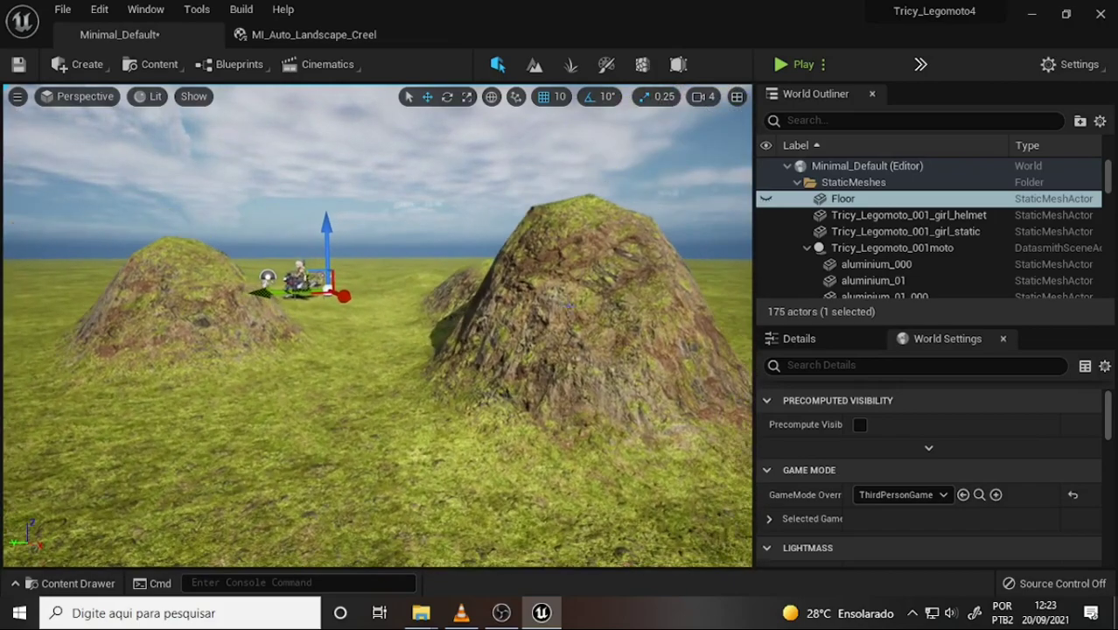
scroll(541, 320, "down", 1)
right_click_drag(534, 323, 525, 330)
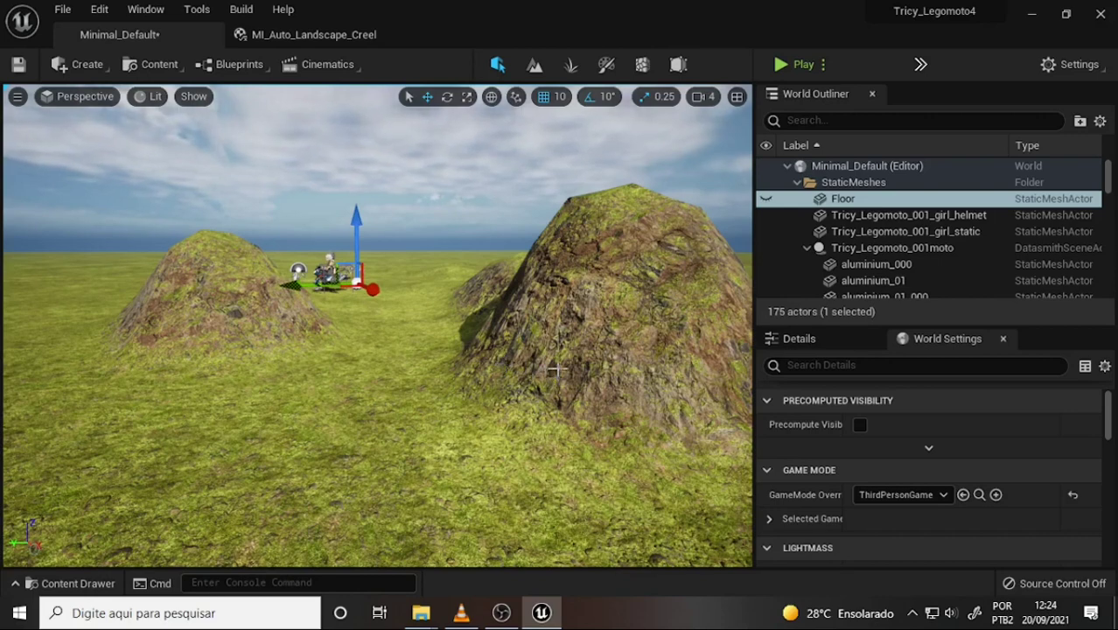
scroll(563, 375, "down", 2)
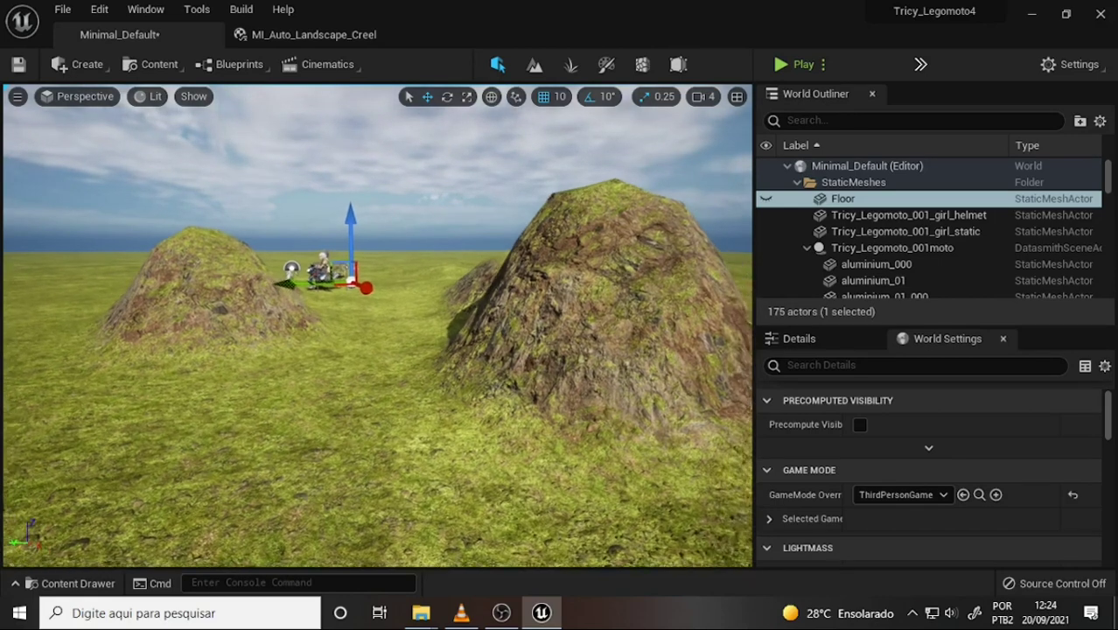
scroll(563, 374, "down", 2)
scroll(563, 375, "down", 2)
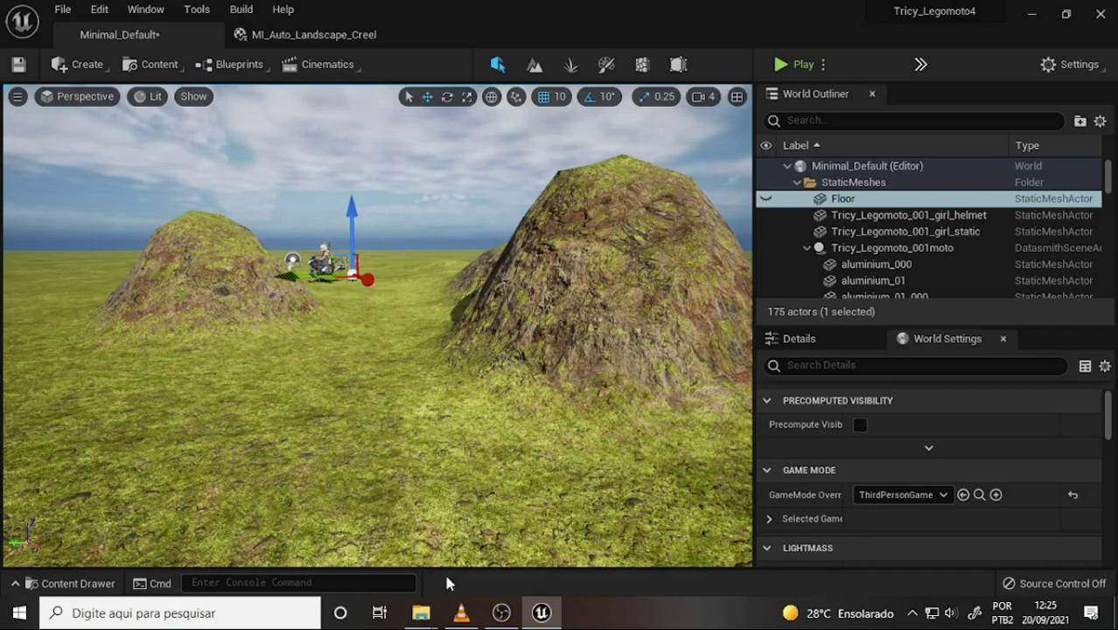
left_click(502, 613)
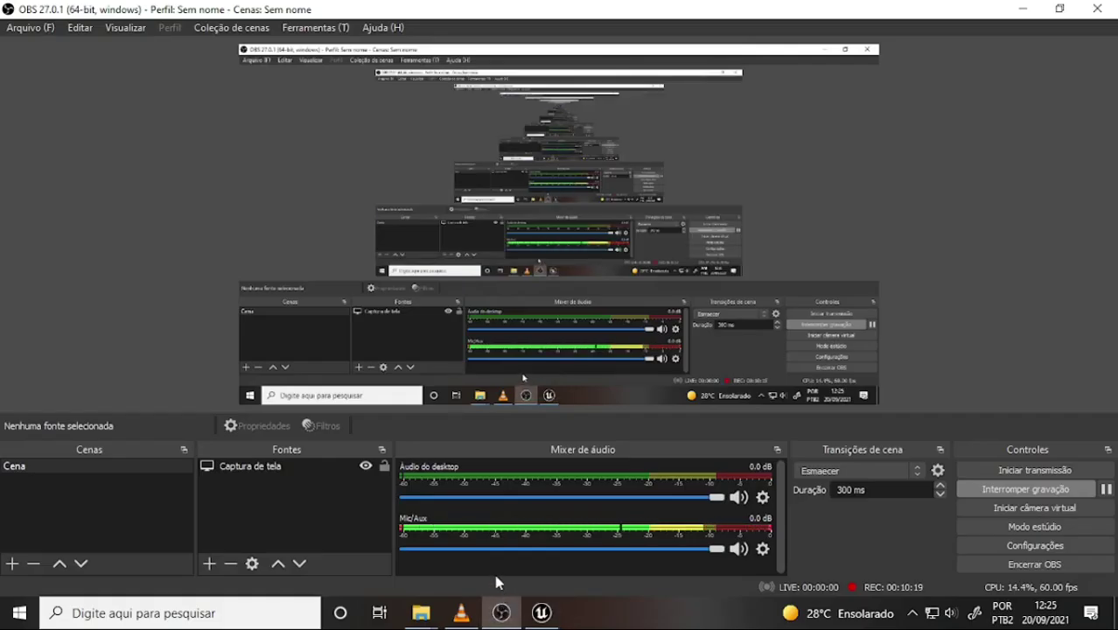
left_click(543, 614)
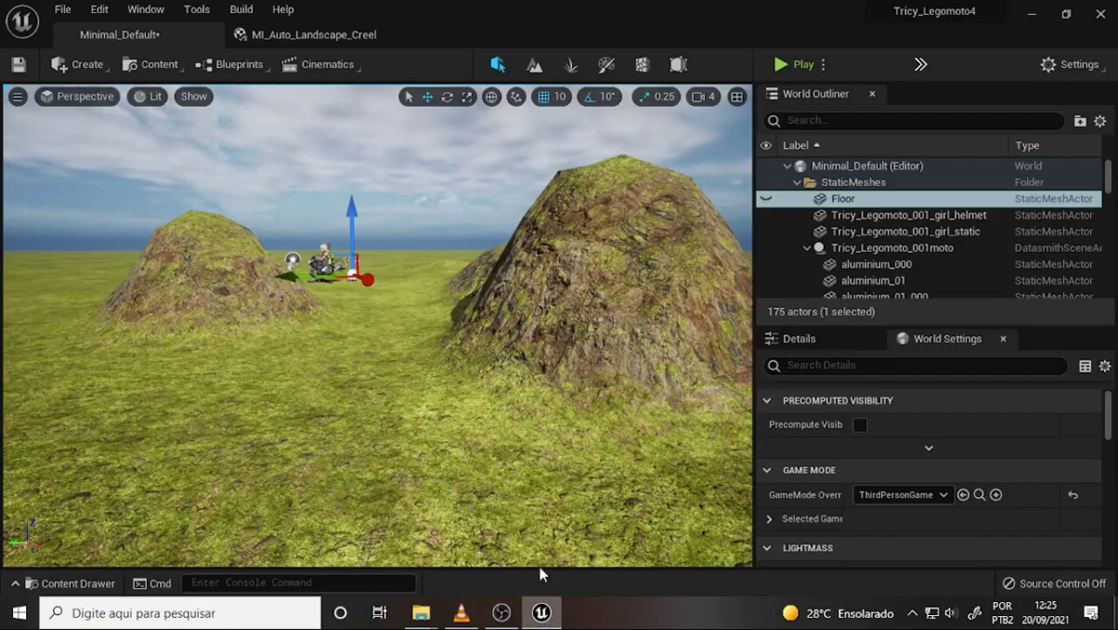